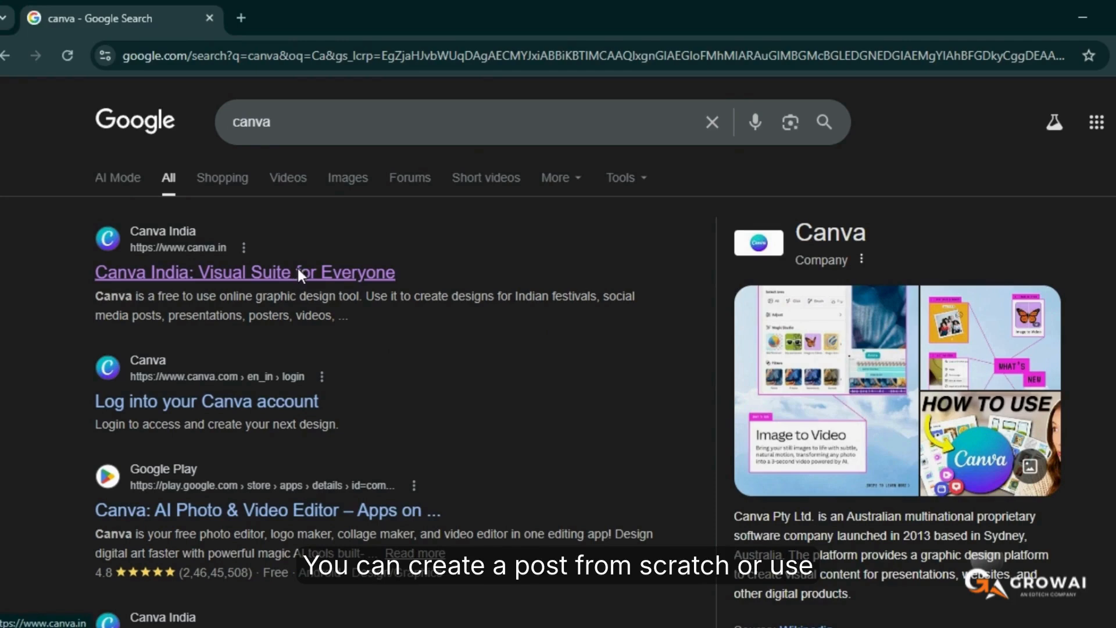
Open the Canva India website from the search results and start signing up for an account
left_click(298, 269)
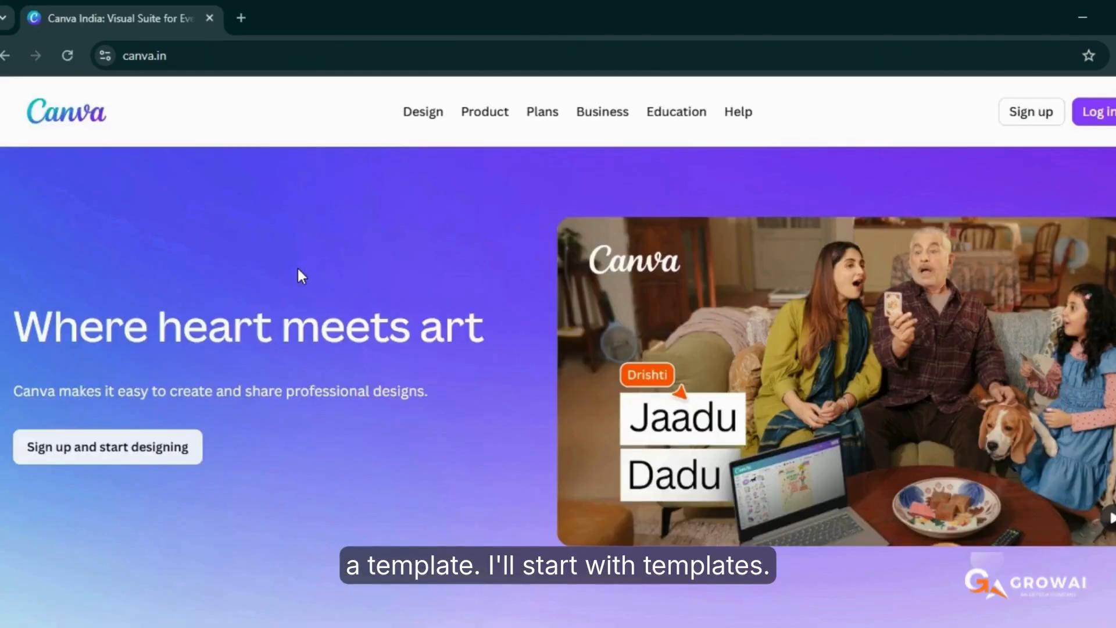
left_click(1038, 119)
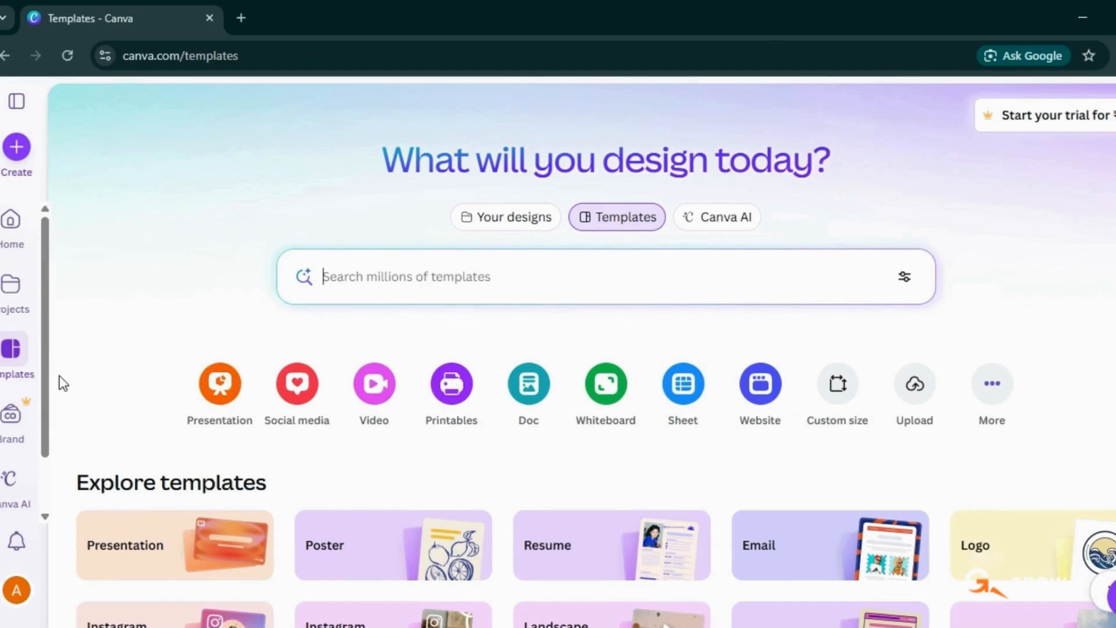
Search the template library for "Digital MArketing"
left_click(340, 273)
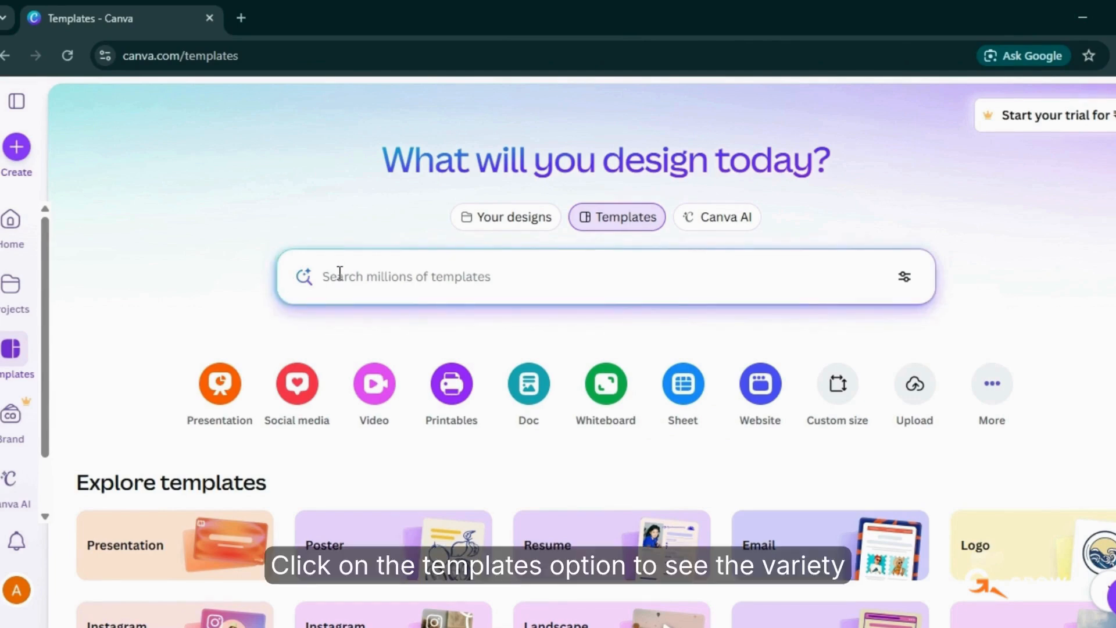
left_click(340, 273)
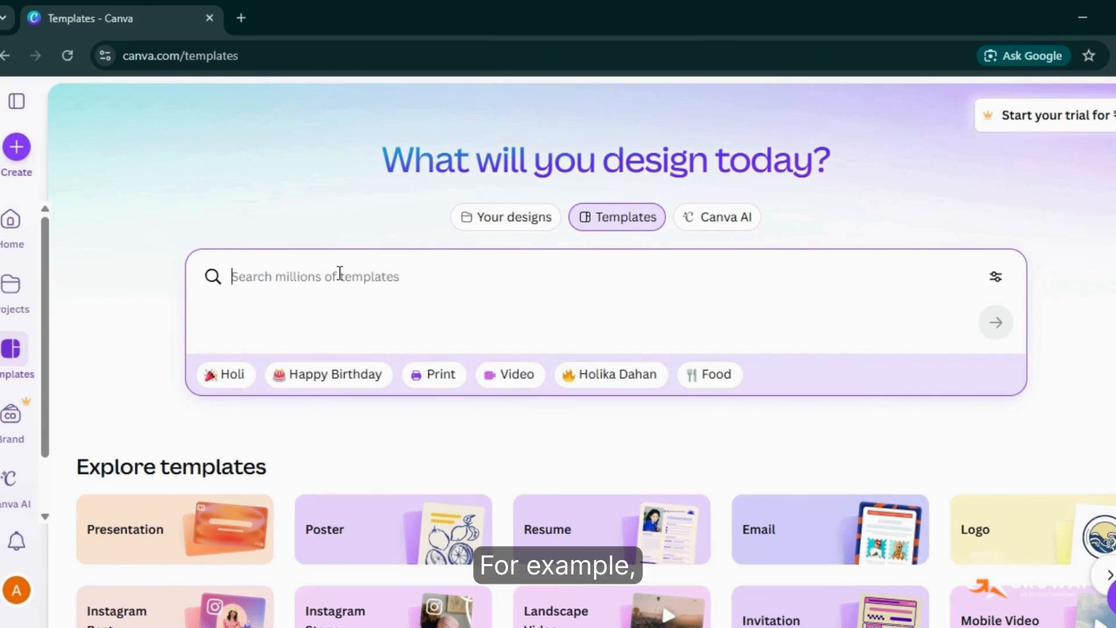
type("Digital MArketing")
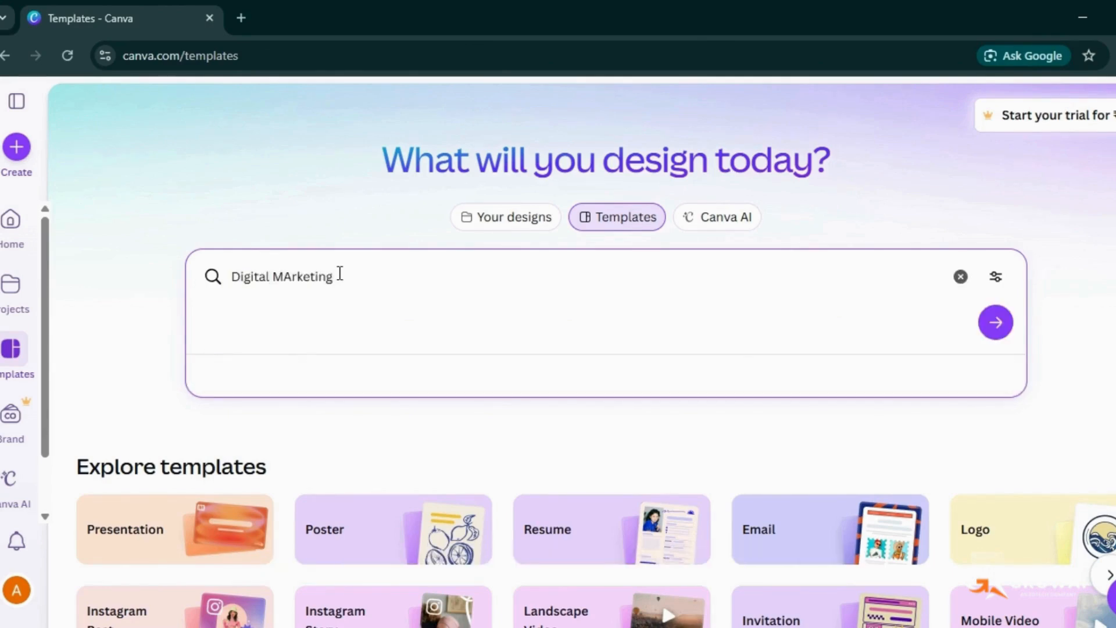
key("Return")
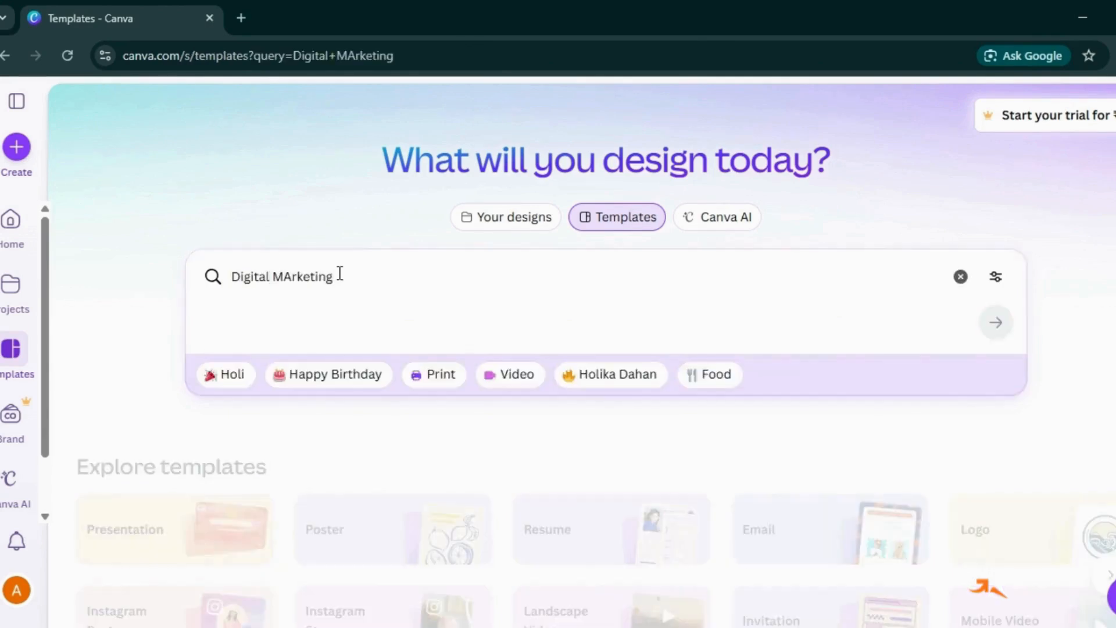
Browse the template results and open the White and Blue Professional Digital Marketing Instagram Post template for customisation
scroll(760, 511, "down", 5)
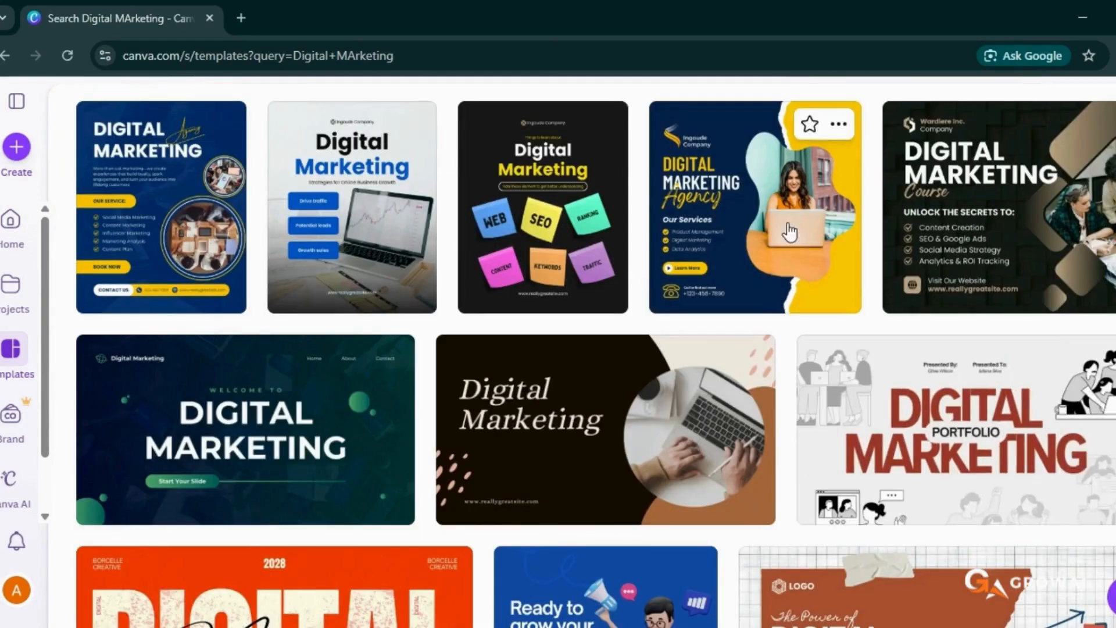
scroll(691, 494, "down", 3)
scroll(691, 494, "down", 5)
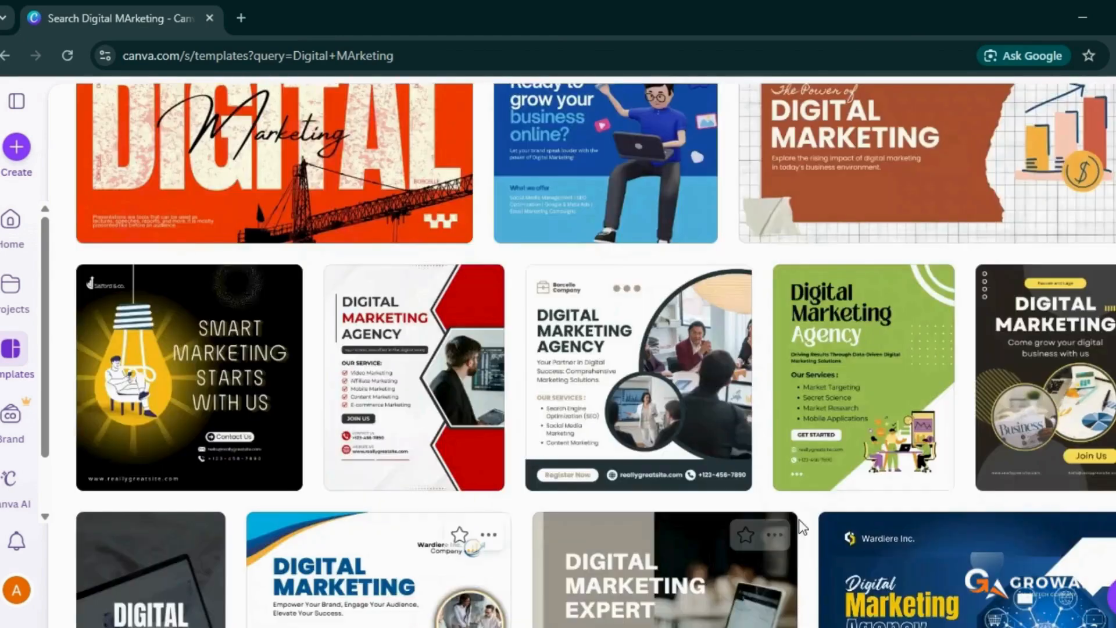
scroll(691, 494, "down", 4)
scroll(212, 483, "down", 3)
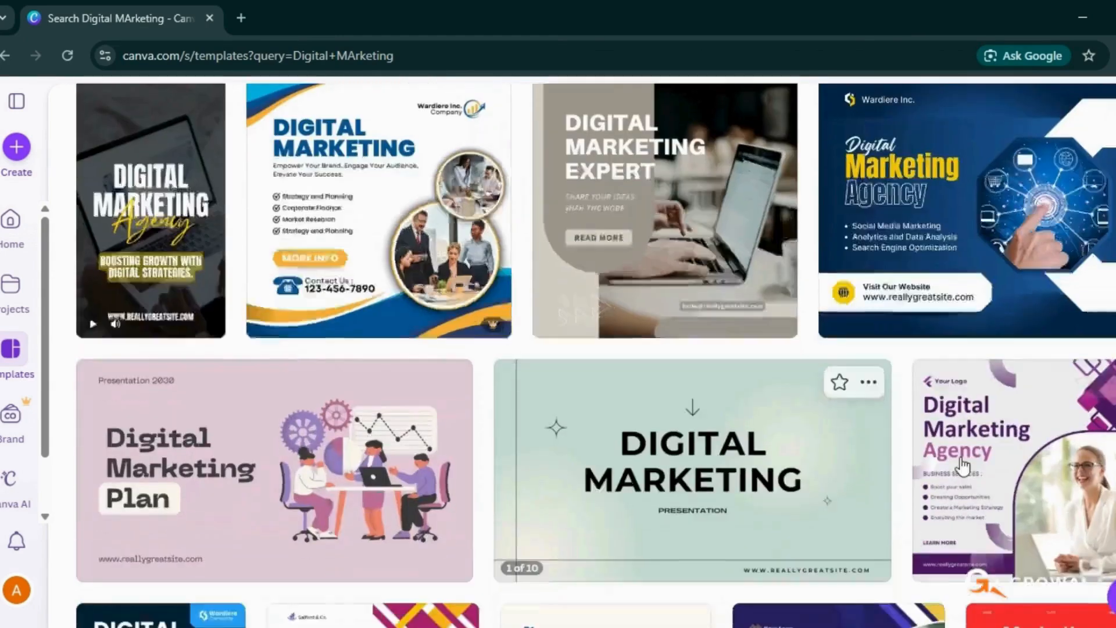
scroll(506, 423, "up", 6)
scroll(496, 443, "up", 10)
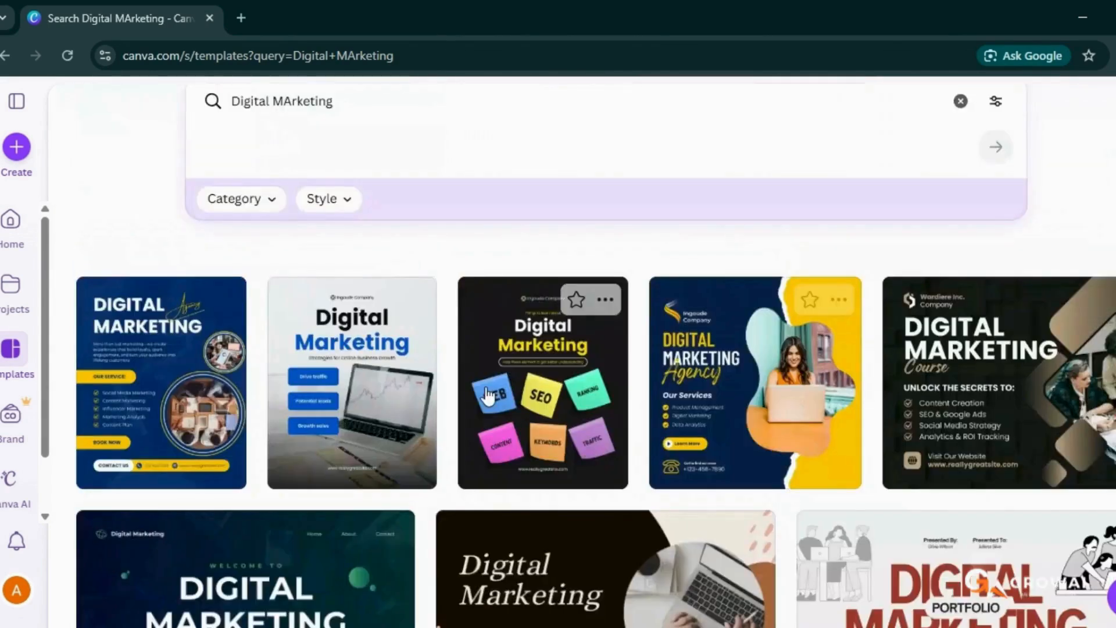
left_click(373, 390)
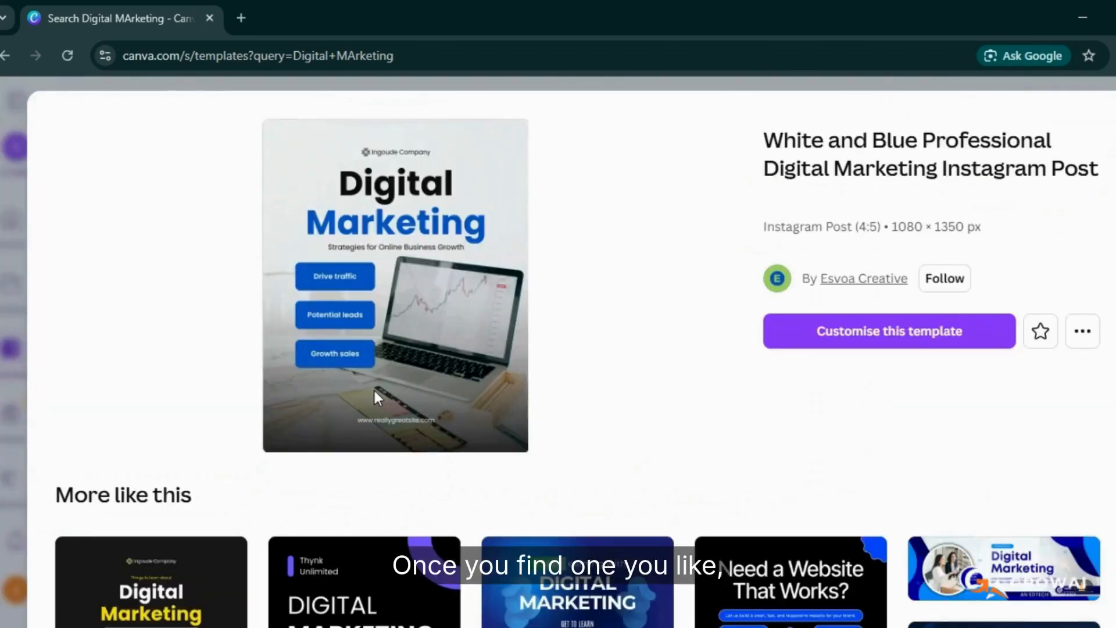
left_click(935, 330)
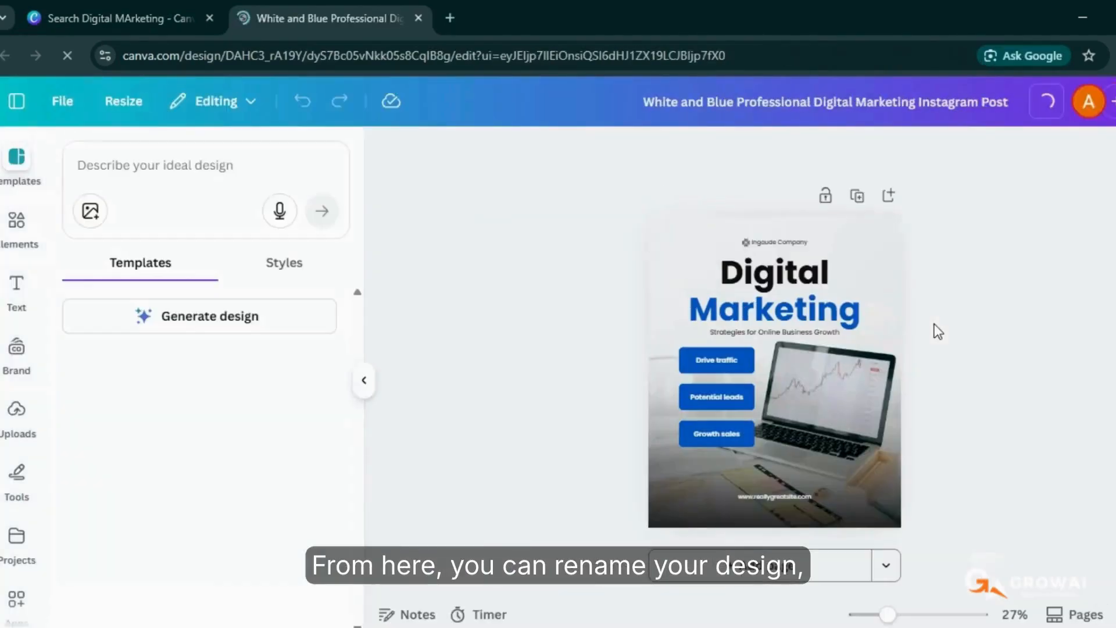
Rename the design to "Digital Marketing Instagram Post" by removing the words "White and Blue Professional" from its title
left_click(676, 110)
left_click_drag(606, 103, 437, 102)
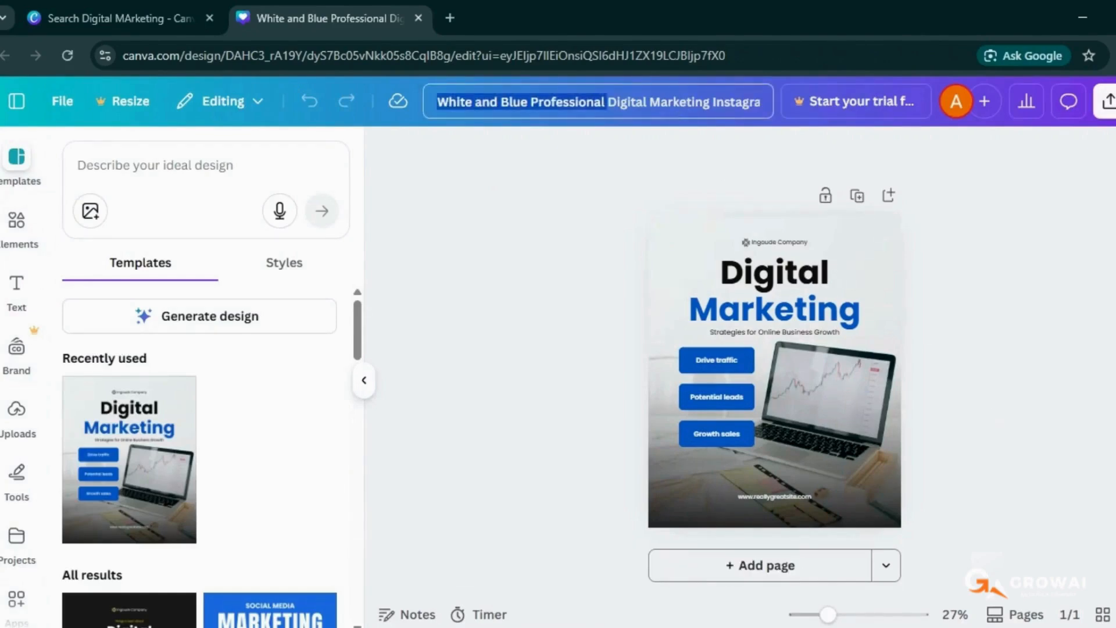
key("BackSpace")
left_click(1070, 366)
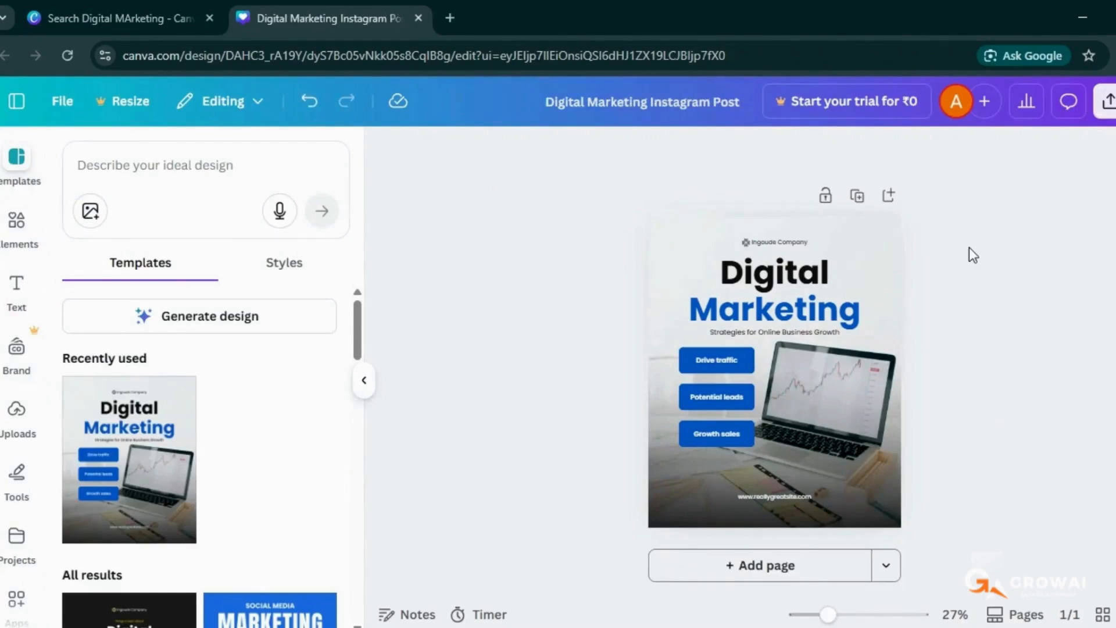
Replace the company name above the "Digital Marketing" heading with "GROWAI"
left_click_drag(828, 615, 842, 614)
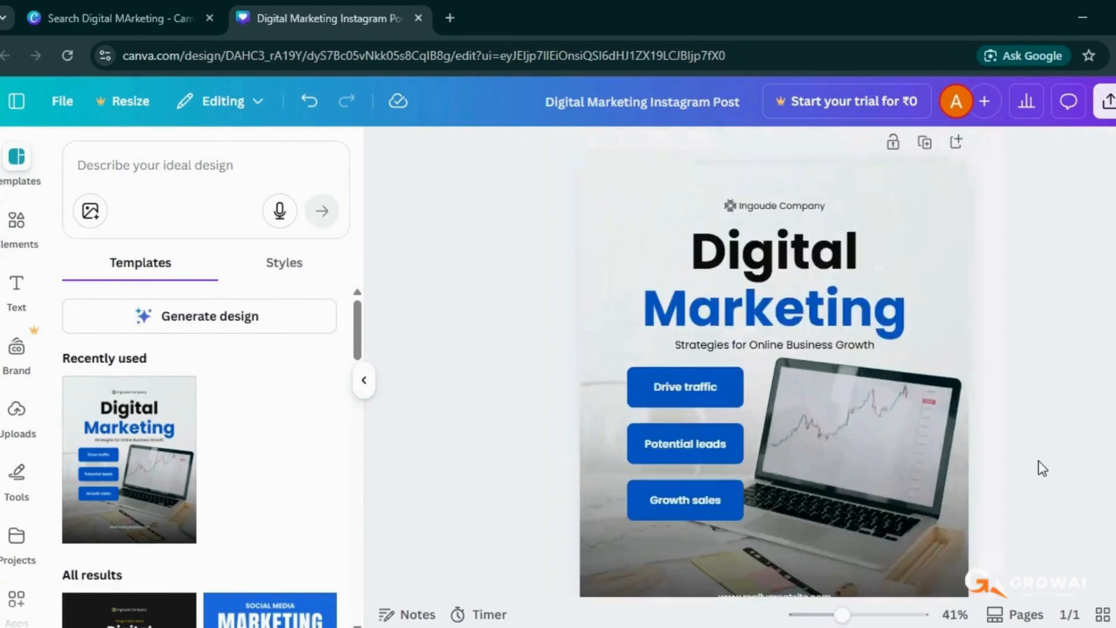
scroll(779, 210, "up", 1)
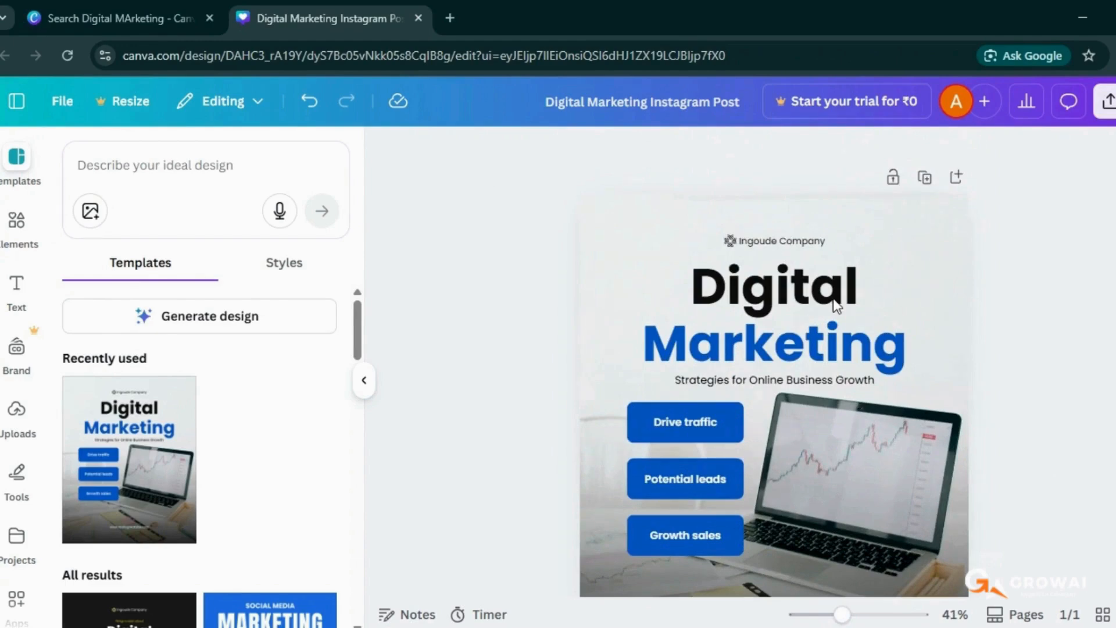
left_click(650, 218)
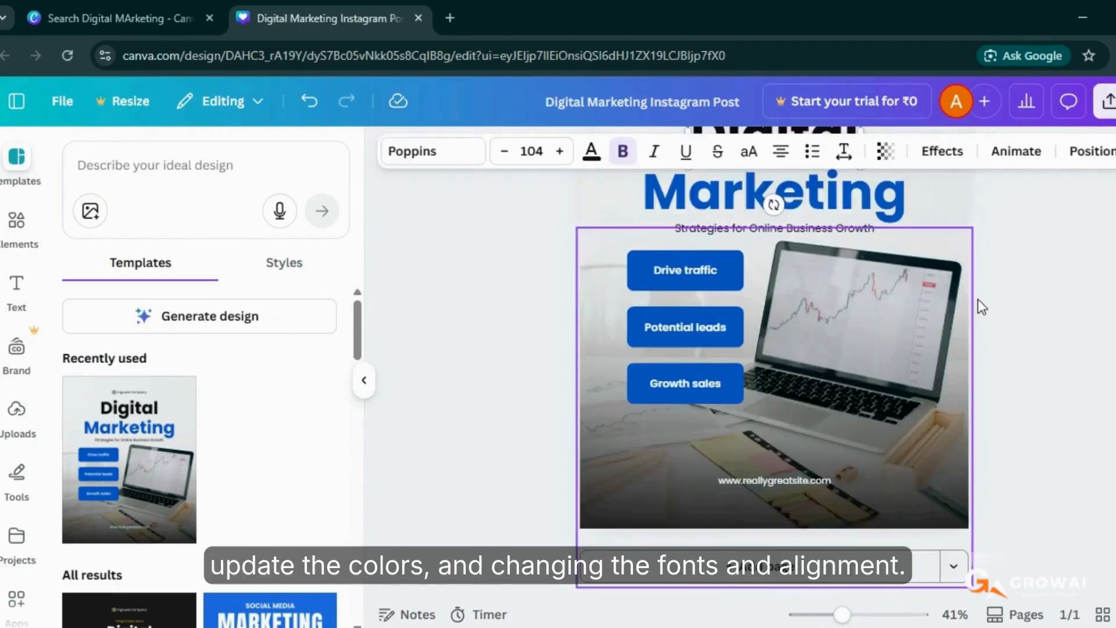
scroll(976, 304, "up", 3)
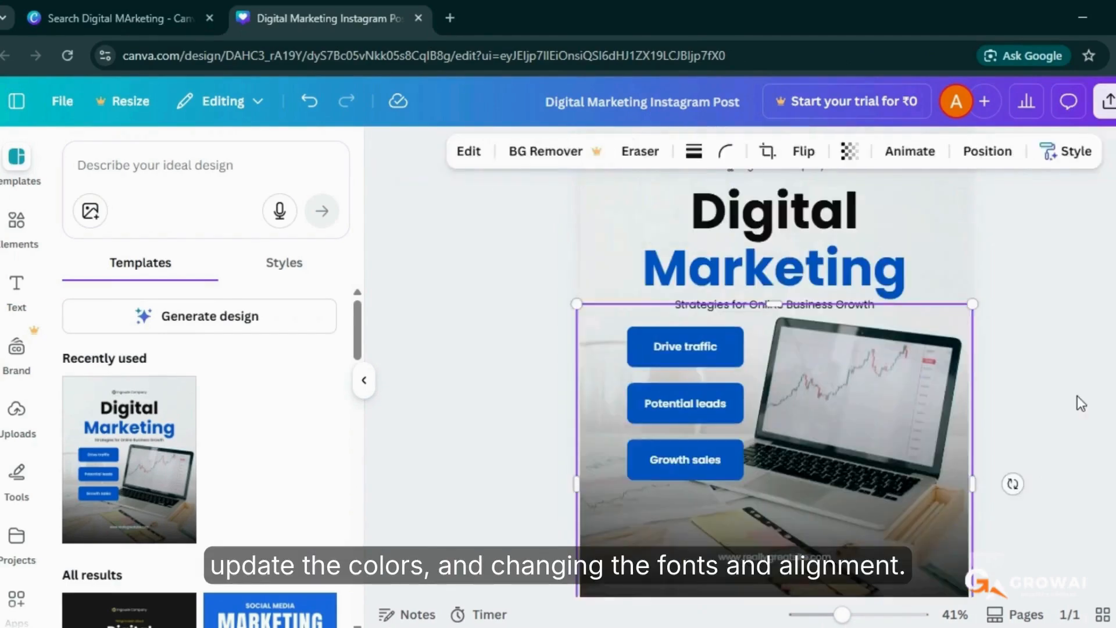
left_click(772, 259)
double_click(772, 259)
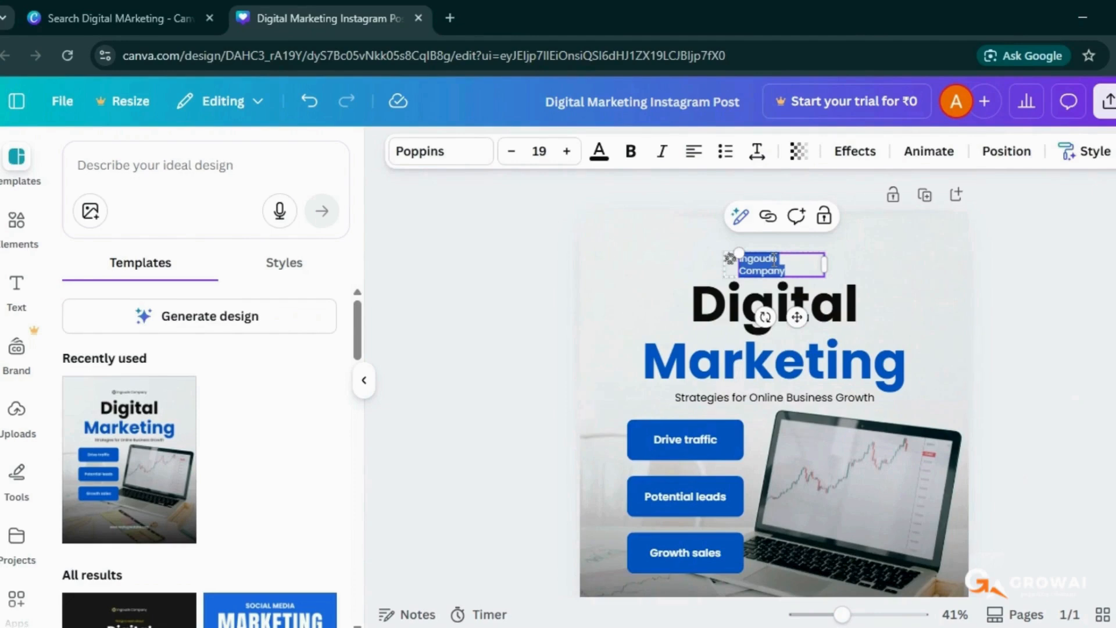
type("GROWAI")
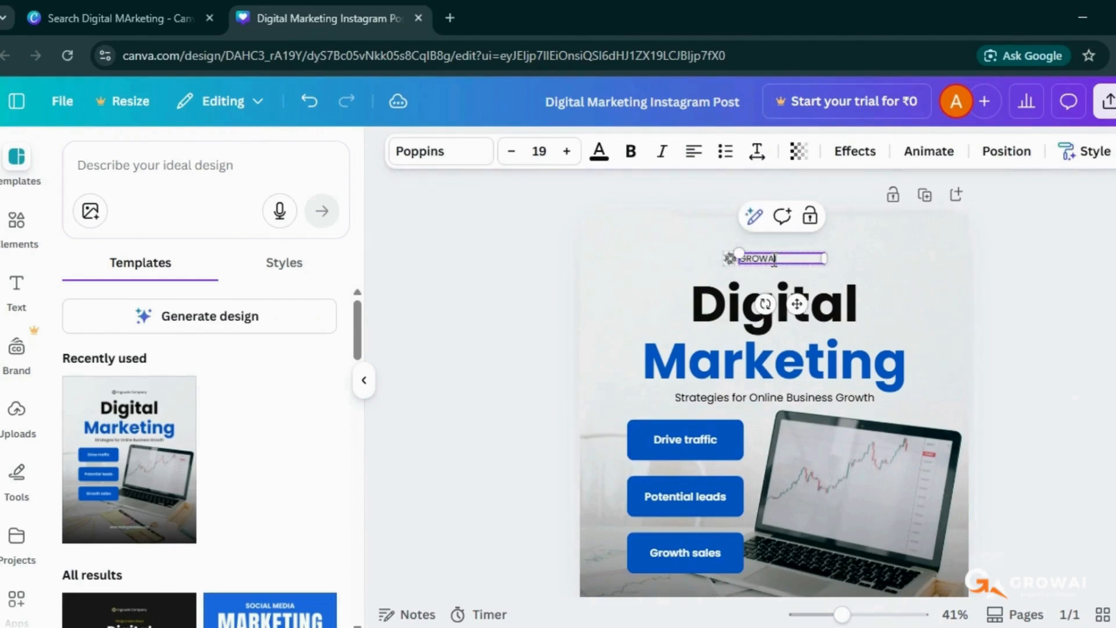
key("Return")
key("BackSpace")
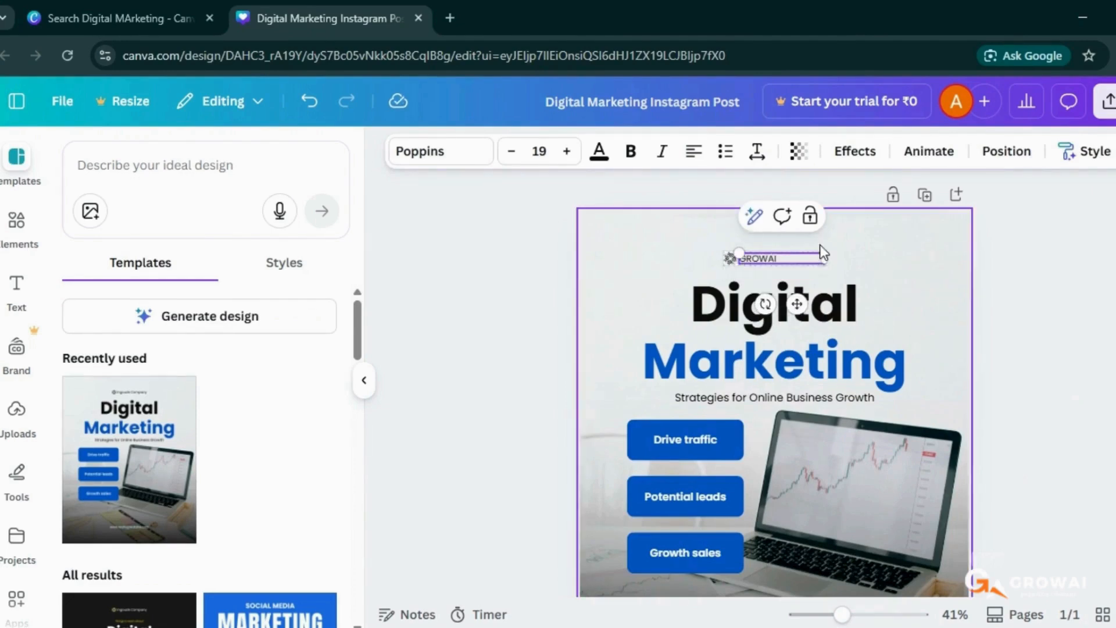
Delete the small logo icon beside the GROWAI text
left_click(854, 259)
left_click(730, 260)
left_click(731, 260)
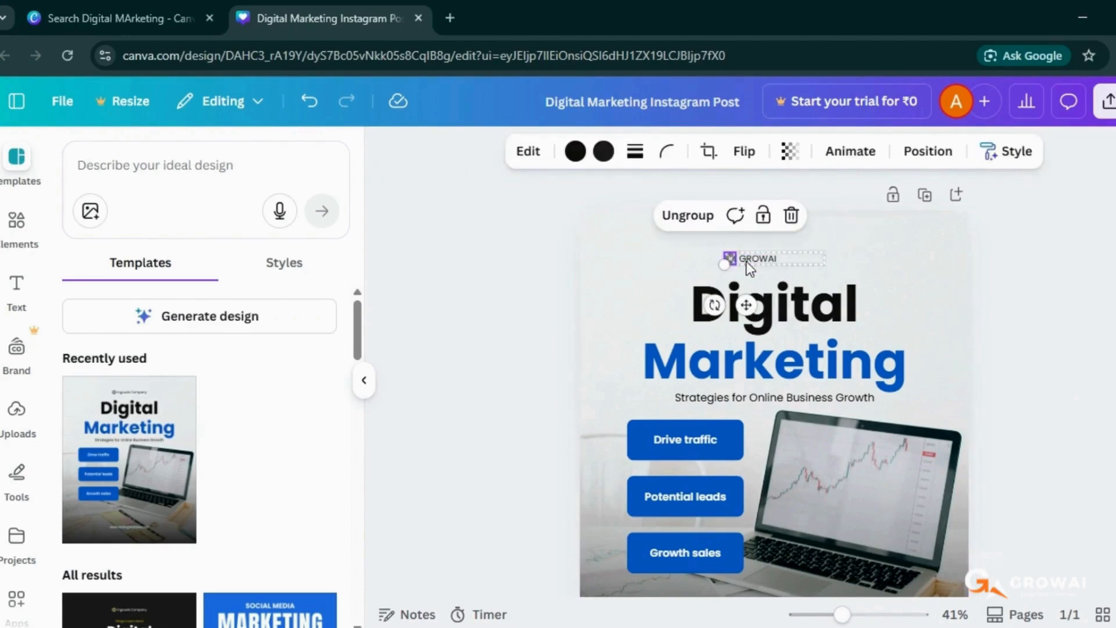
key("Delete")
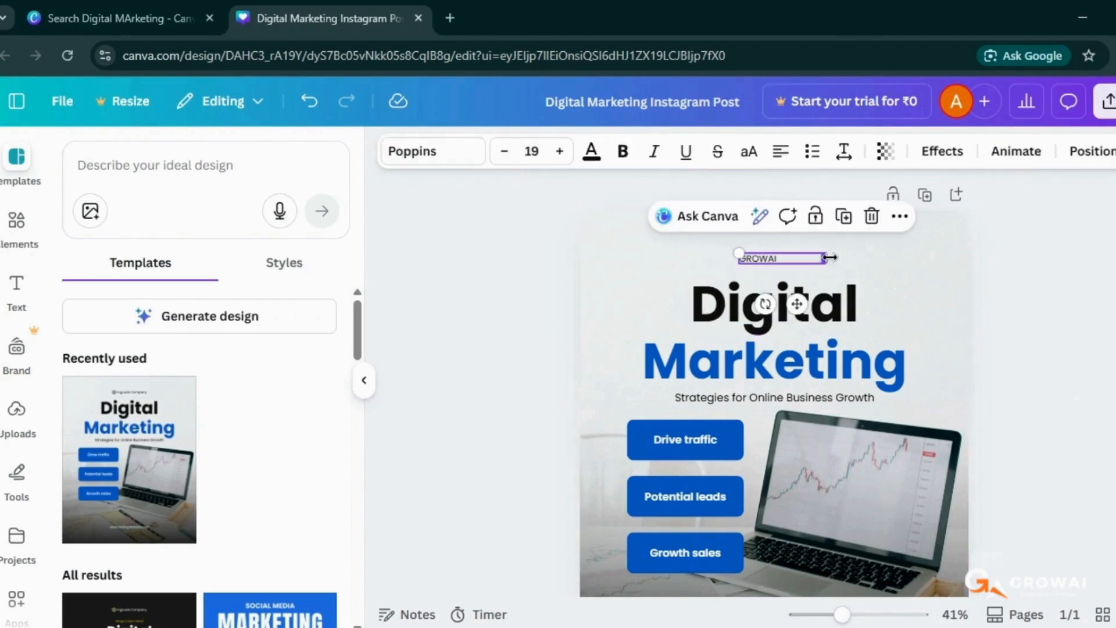
Format the GROWAI text at size 21 in bold with the black-to-dark-blue default gradient colour
left_click(559, 151)
left_click(560, 151)
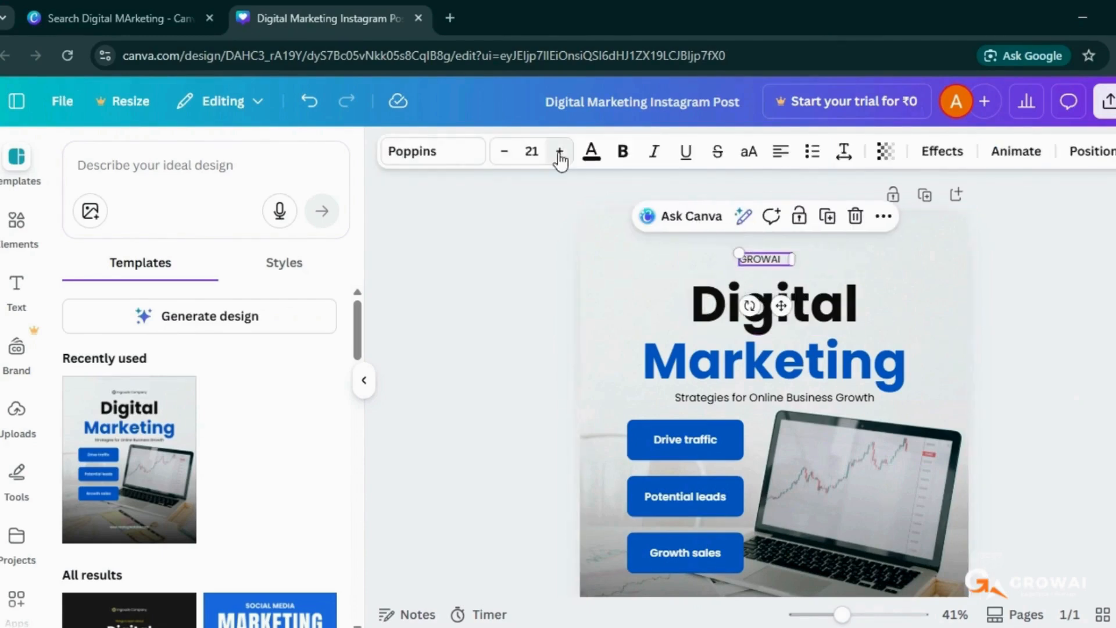
left_click(621, 151)
left_click(591, 151)
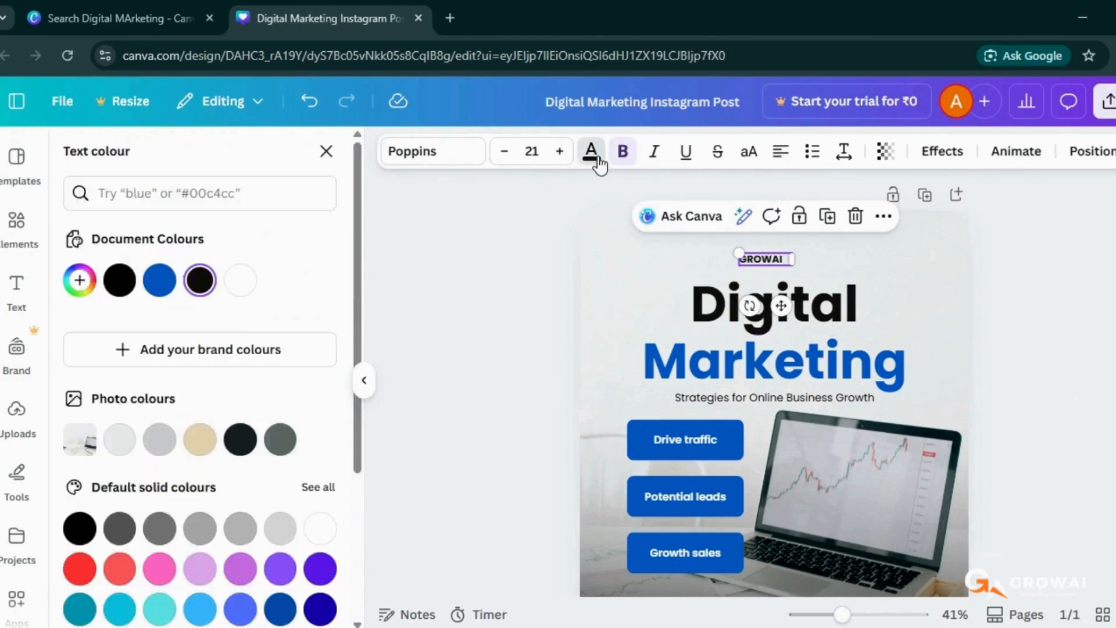
scroll(219, 518, "down", 3)
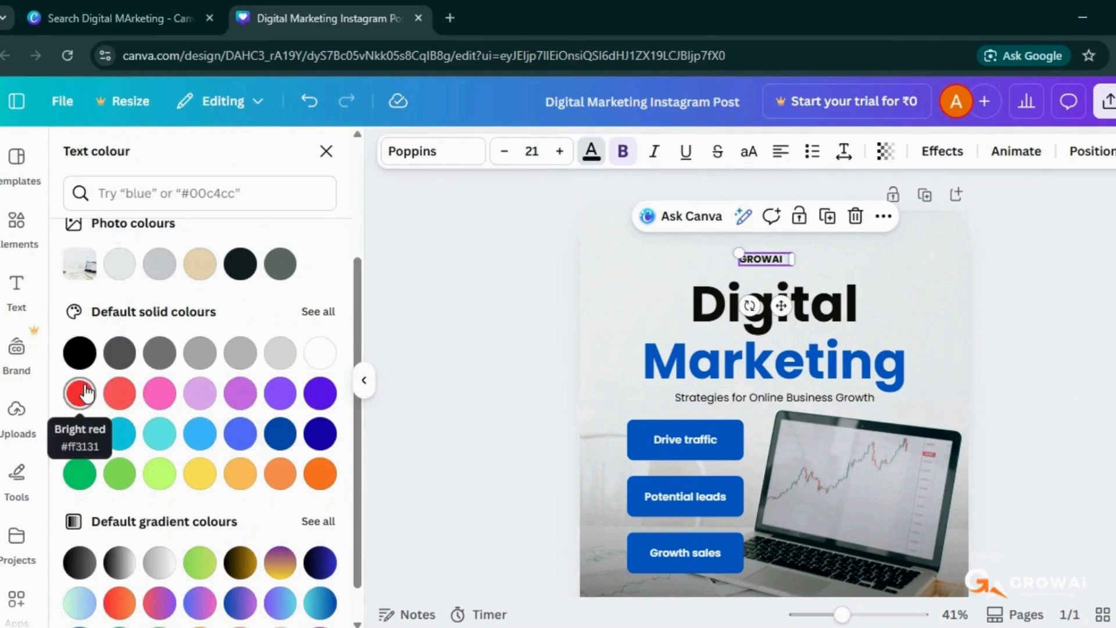
left_click(319, 562)
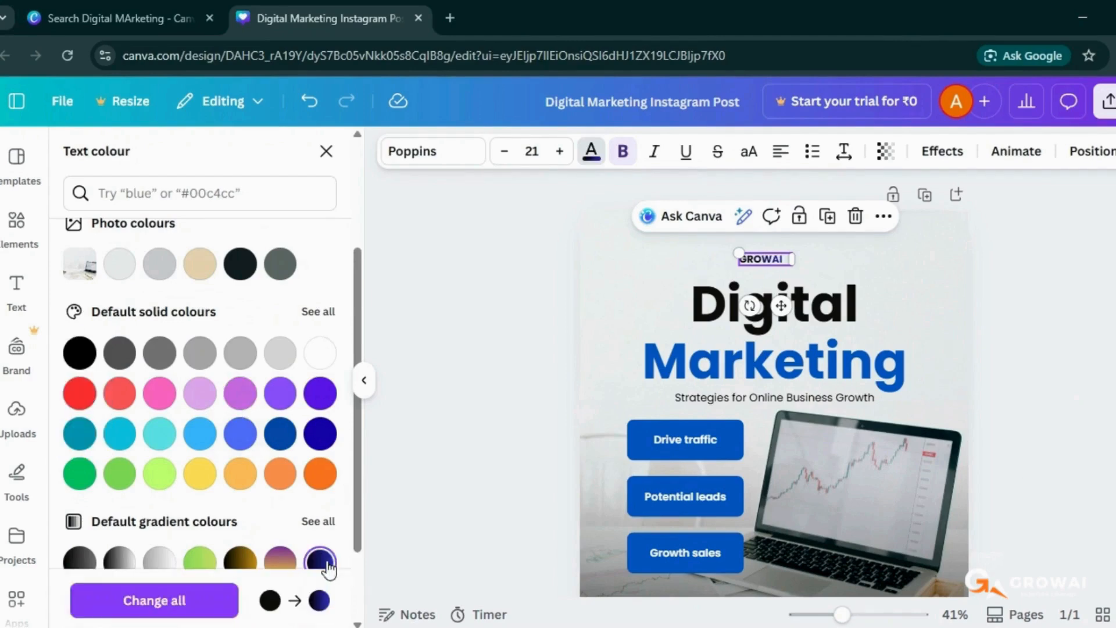
left_click(776, 266)
scroll(1049, 407, "down", 2)
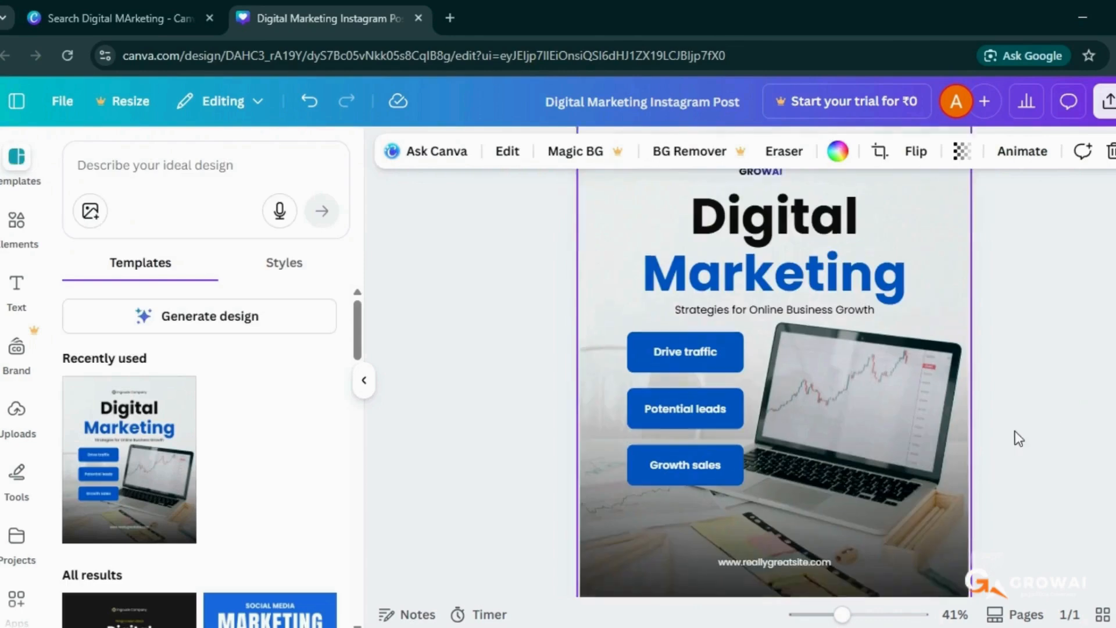
scroll(792, 479, "down", 1)
double_click(796, 480)
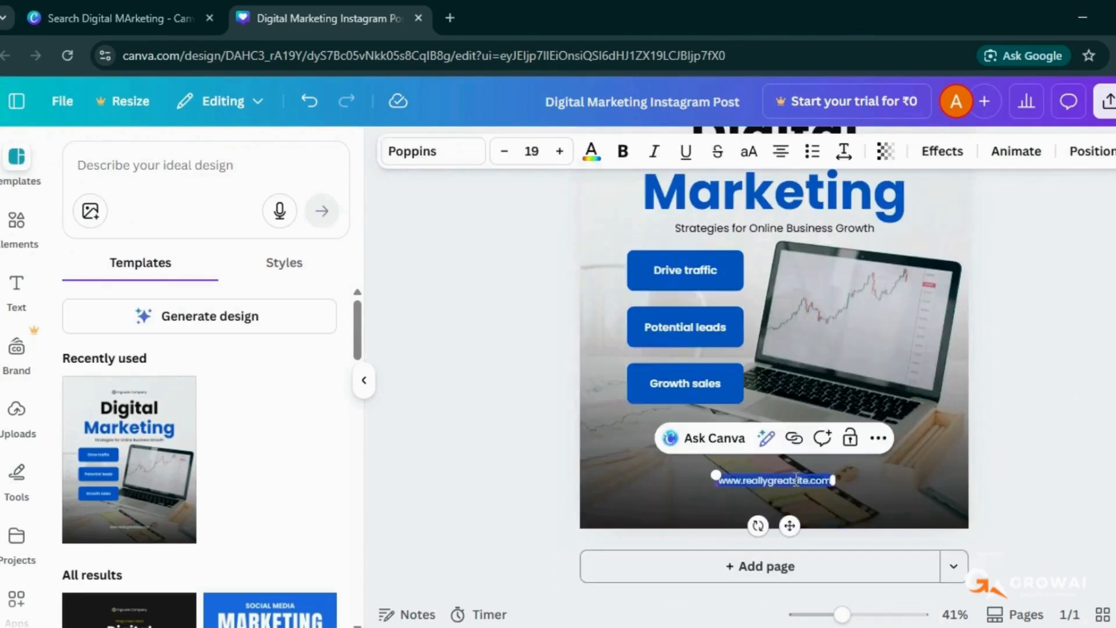
type("GROE")
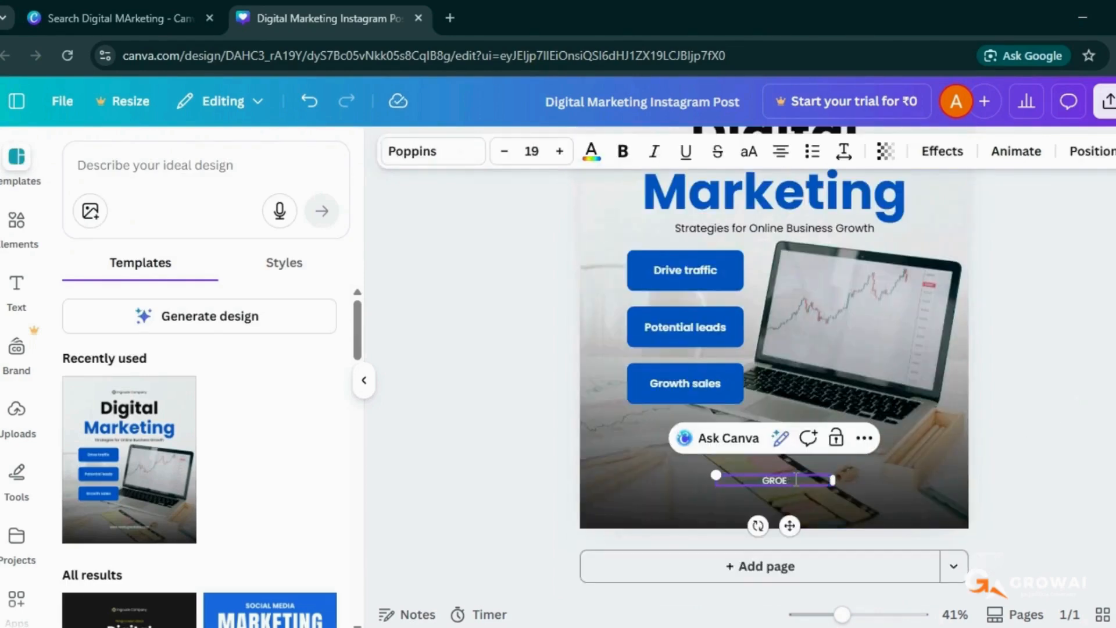
key("BackSpace")
type("WAI.IN")
key("BackSpace")
key("BackSpace")
key("BackSpace")
type(".IN")
key("BackSpace")
key("BackSpace")
key("BackSpace")
key("BackSpace")
key("BackSpace")
key("BackSpace")
key("BackSpace")
key("BackSpace")
key("BackSpace")
type("www.GROWAI.IN")
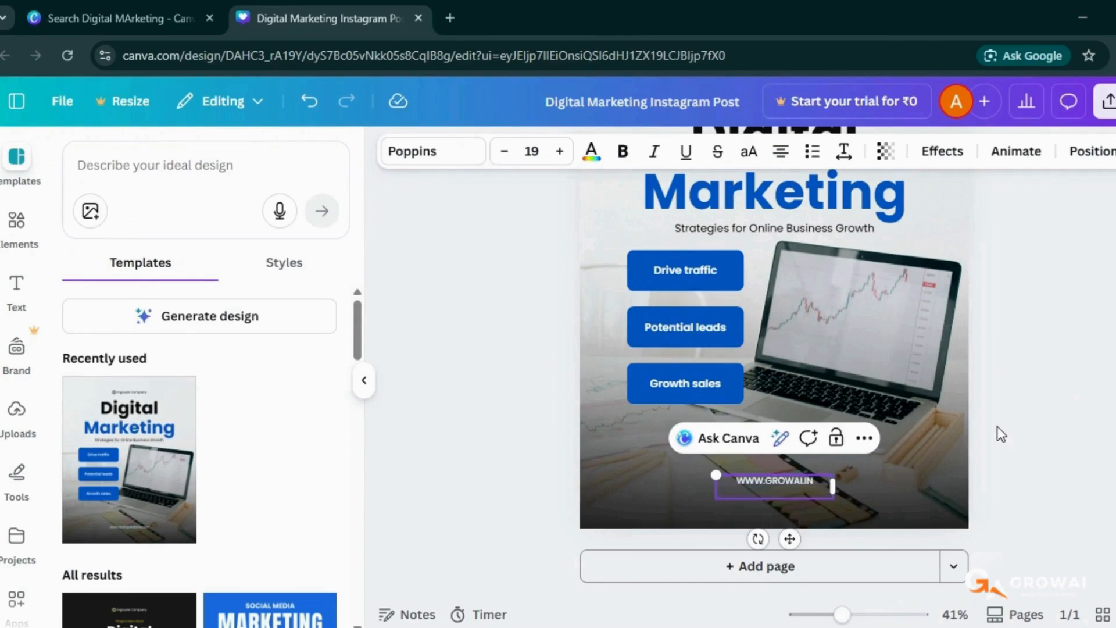
left_click(904, 489)
scroll(1069, 419, "up", 2)
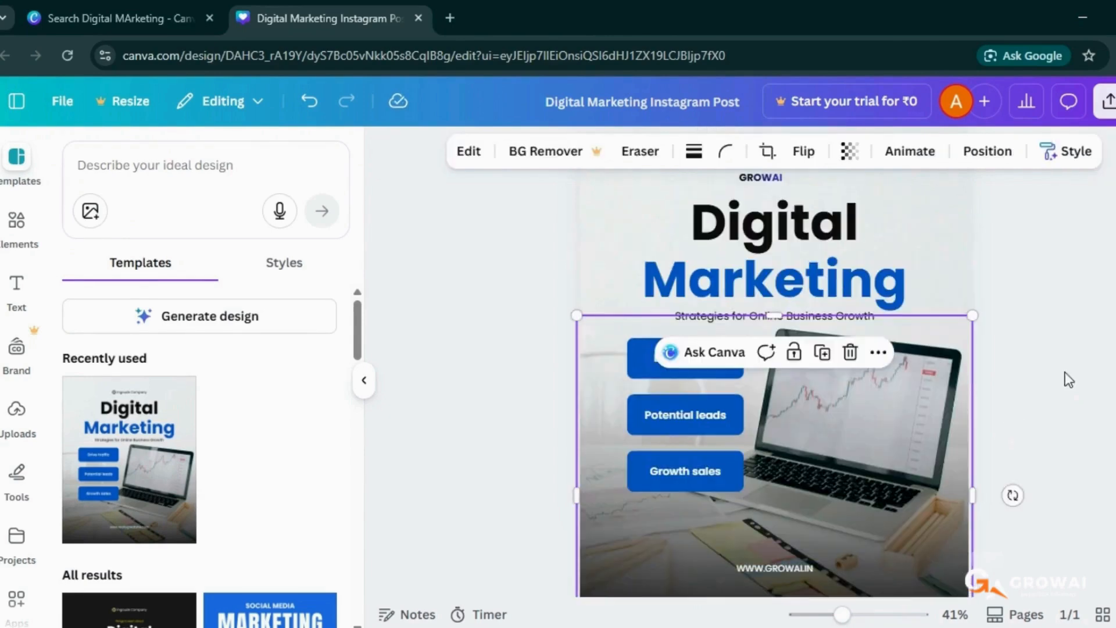
left_click(1088, 374)
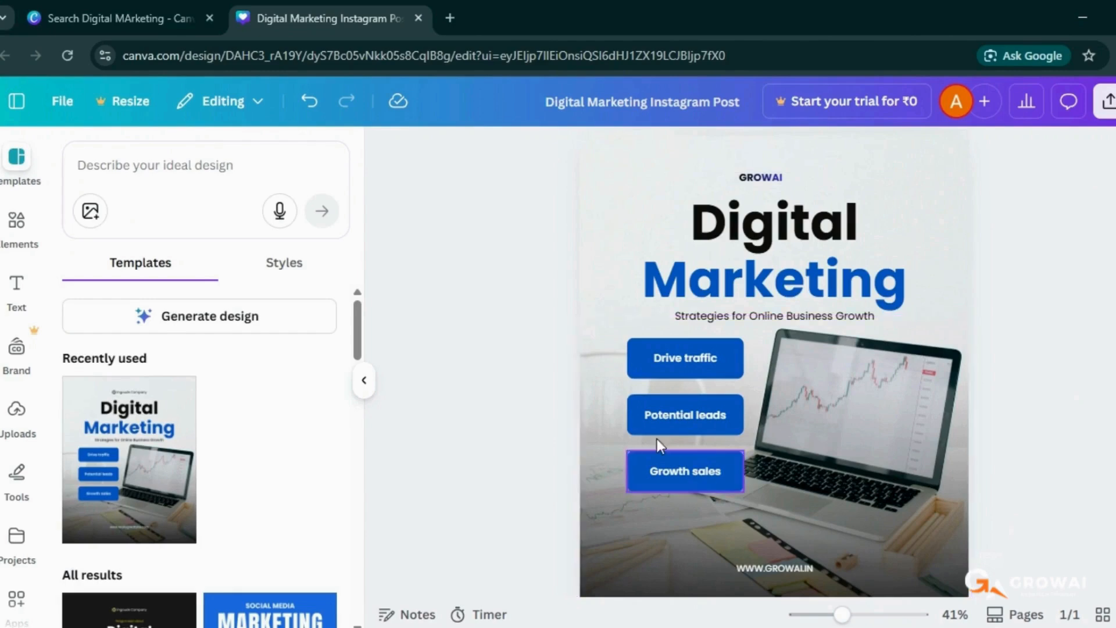
Format the "Strategies for Online Business Growth" tagline in bold at size 20
left_click(745, 314)
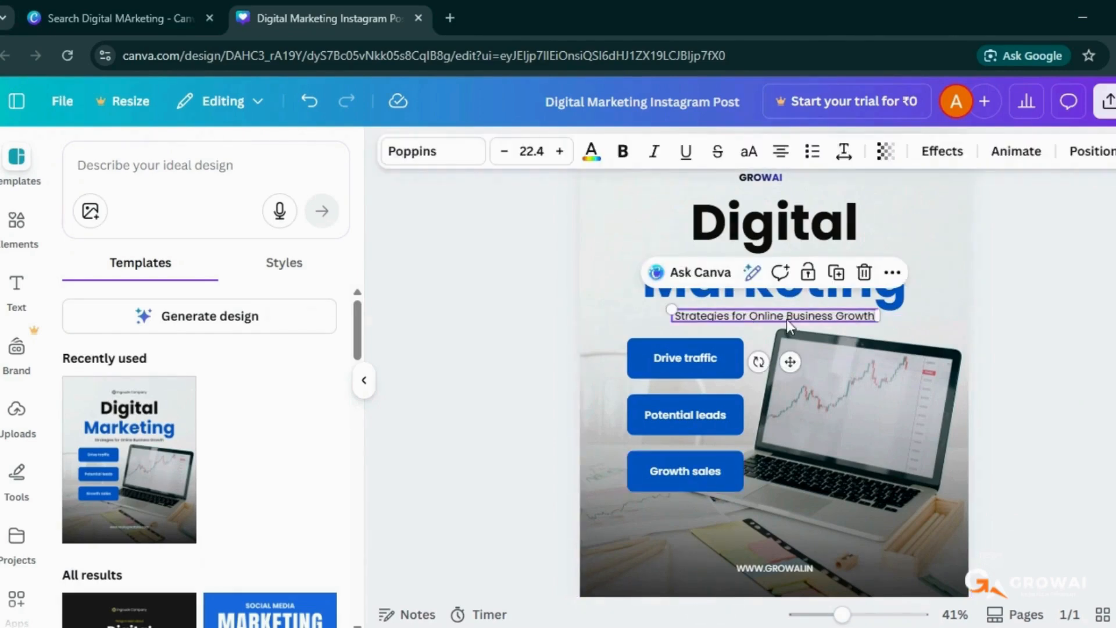
left_click(622, 150)
left_click(532, 151)
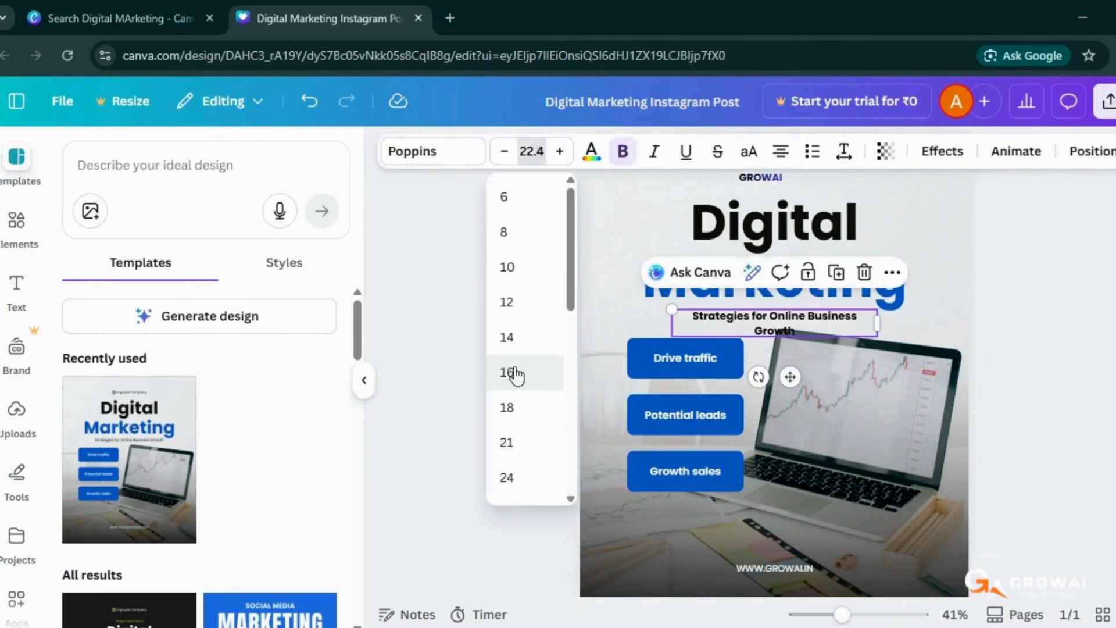
left_click(515, 372)
left_click(559, 150)
left_click(560, 151)
left_click(559, 150)
left_click(560, 150)
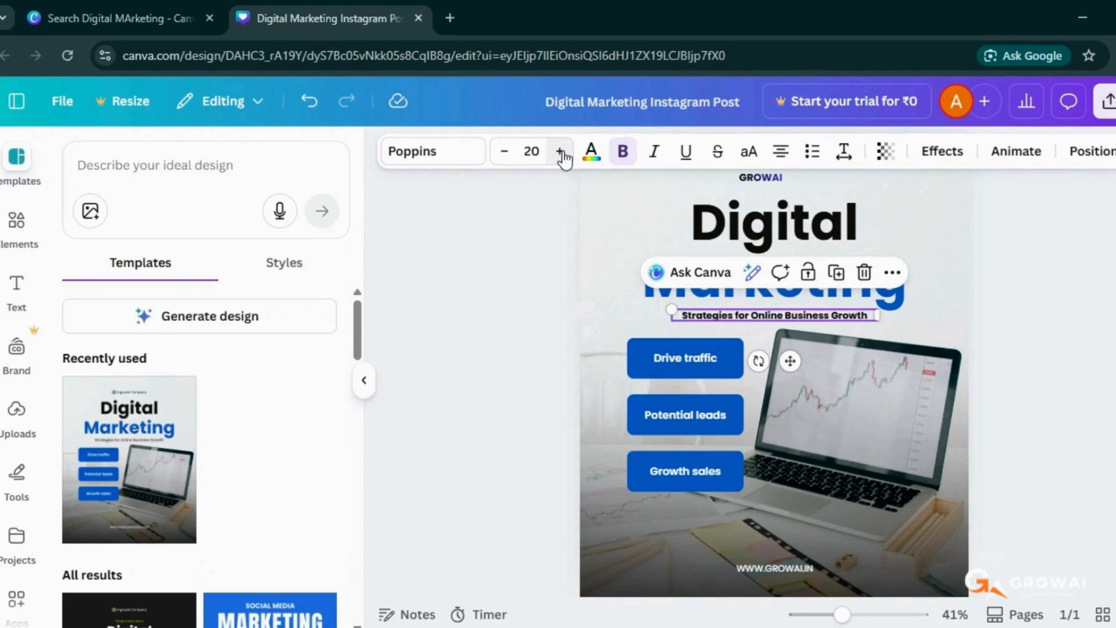
Try the Brittany and Moontime script fonts on the tagline under the "Digital Marketing" heading
left_click(431, 160)
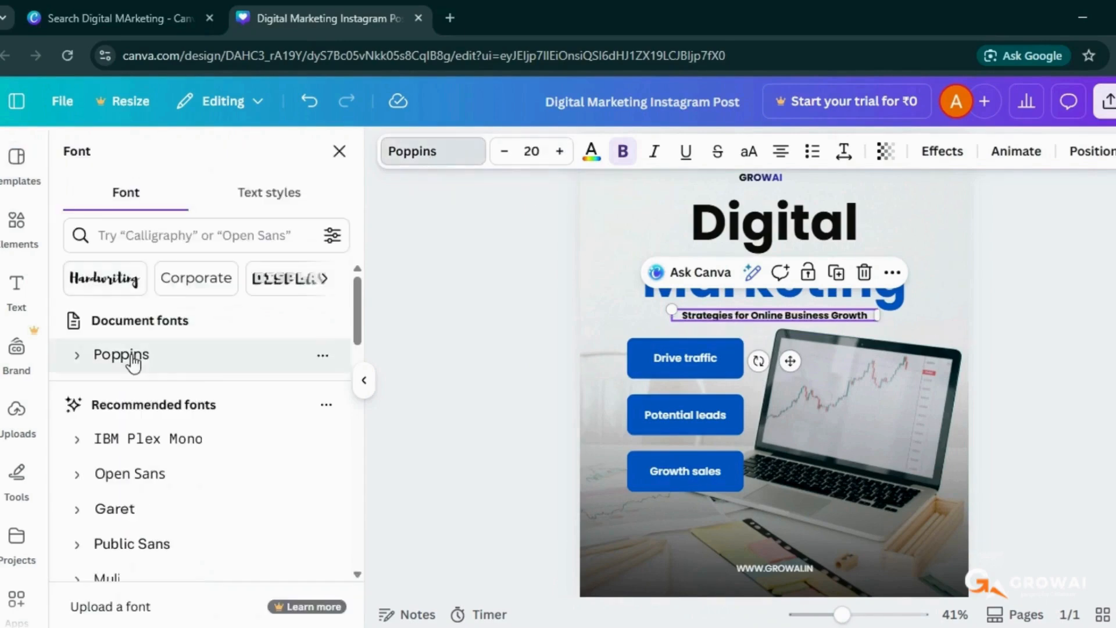
scroll(140, 384, "down", 8)
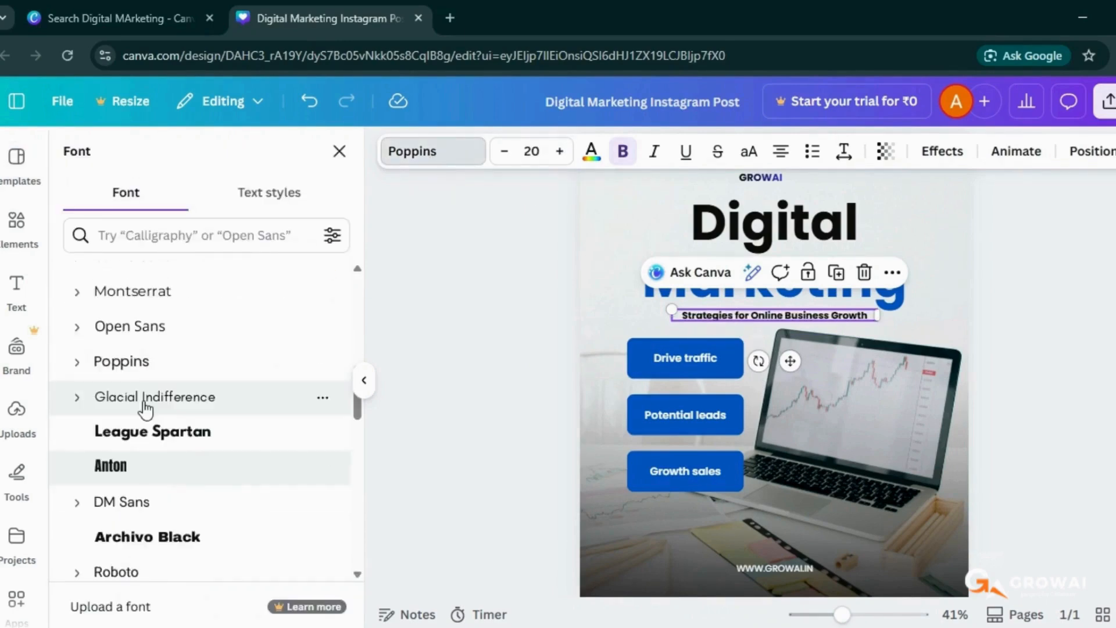
scroll(175, 505, "down", 3)
left_click(150, 545)
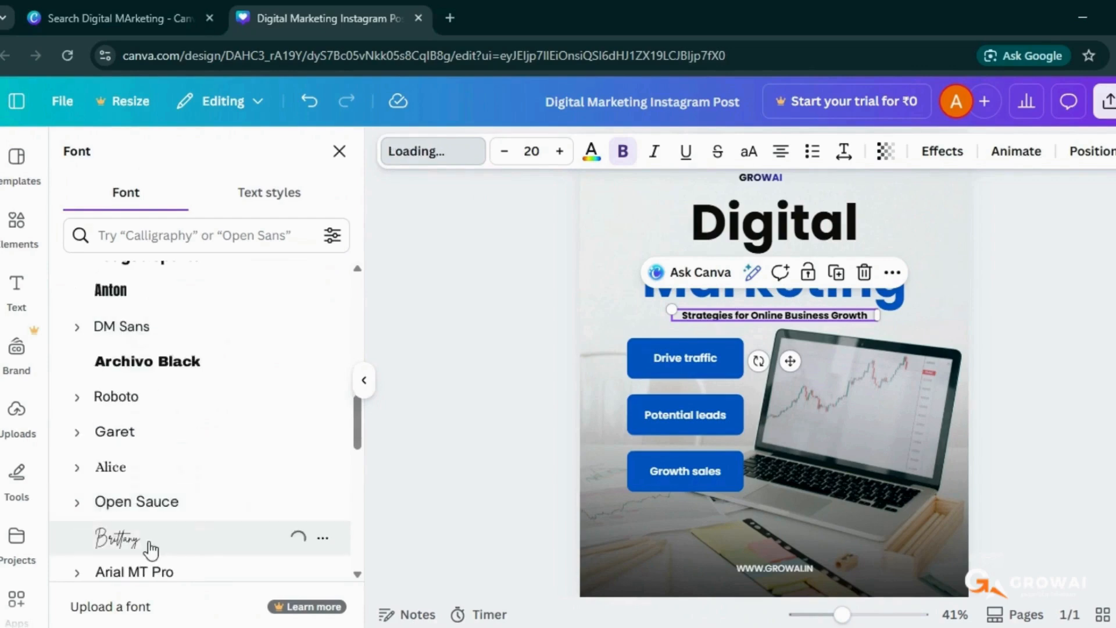
scroll(168, 465, "down", 3)
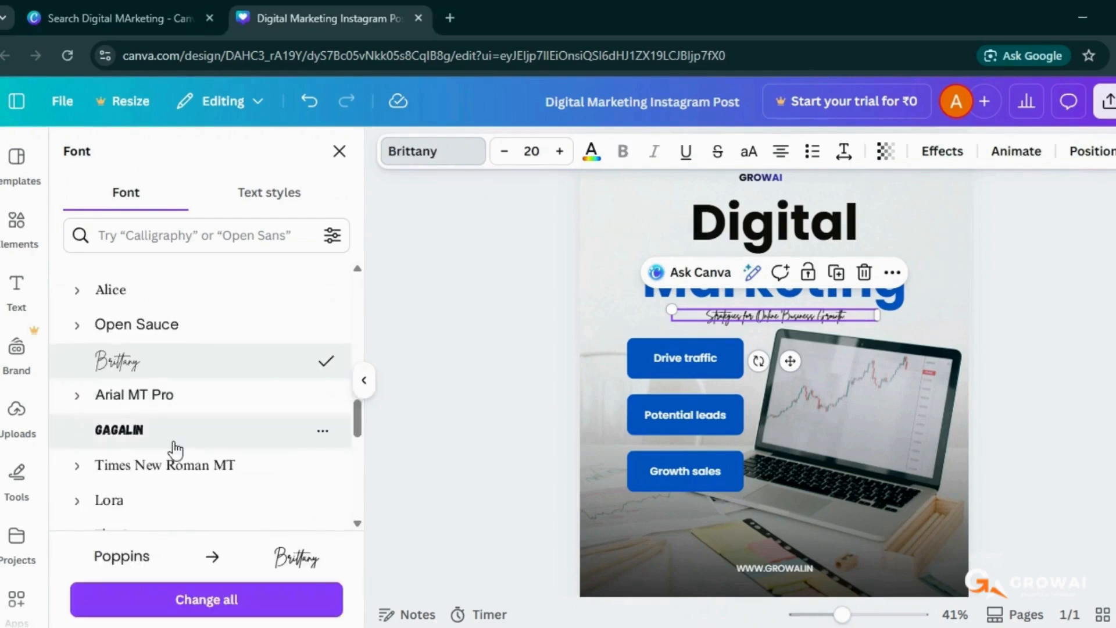
scroll(176, 449, "down", 2)
left_click(137, 489)
Set the tagline's font to Comic Sans and its size to 24
scroll(174, 441, "down", 3)
left_click(144, 344)
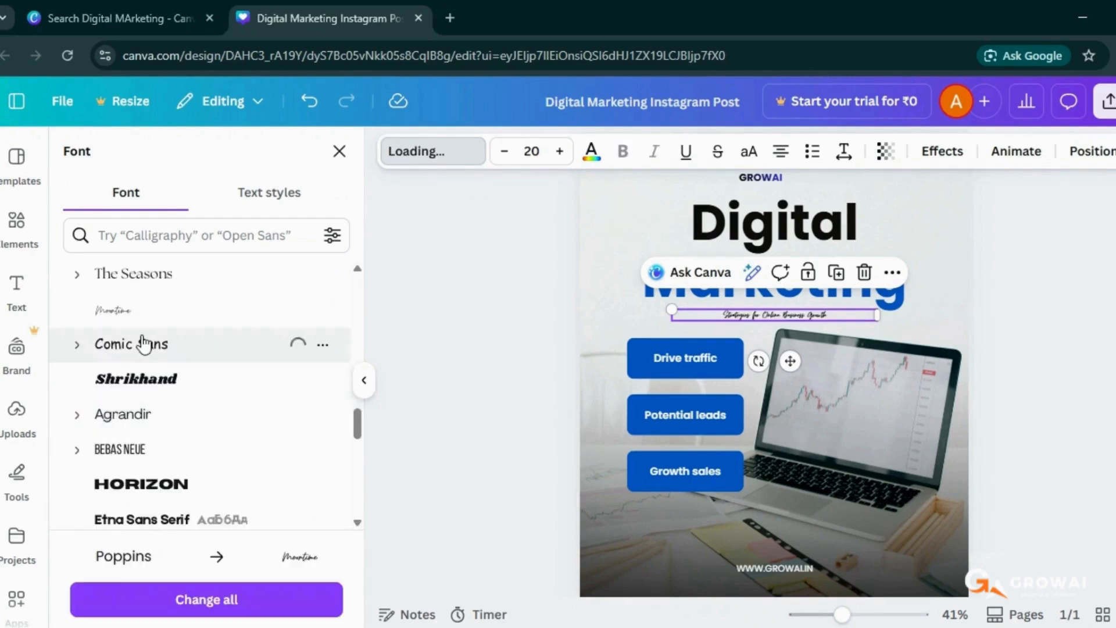
left_click(559, 151)
left_click(559, 151)
left_click(559, 150)
left_click(559, 150)
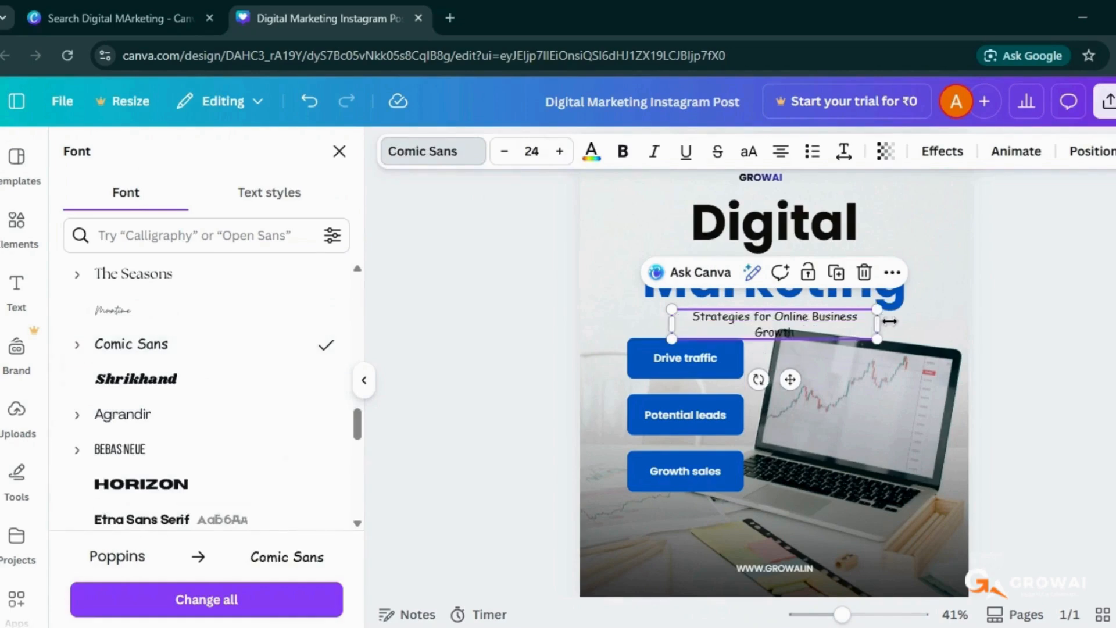
Widen the tagline's text box on both sides to about 841 wide and keep its text centre-aligned
left_click_drag(889, 321, 941, 320)
left_click_drag(672, 321, 629, 320)
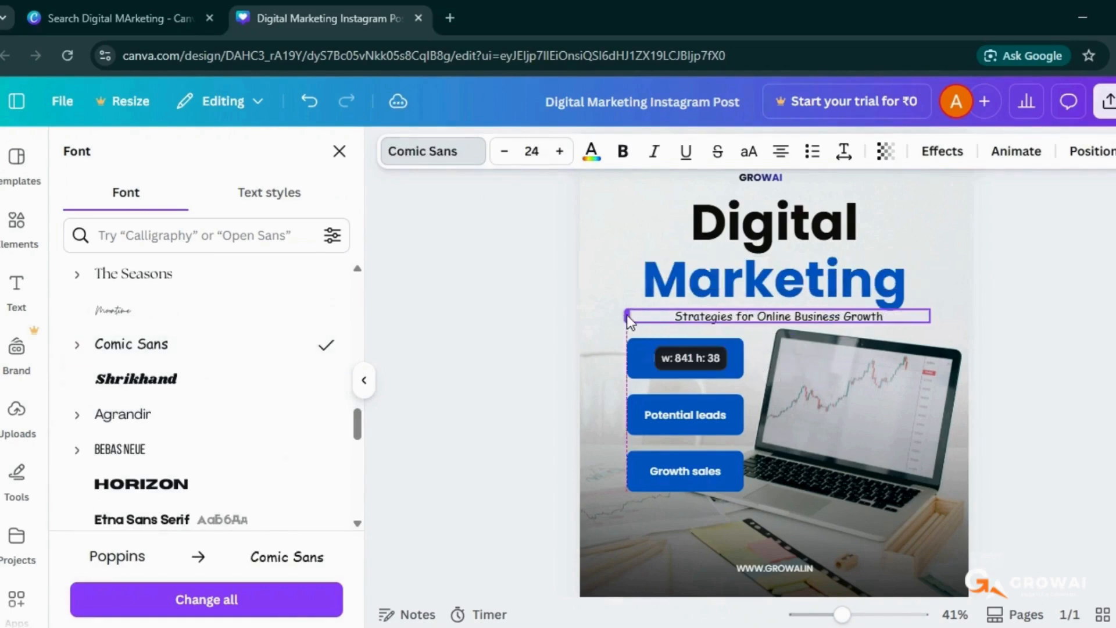
left_click(781, 151)
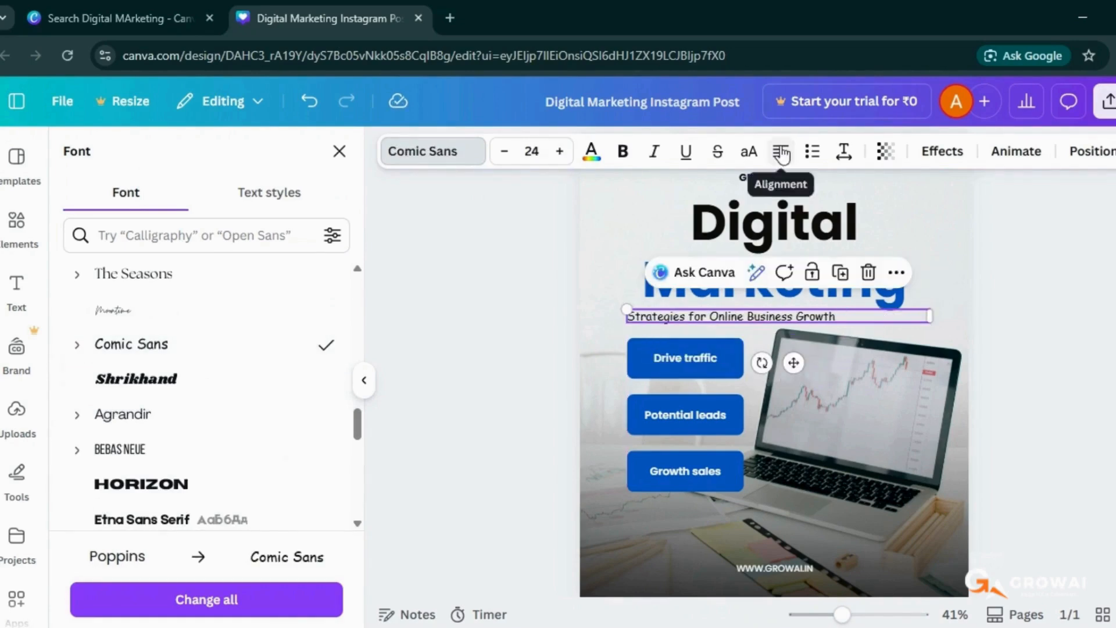
left_click(780, 152)
left_click(780, 153)
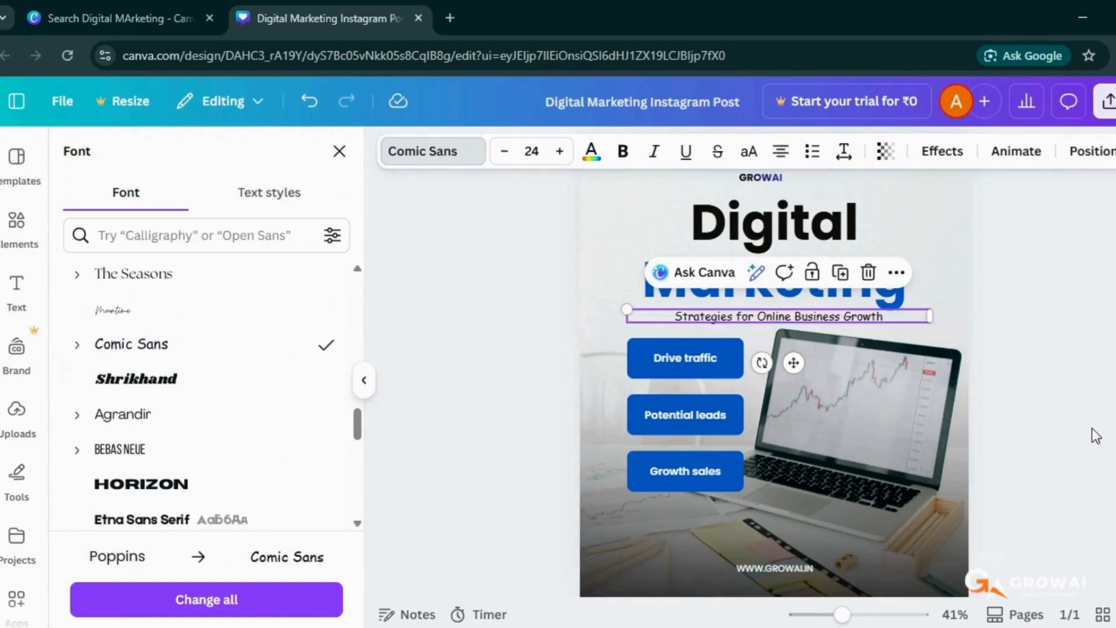
Fill the "Drive traffic" box with the black-to-dark-blue default gradient colour
scroll(555, 282, "up", 2)
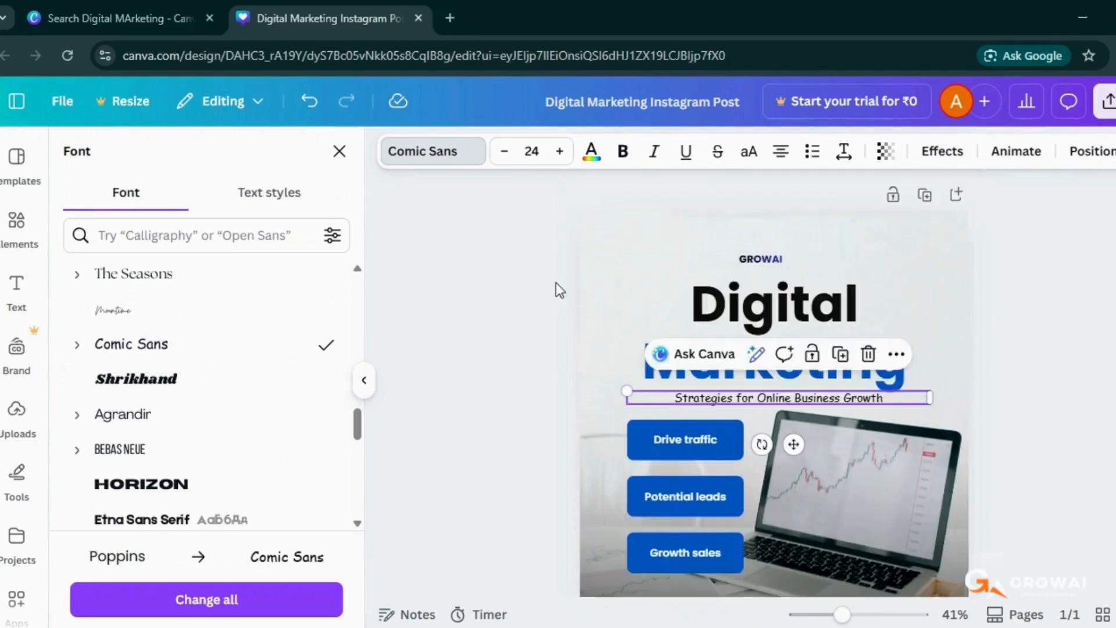
left_click(689, 473)
left_click(724, 445)
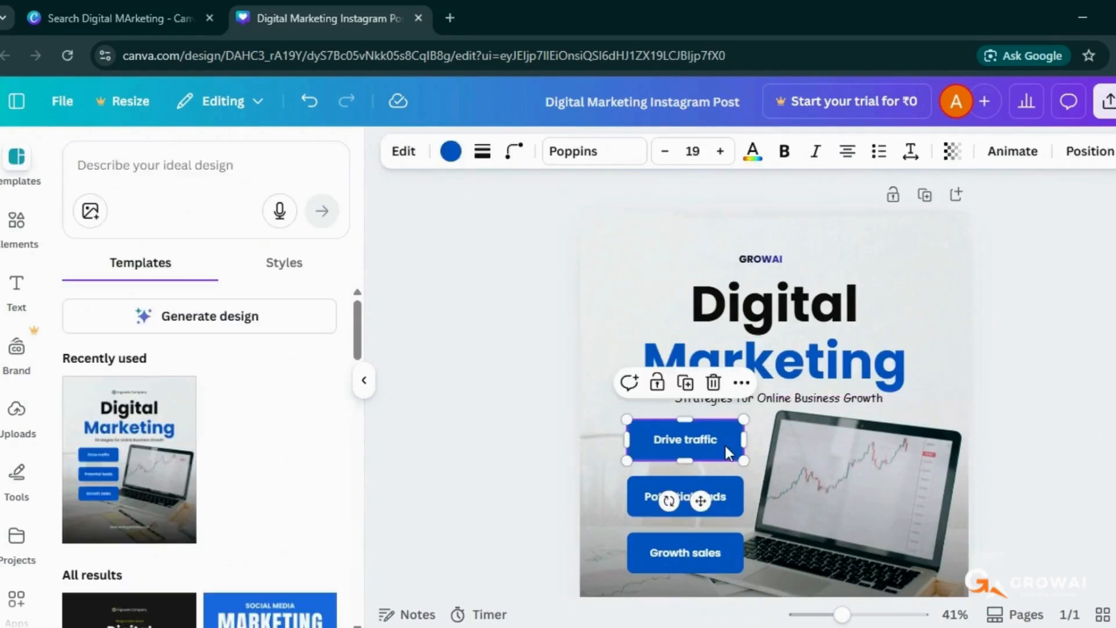
left_click(450, 151)
scroll(284, 568, "down", 3)
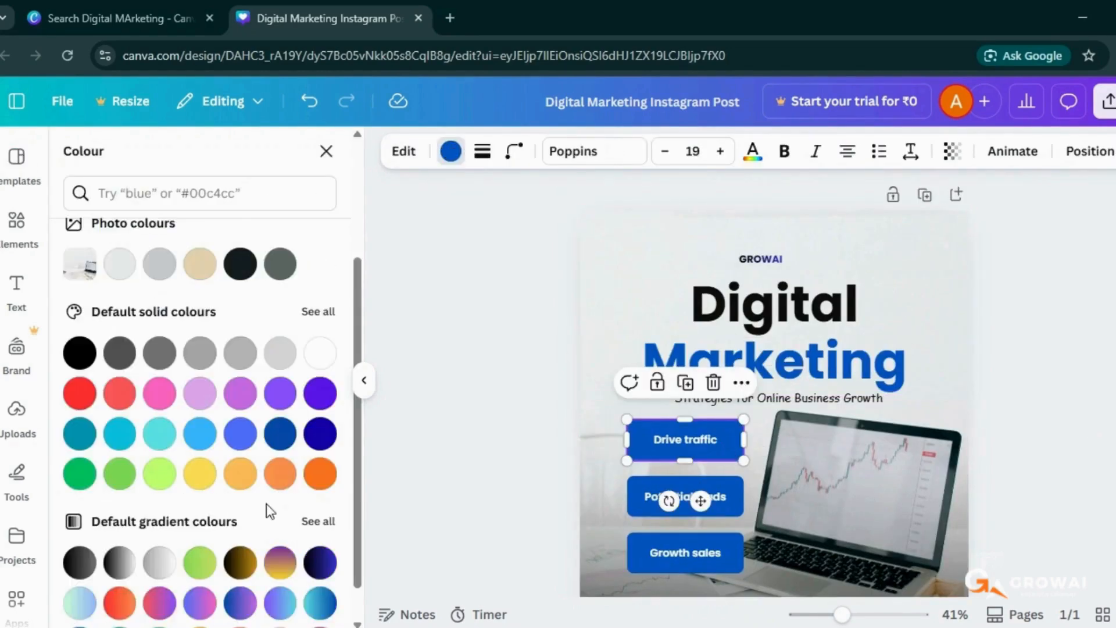
left_click(320, 559)
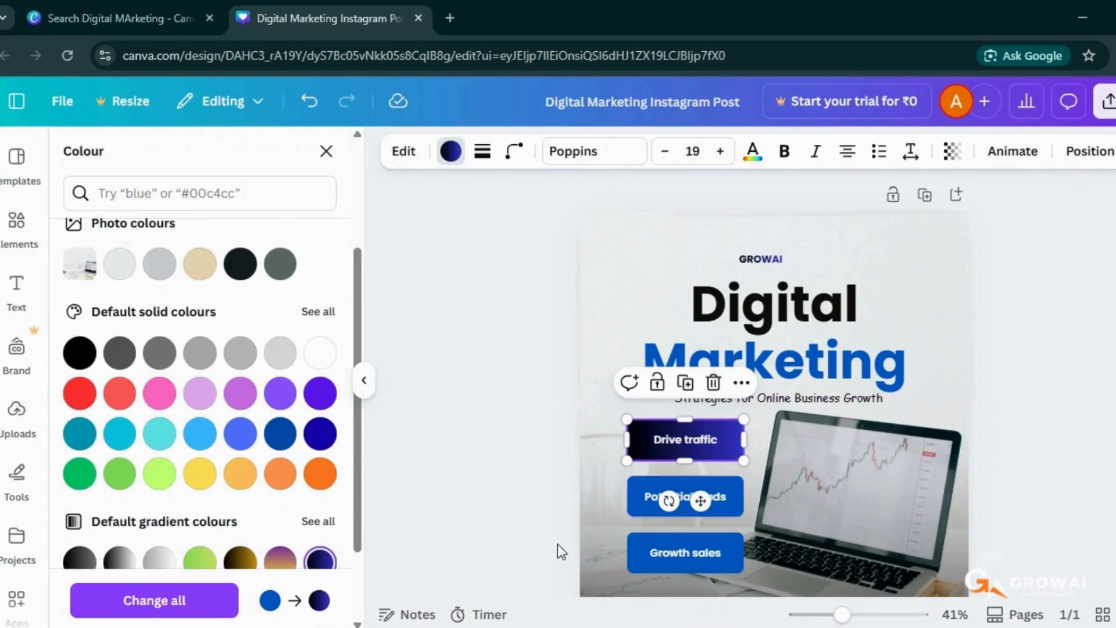
Apply the same black-to-dark-blue gradient to the "Potential leads" and "Growth sales" boxes
left_click(639, 500)
left_click(319, 561)
left_click(686, 553)
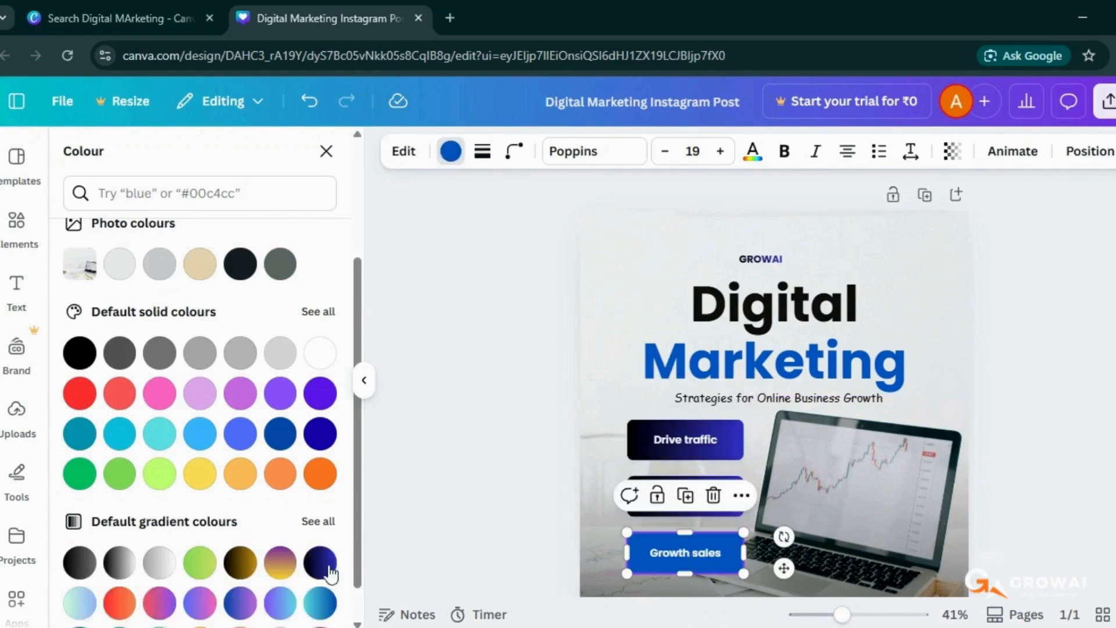
left_click(320, 562)
key("Escape")
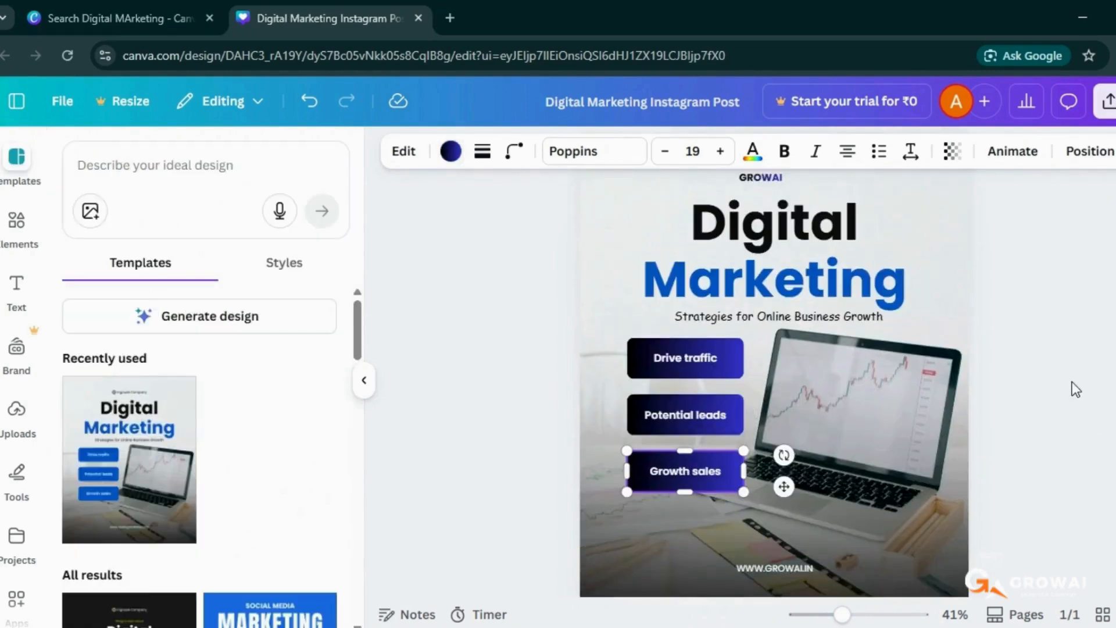
left_click(1072, 381)
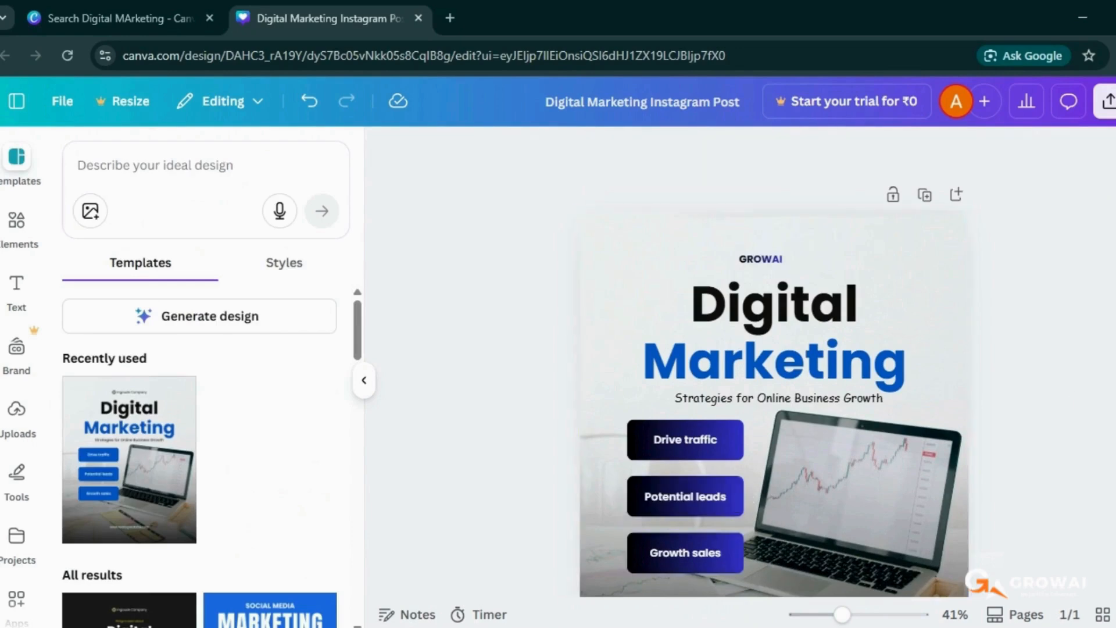
Upload the GROWAI logo image, add it to the poster and place it small in the poster's lower-left corner
left_click(17, 412)
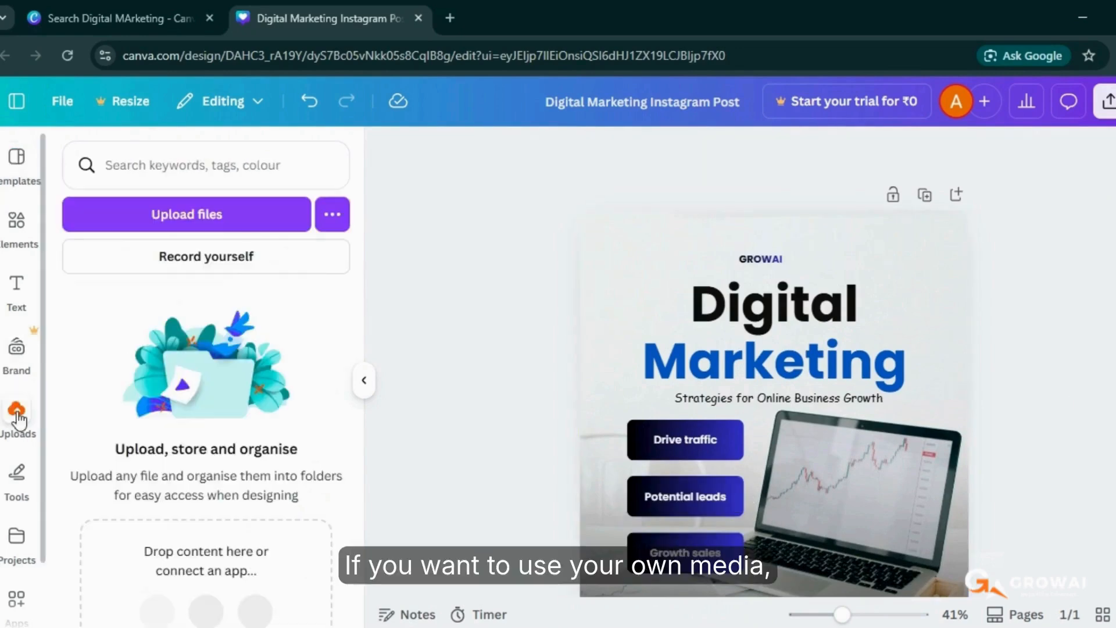
left_click(235, 220)
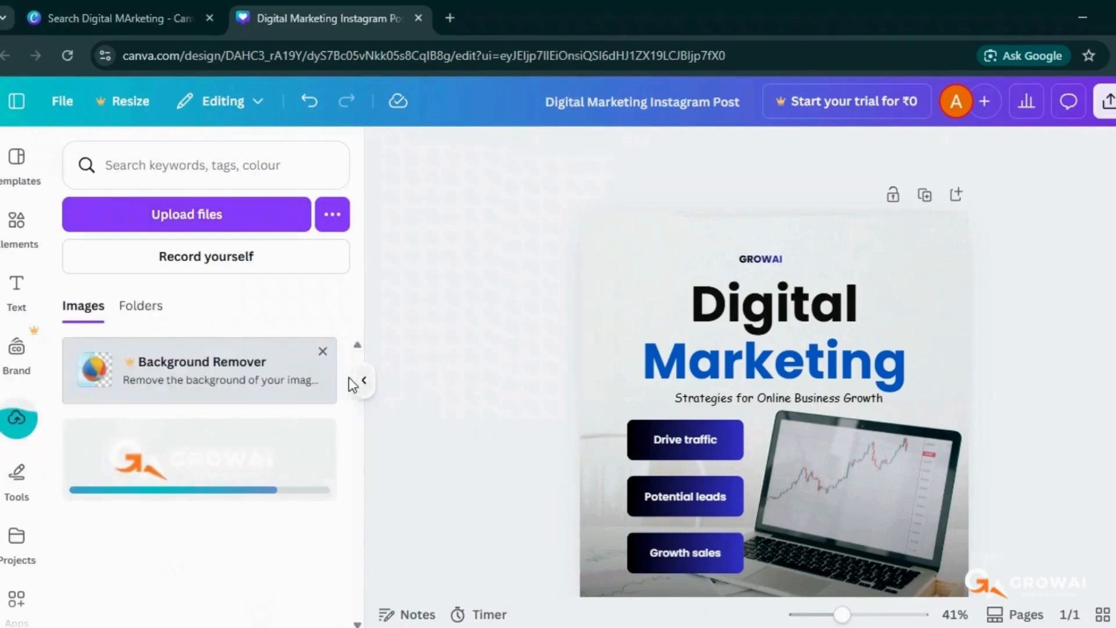
left_click(166, 459)
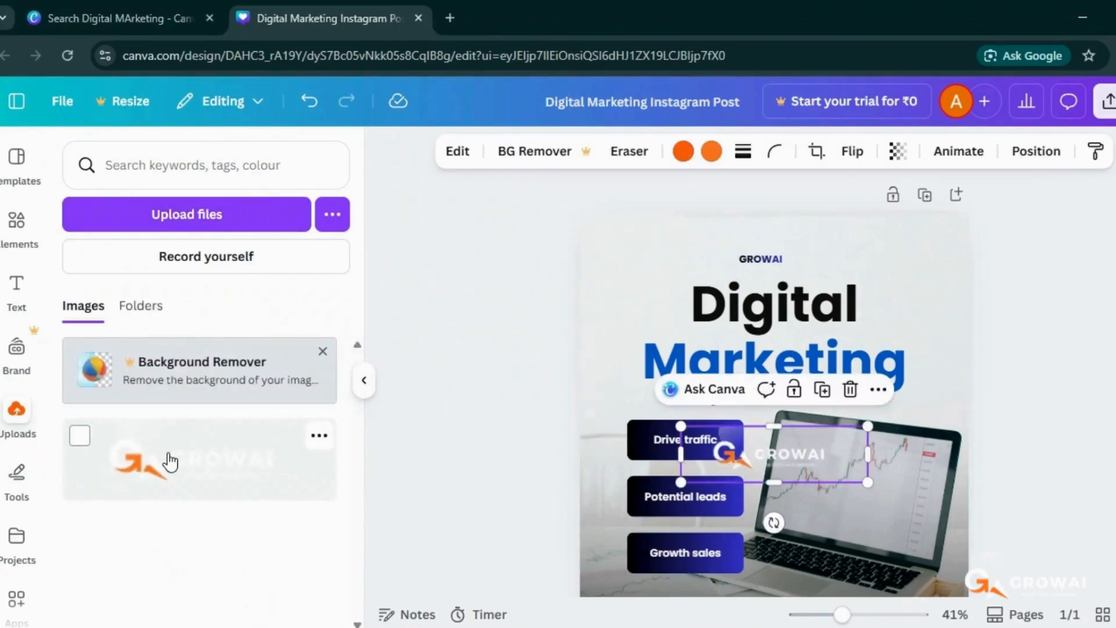
left_click_drag(867, 429, 644, 515)
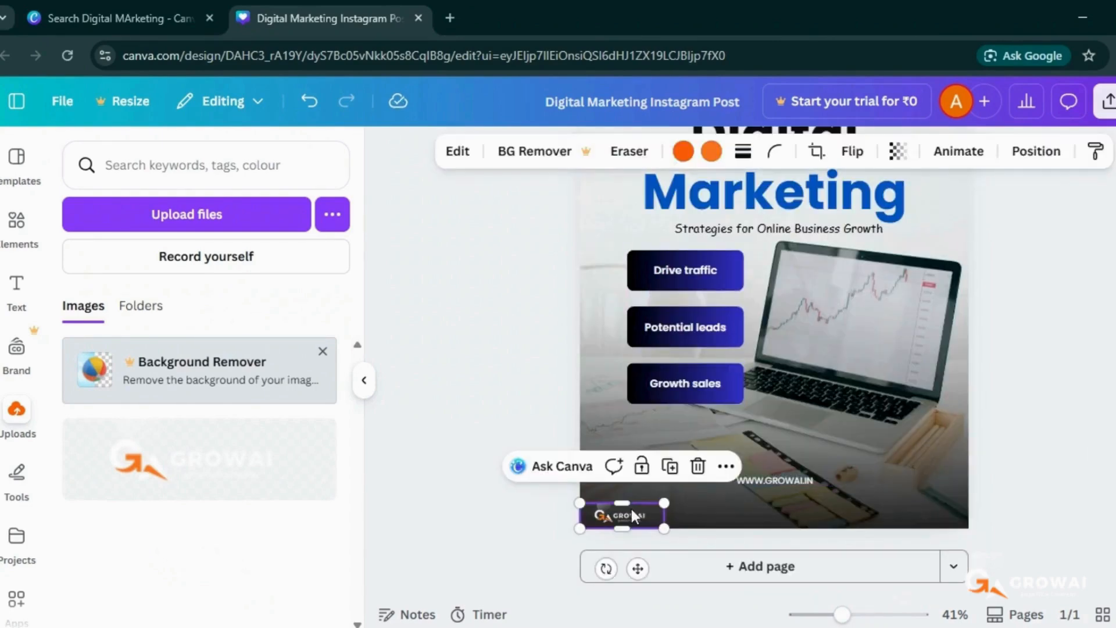
Recolour the logo's first orange to the document blue, then try the same blue on its second orange and undo that change
left_click(683, 152)
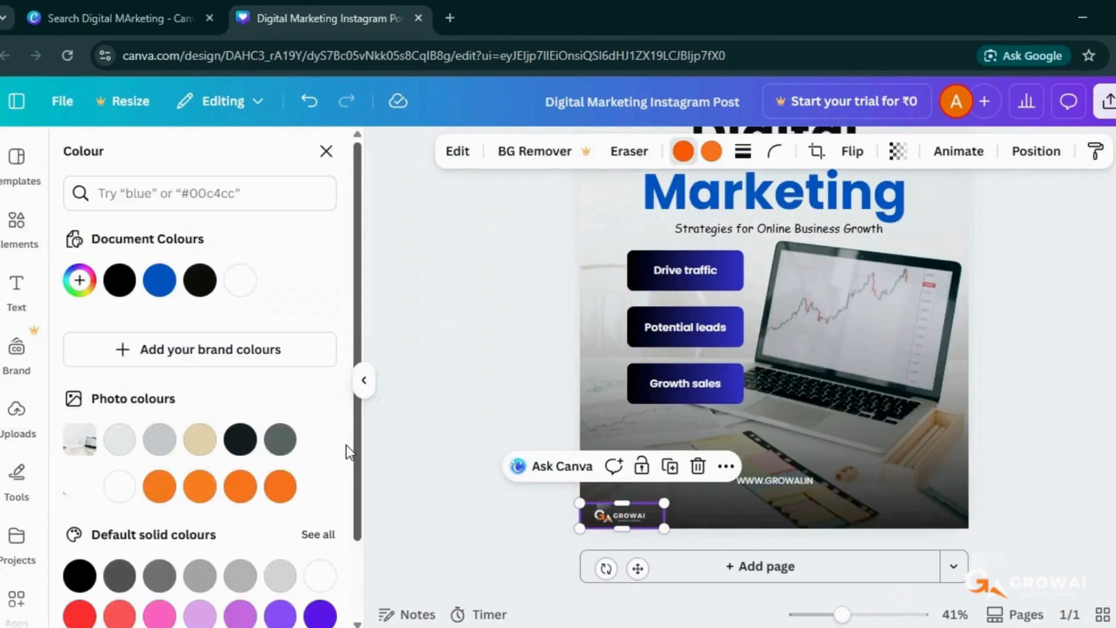
left_click(160, 280)
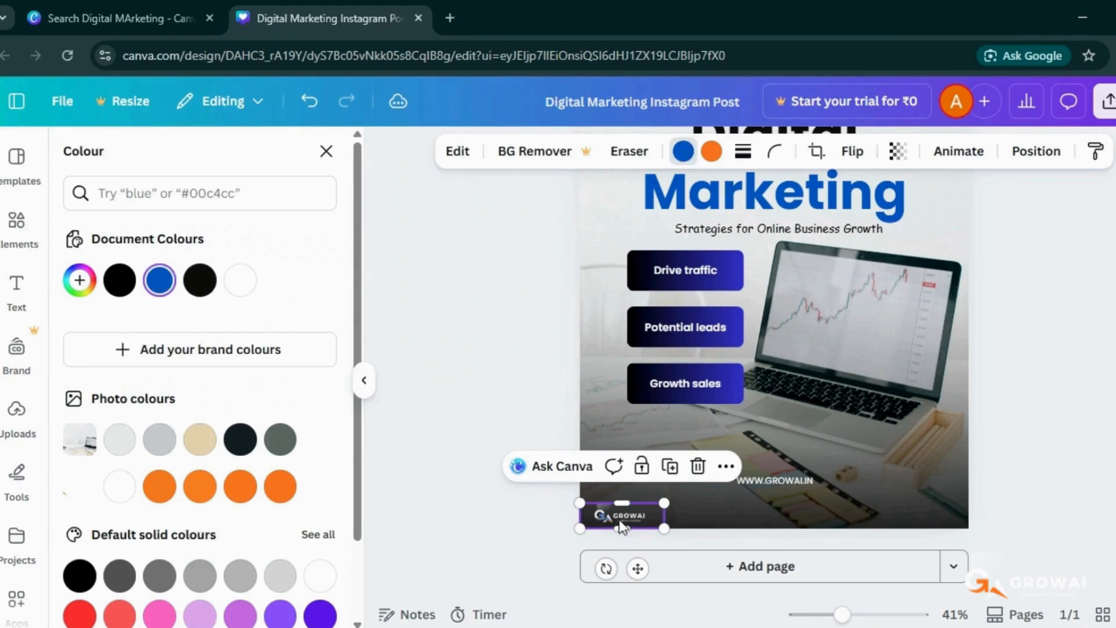
left_click(711, 152)
left_click(164, 283)
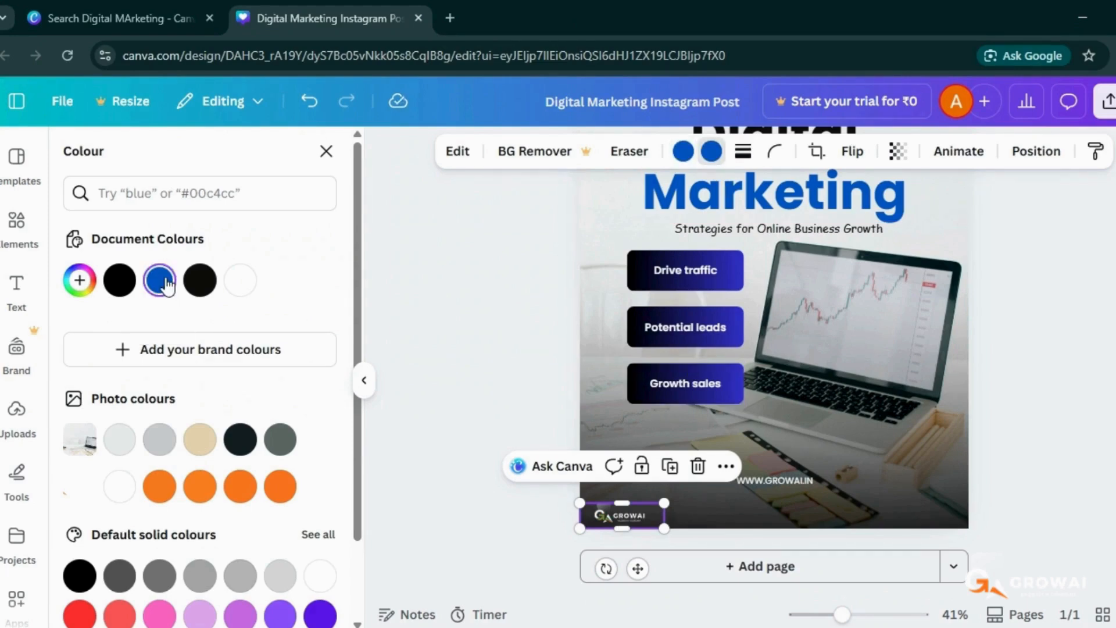
key("ctrl+z")
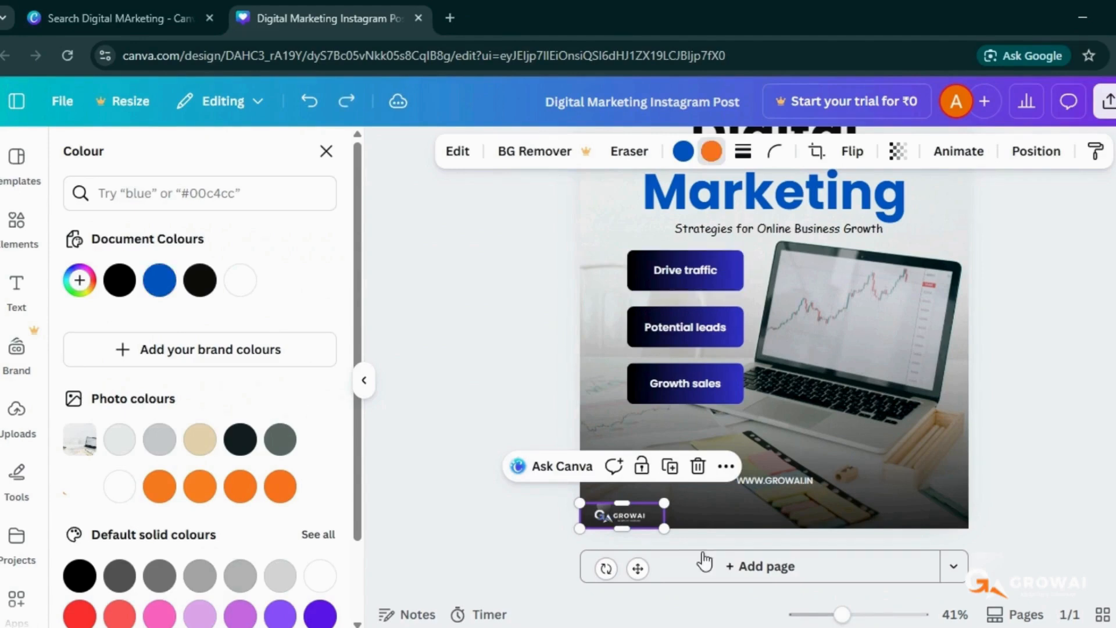
Enlarge the GROWAI logo slightly in the poster's lower-left corner and deselect it
left_click_drag(664, 502, 692, 494)
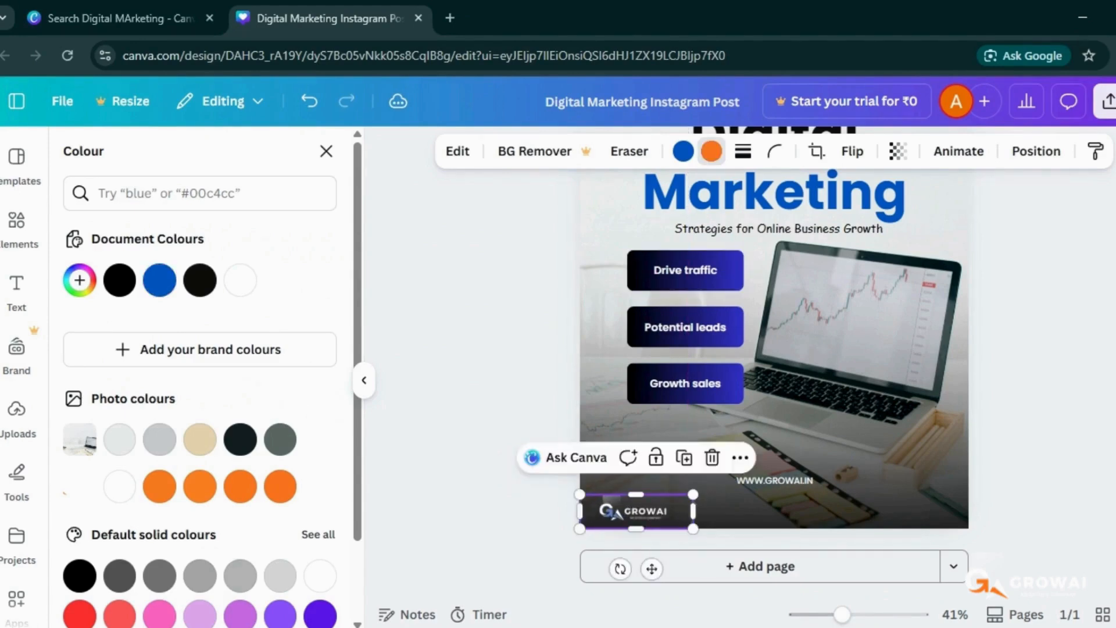
scroll(693, 494, "up", 2)
left_click(507, 557)
scroll(507, 558, "down", 2)
scroll(1061, 406, "up", 2)
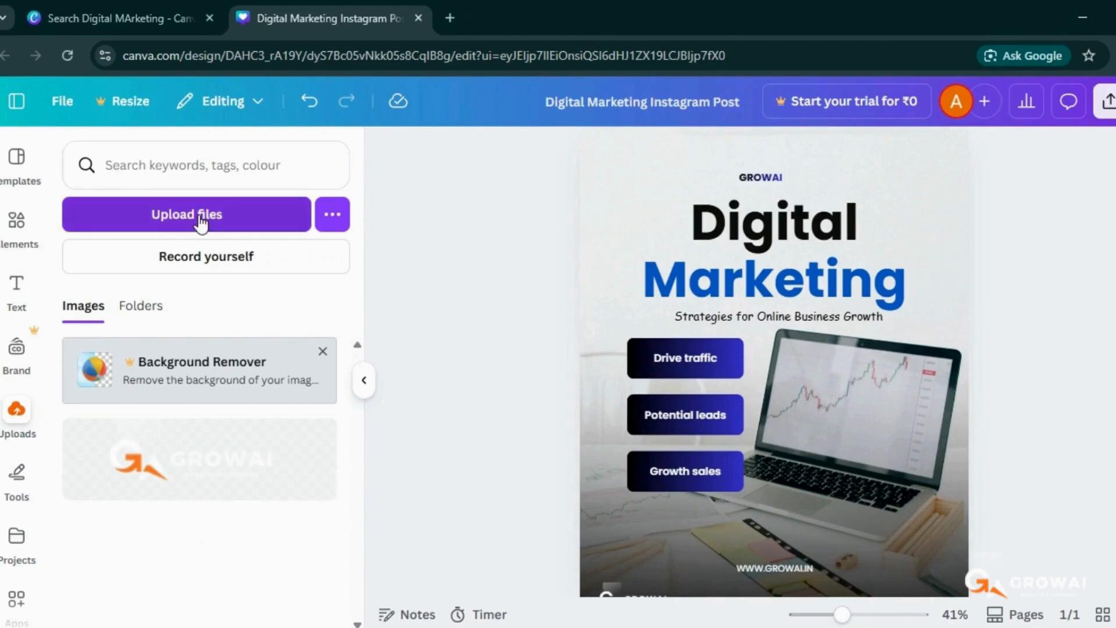
Search the elements library for "laptop" and show all of the graphics results
left_click(19, 226)
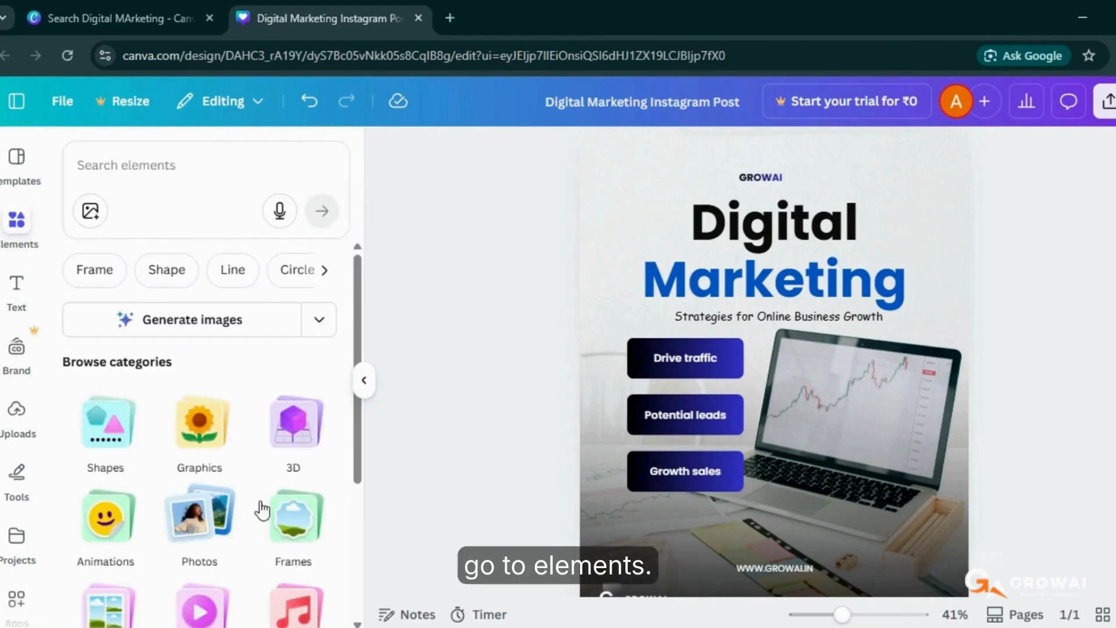
scroll(218, 532, "down", 2)
scroll(219, 531, "down", 1)
scroll(219, 532, "up", 4)
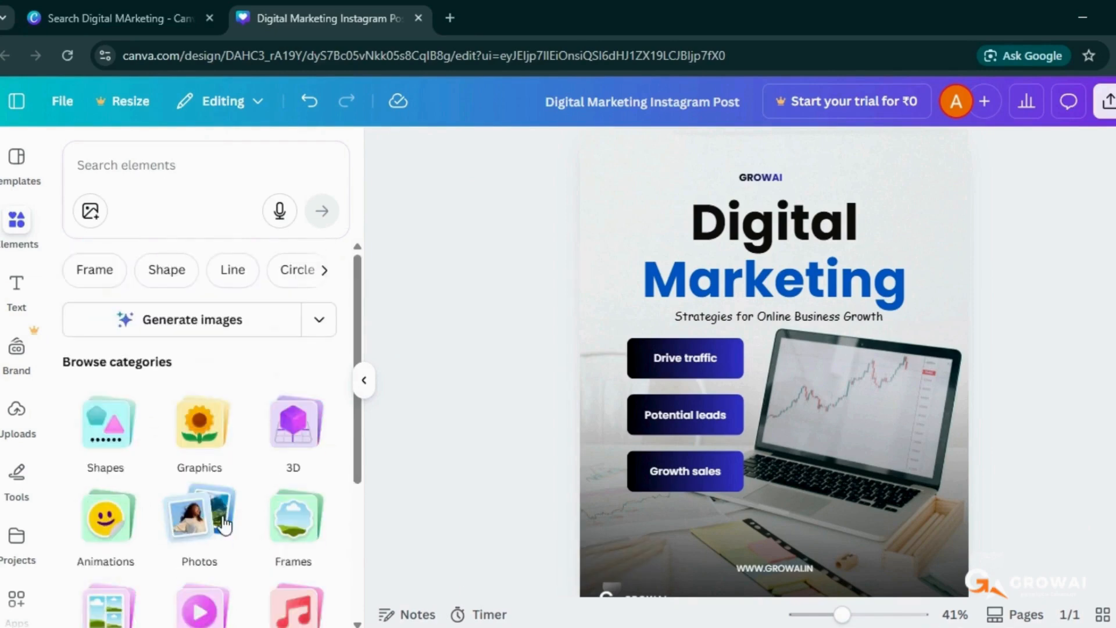
left_click(168, 169)
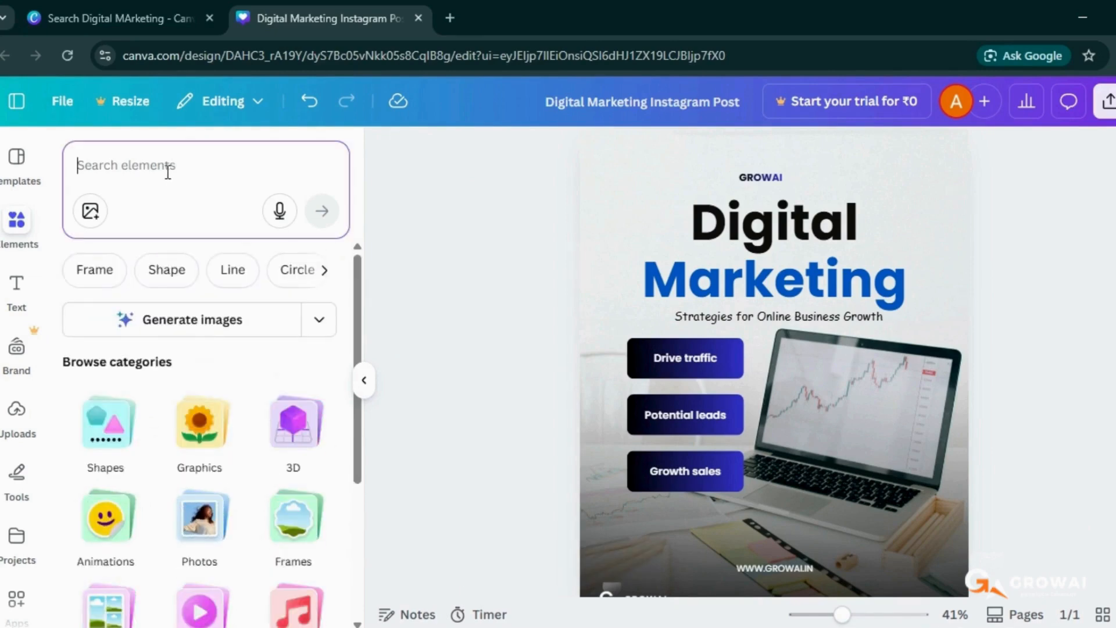
type("la")
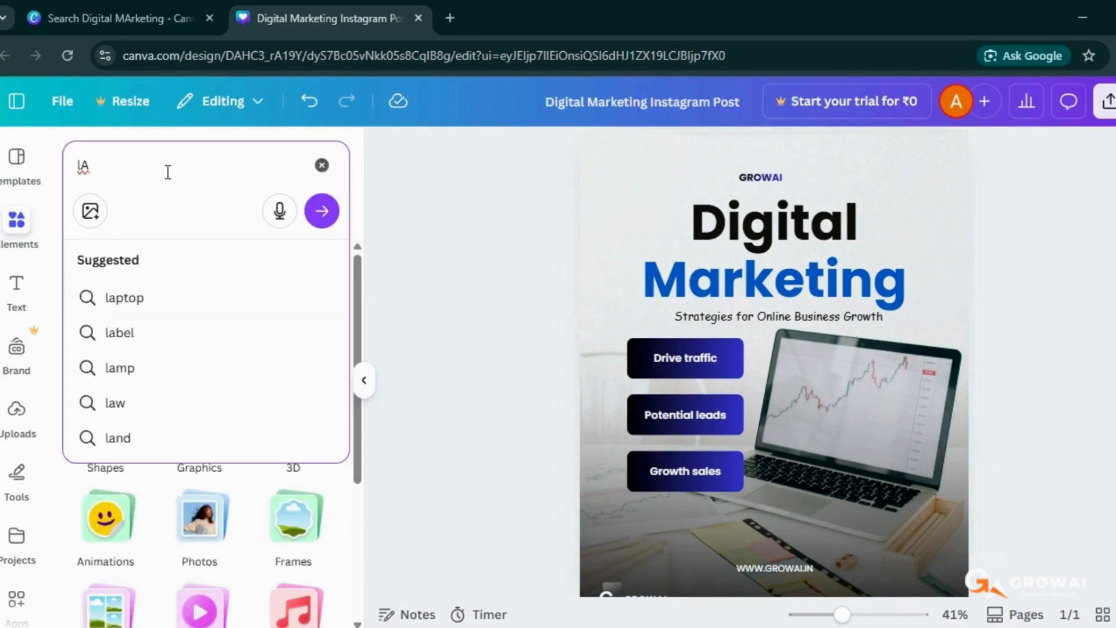
left_click(122, 298)
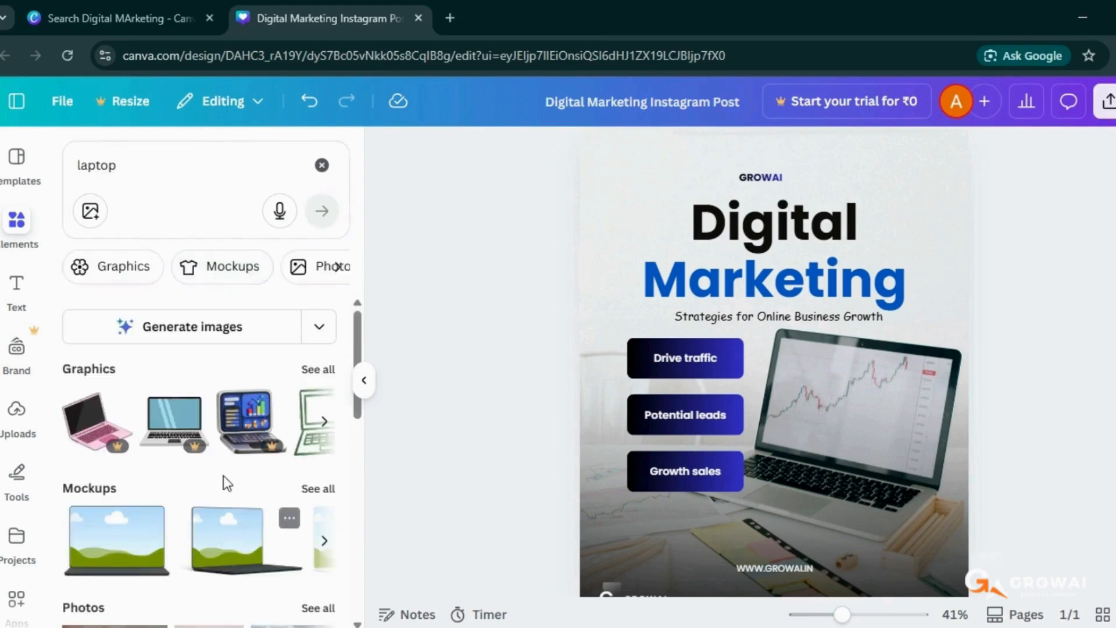
left_click(318, 369)
mouse_move(135, 465)
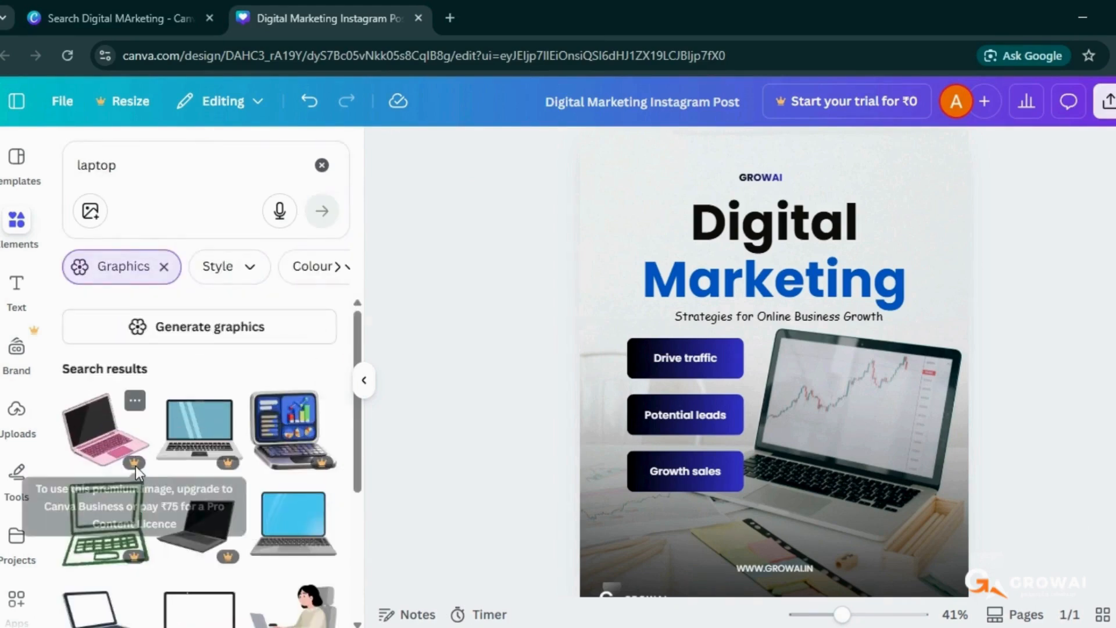
Try the free blue-screen laptop graphic at a reduced size over the poster's laptop photo and delete it again
scroll(135, 469, "down", 10)
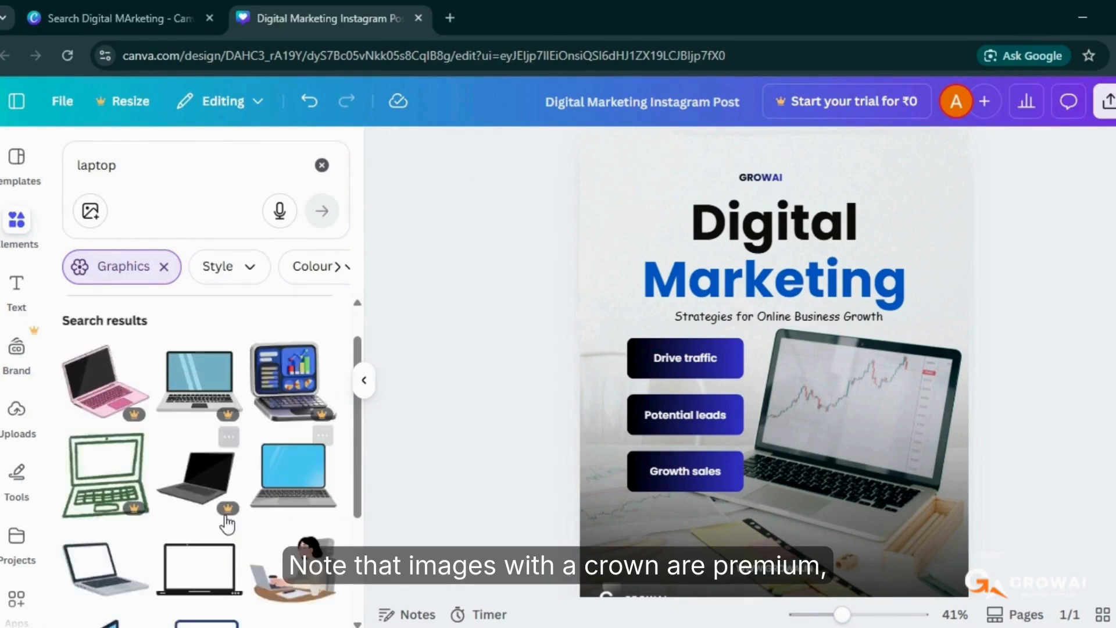
scroll(145, 485, "down", 5)
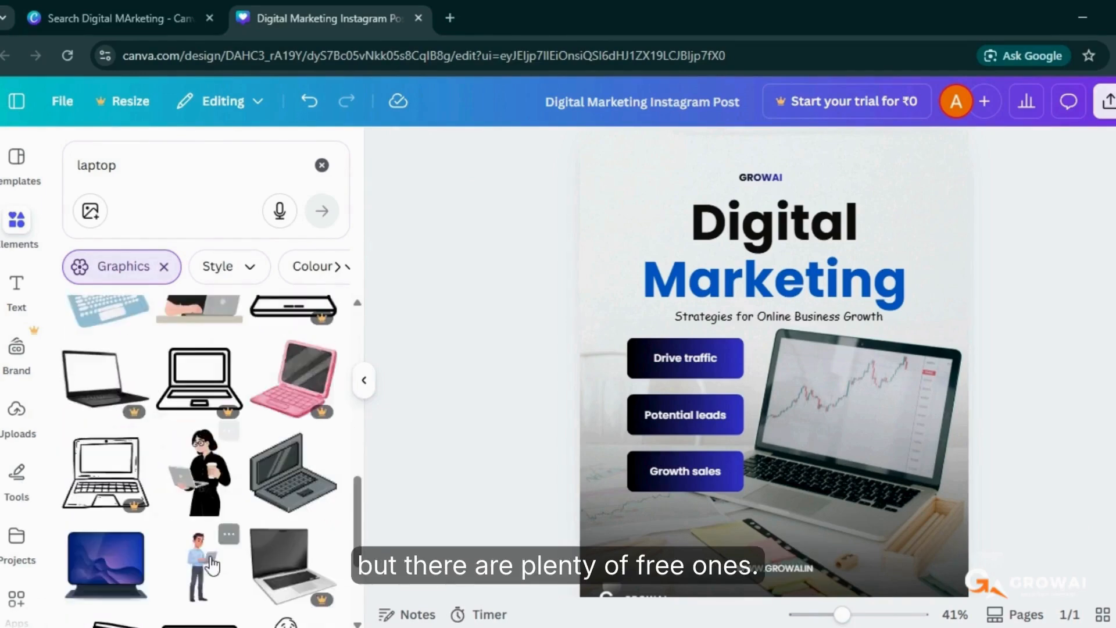
scroll(222, 497, "up", 15)
left_click(293, 517)
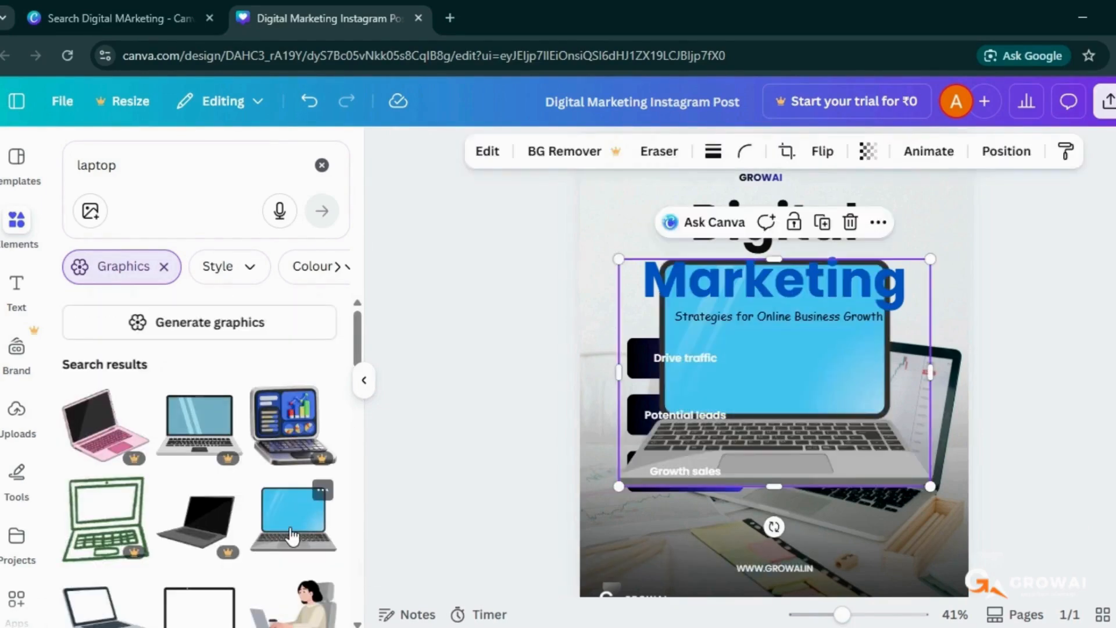
left_click_drag(619, 260, 832, 403)
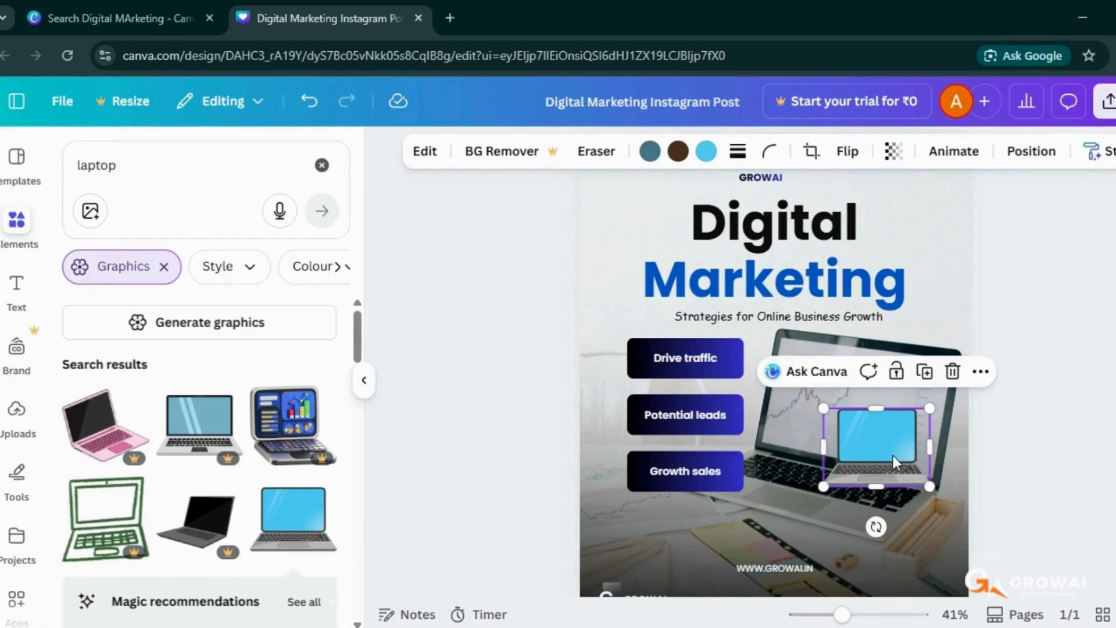
left_click_drag(892, 455, 880, 454)
left_click(945, 369)
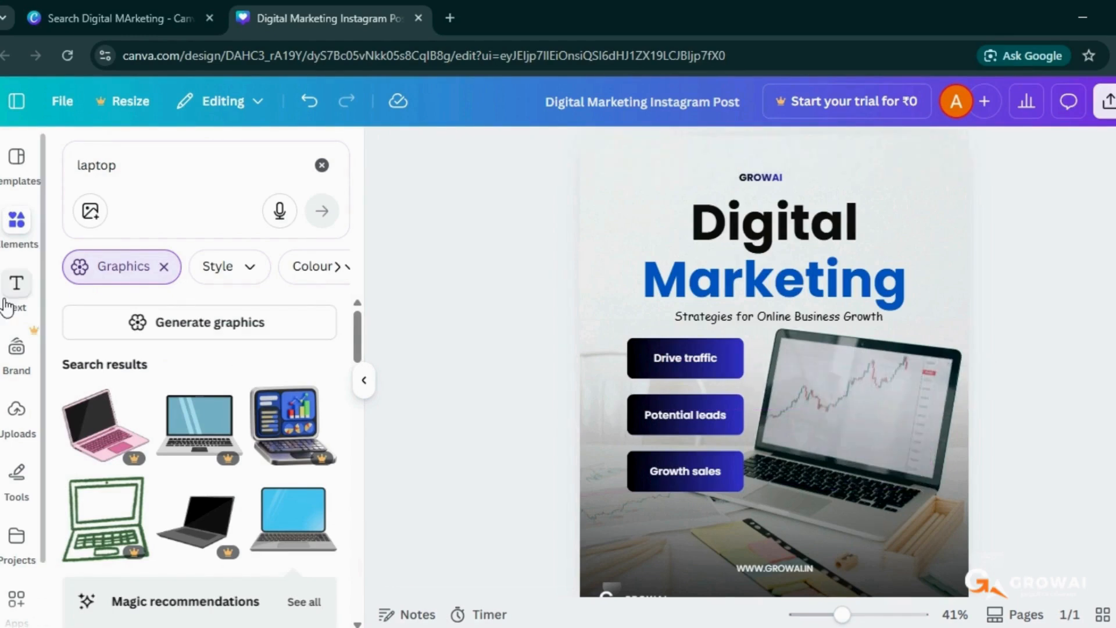
Add a heading text box to the poster and enter "Freelance" as its text
left_click(23, 271)
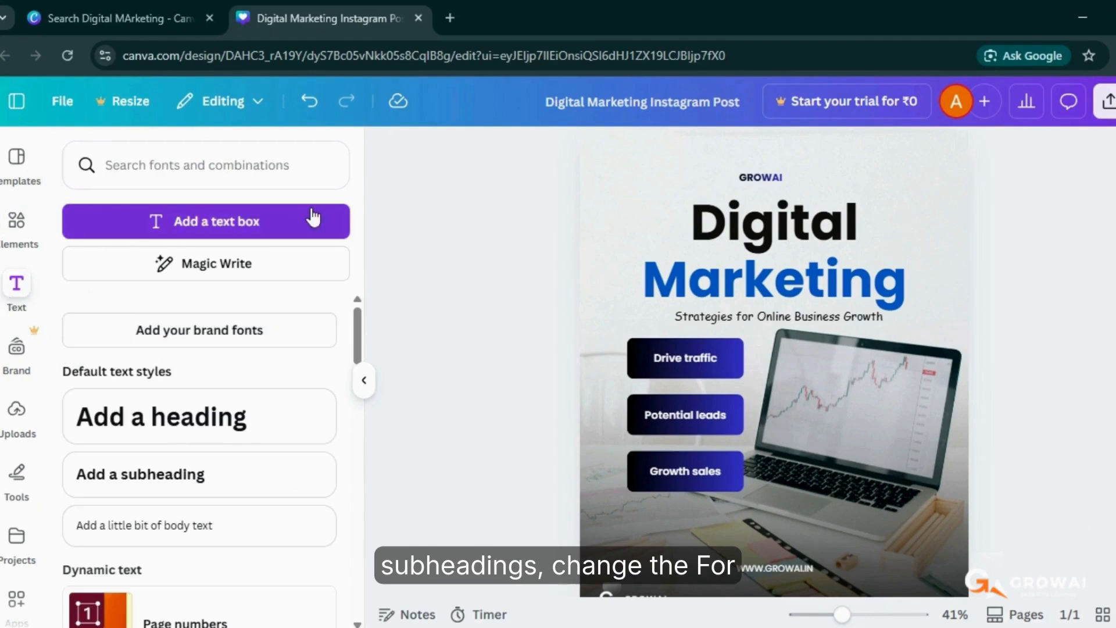
left_click(171, 417)
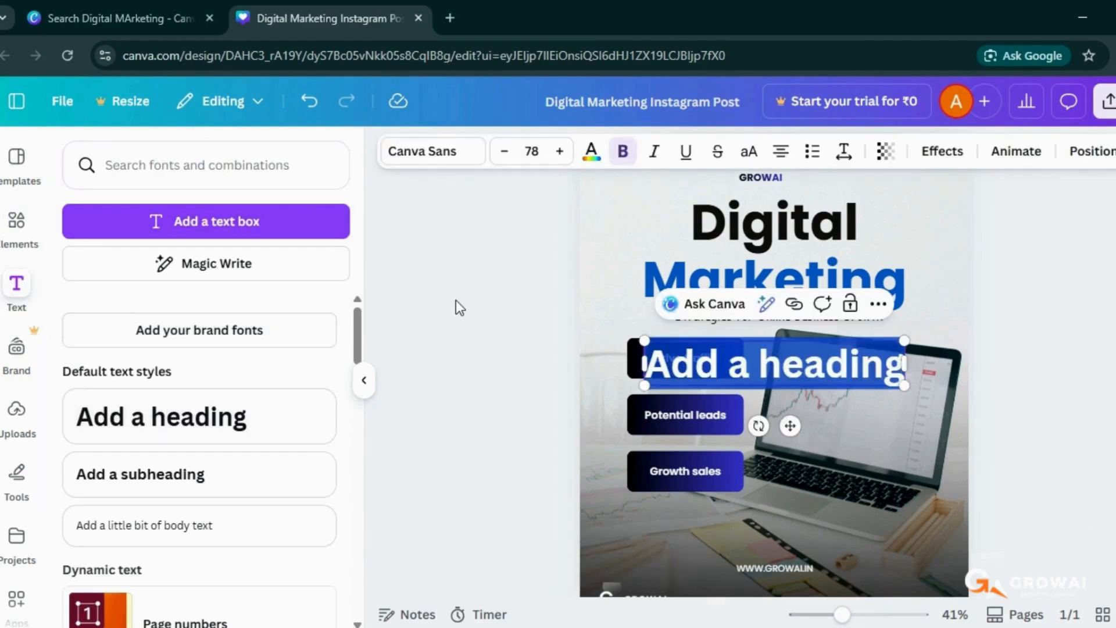
type("fREE")
key("BackSpace")
key("BackSpace")
key("BackSpace")
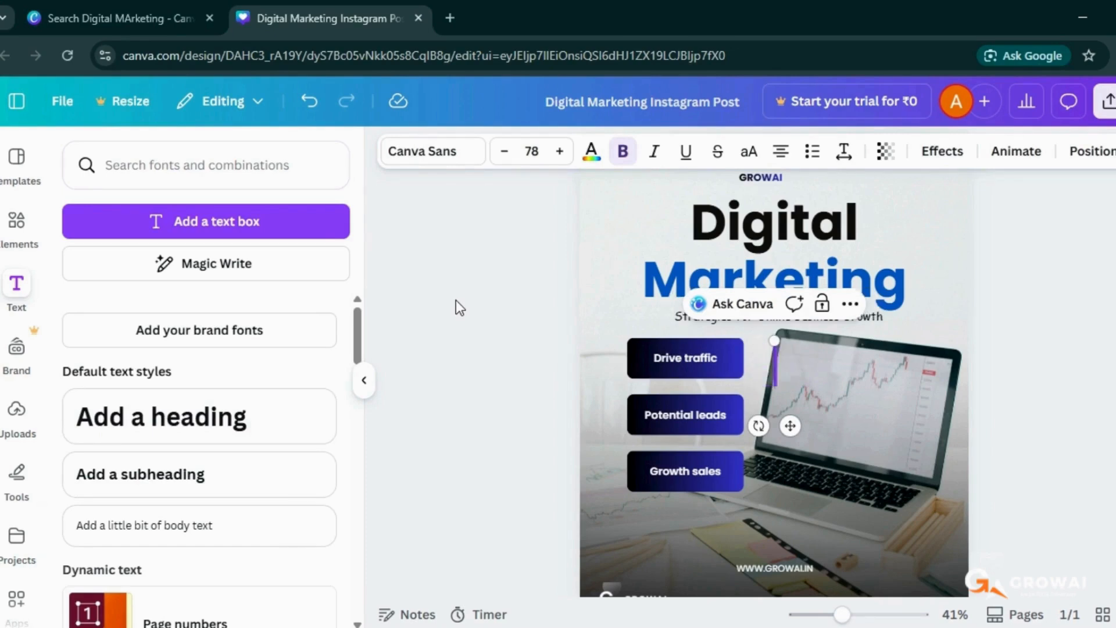
key("BackSpace")
type("Freelance")
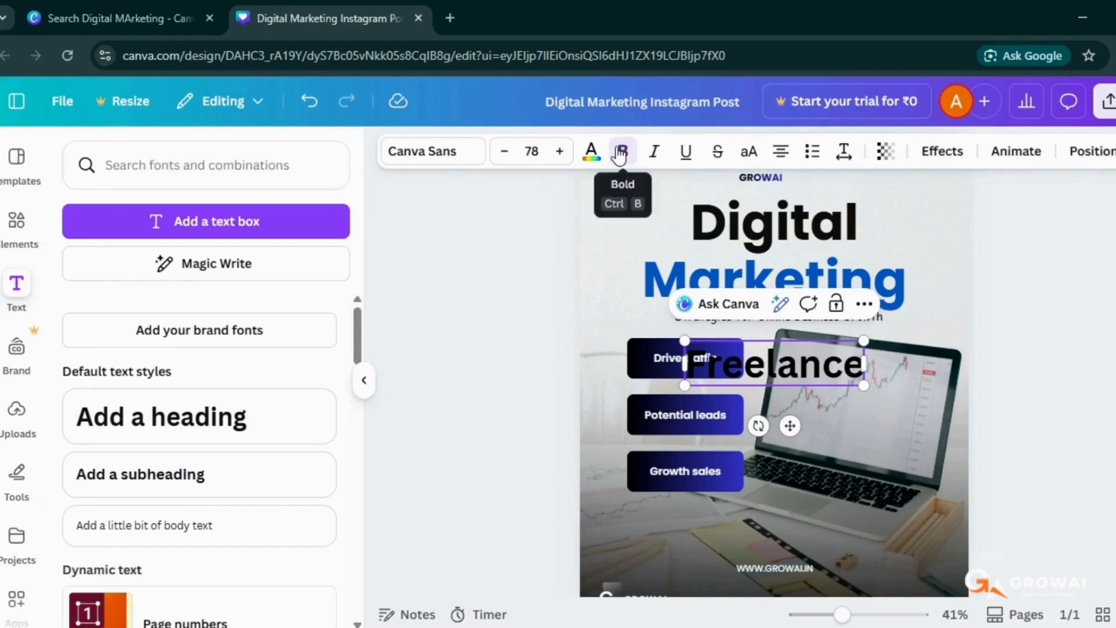
Apply the black-to-blue document gradient to the Freelance heading and look through the default gradient colours
left_click(591, 152)
left_click(283, 299)
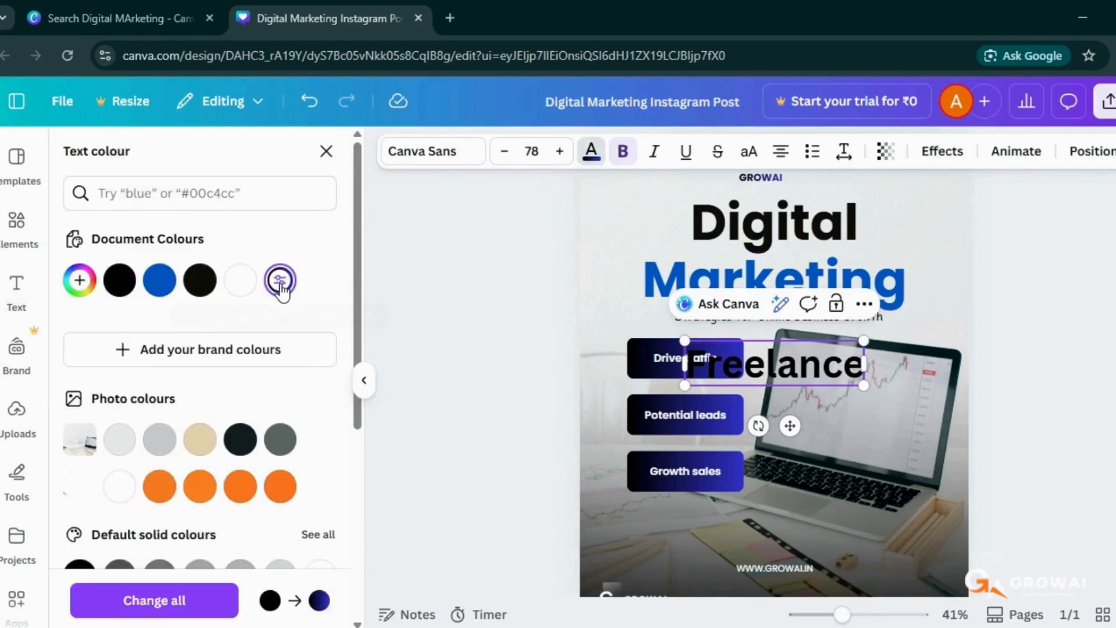
scroll(160, 498, "down", 4)
scroll(116, 448, "down", 2)
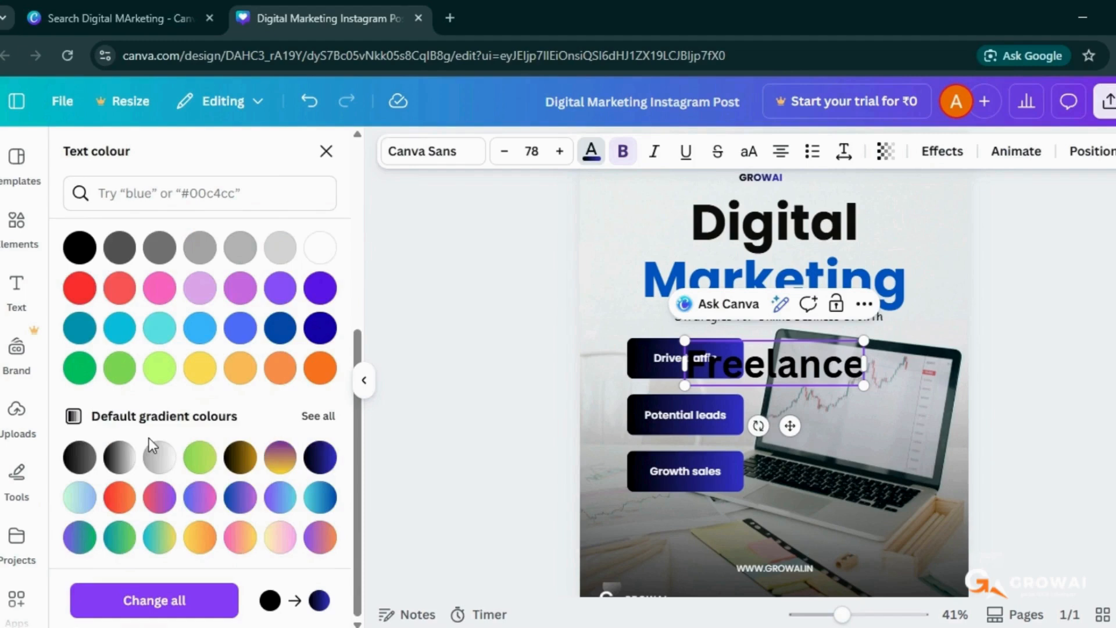
Try Noto Serif Ethiopic Condensed and Fredoka on the Freelance heading, settle on the Horizon font and shrink the text to size 52.2
left_click(433, 154)
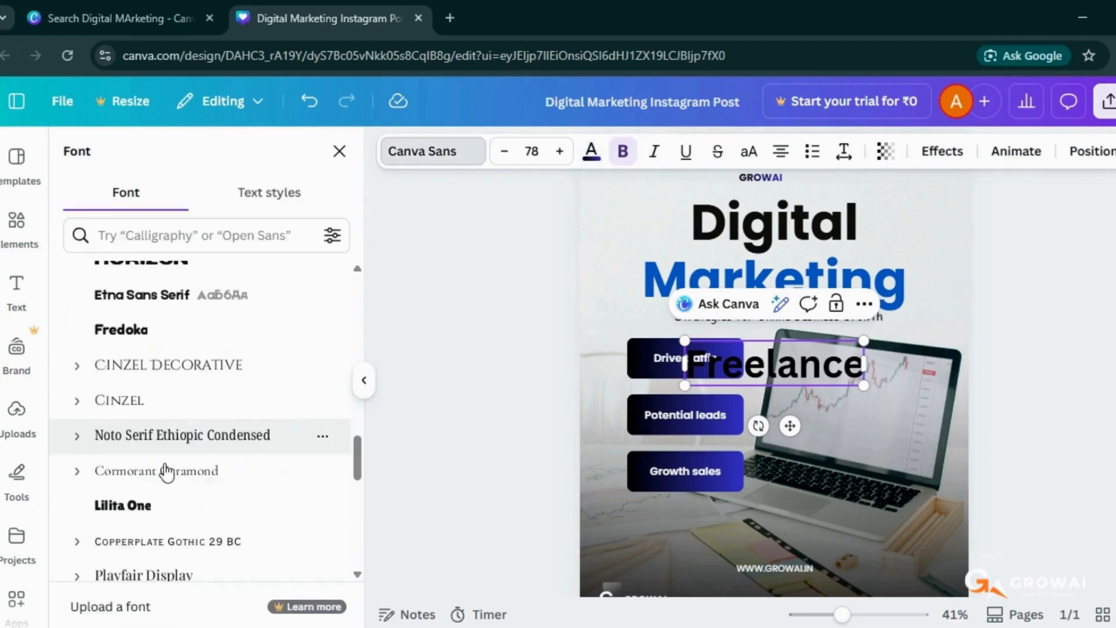
left_click(213, 440)
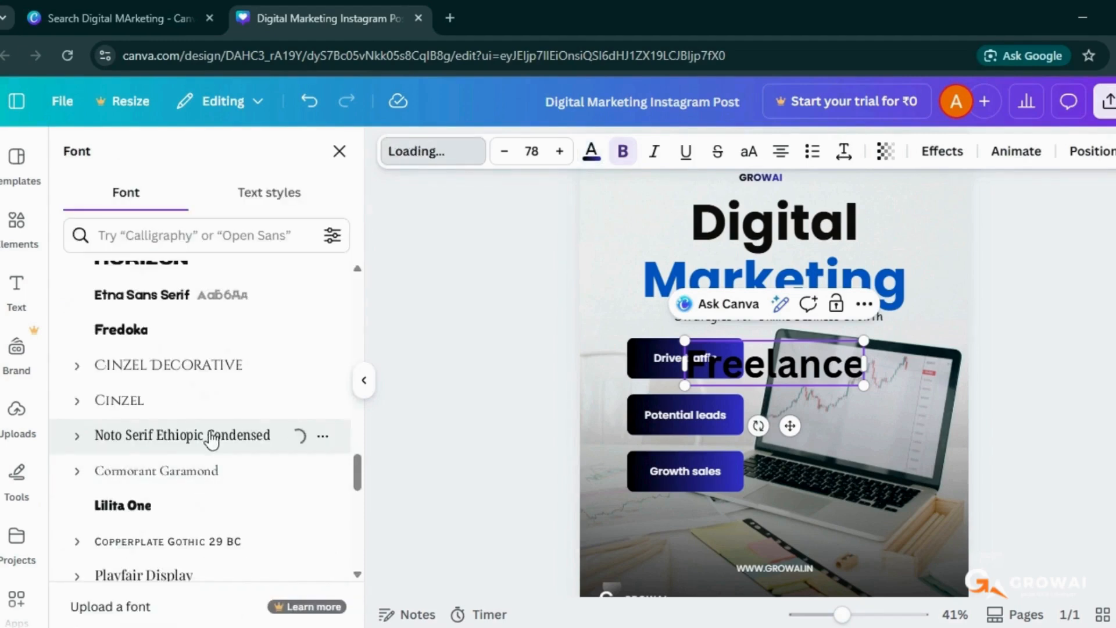
left_click(140, 330)
scroll(231, 395, "up", 3)
left_click(231, 433)
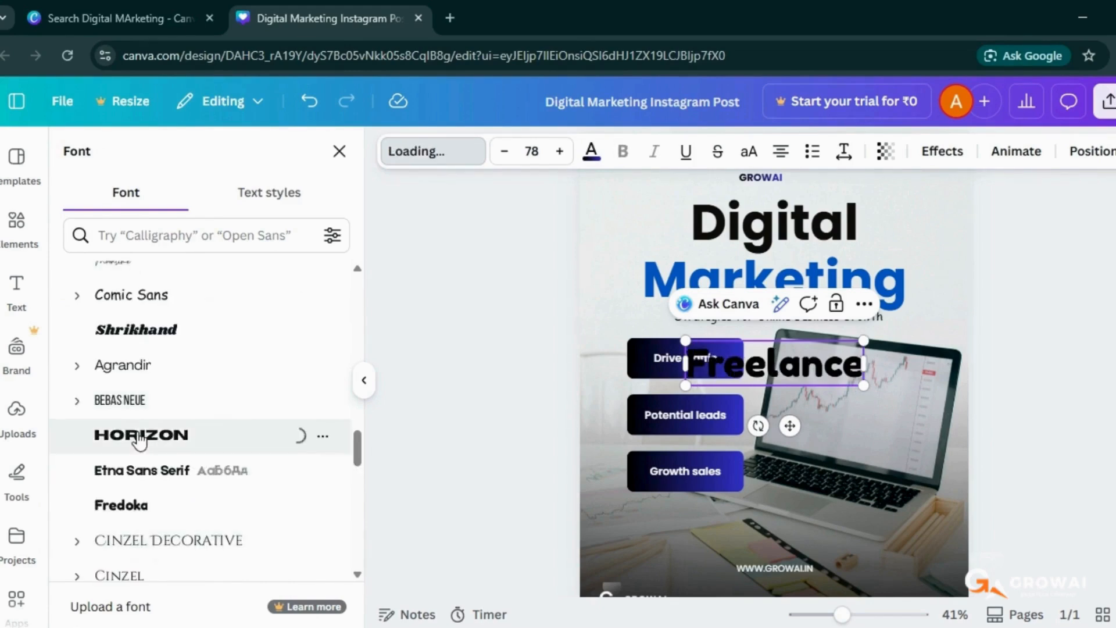
scroll(199, 406, "up", 2)
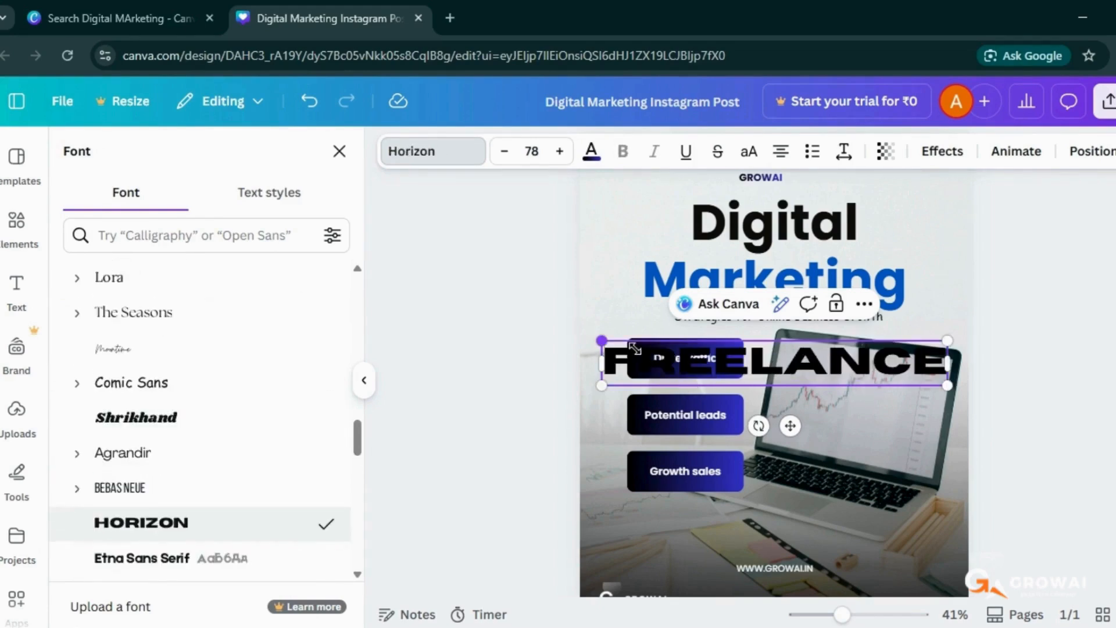
left_click_drag(602, 340, 716, 355)
Recolour the whole FREELANCE heading with the dark navy blue from the default solid colours
left_click(592, 151)
scroll(267, 515, "down", 5)
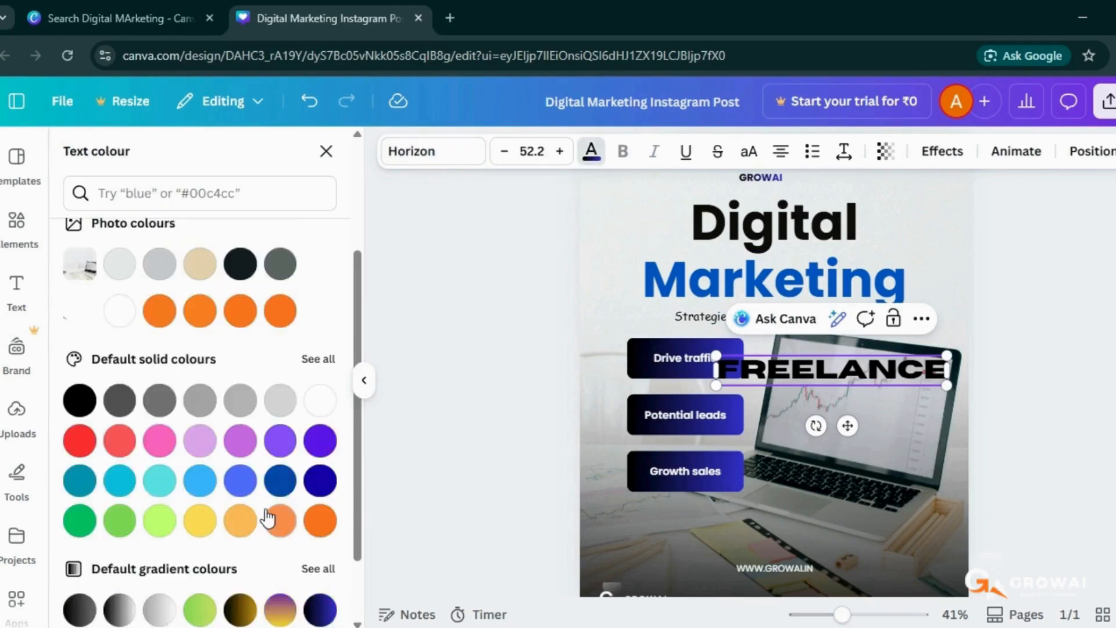
scroll(238, 473, "up", 2)
left_click(320, 478)
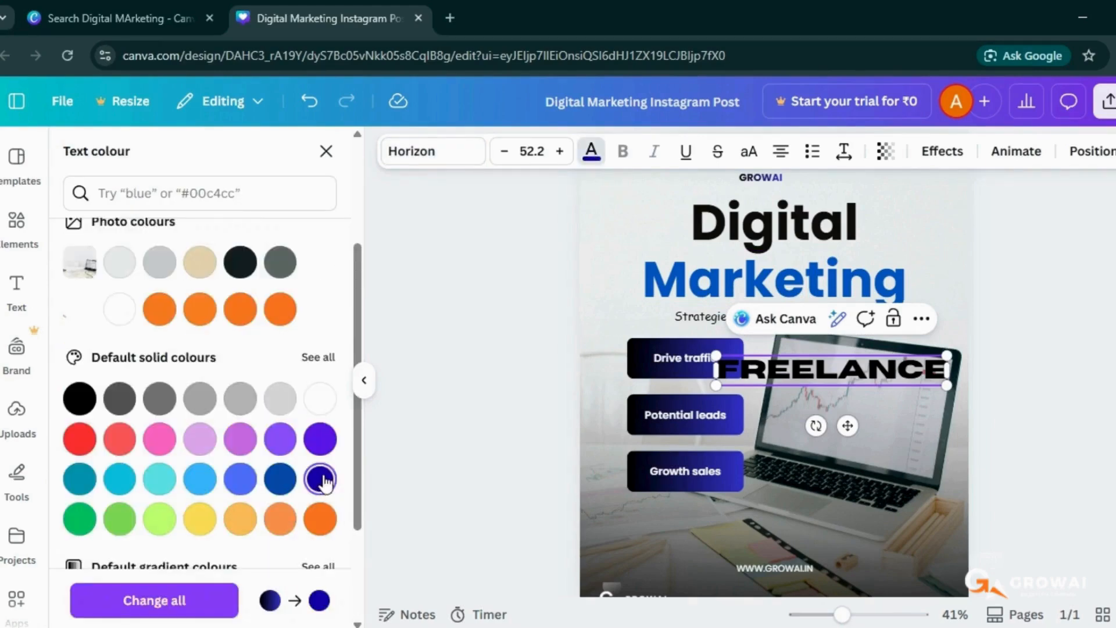
left_click(626, 292)
left_click(756, 370)
left_click(591, 151)
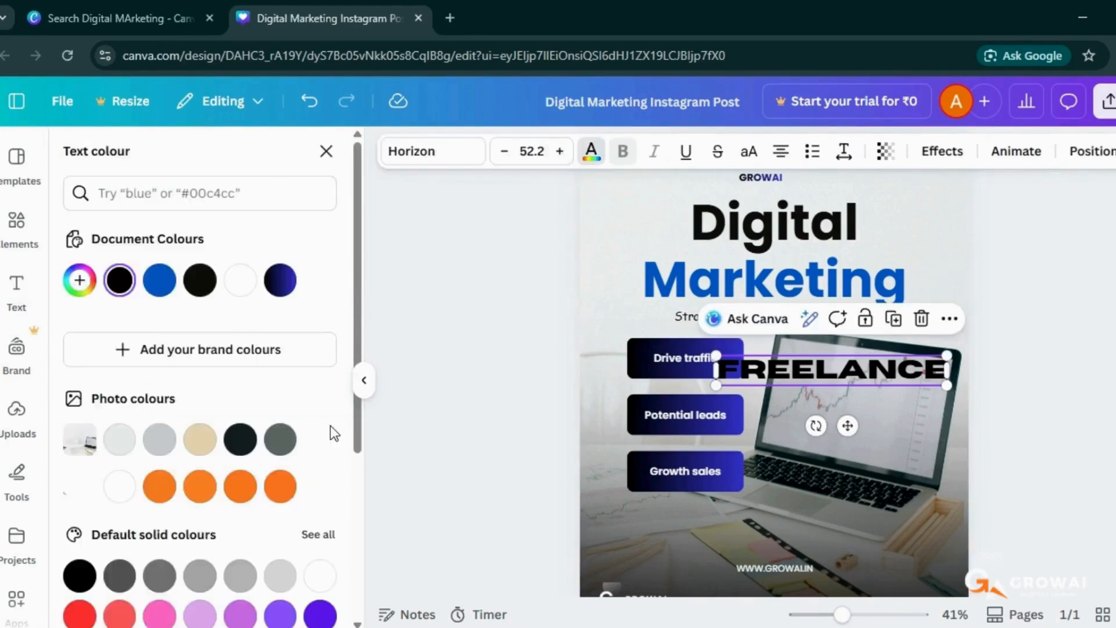
scroll(187, 305, "down", 3)
left_click(321, 481)
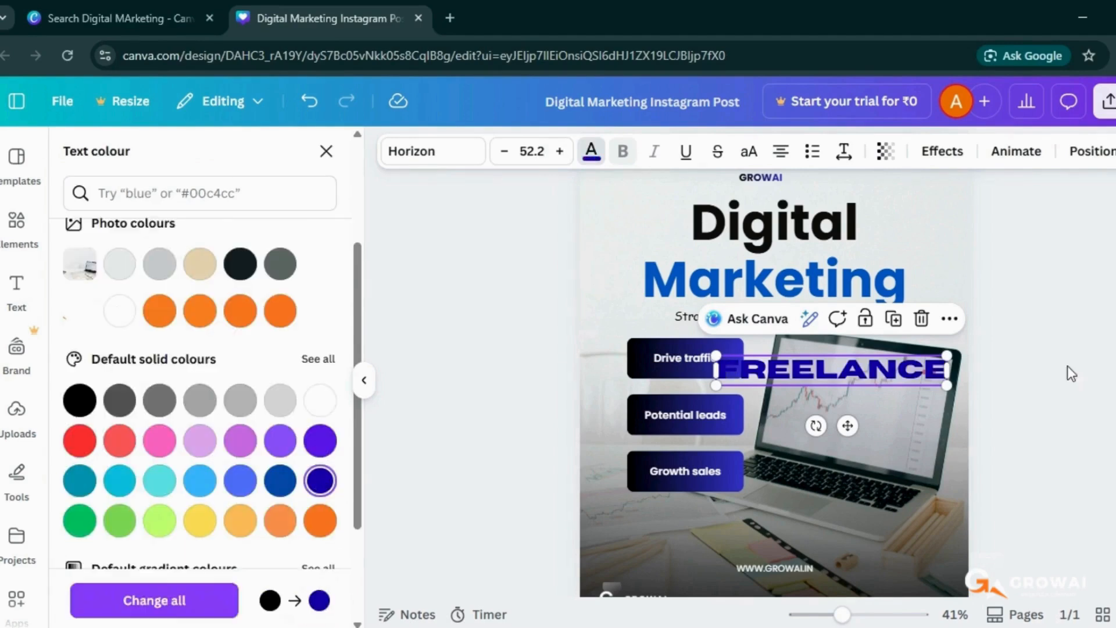
Place the FREELANCE heading centred directly above the Digital title and move the small GROWAI text down to the start of the Marketing title
scroll(1066, 364, "up", 2)
left_click_drag(846, 449, 661, 294)
left_click(757, 257)
left_click_drag(780, 295, 778, 265)
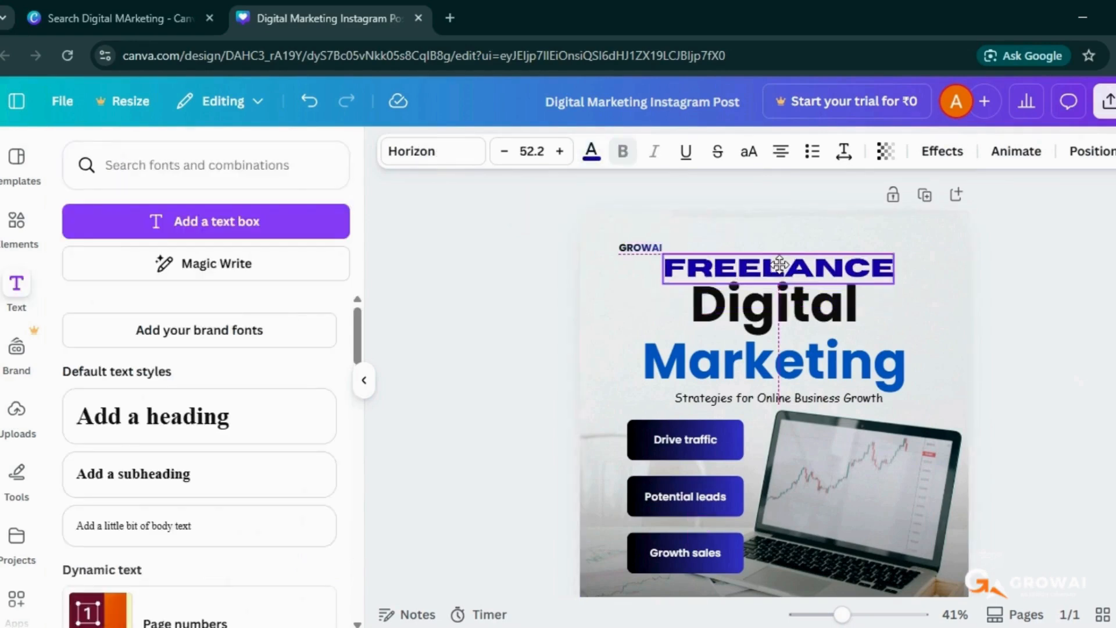
left_click(1073, 326)
left_click_drag(640, 256, 662, 336)
left_click(1082, 319)
scroll(1082, 319, "down", 2)
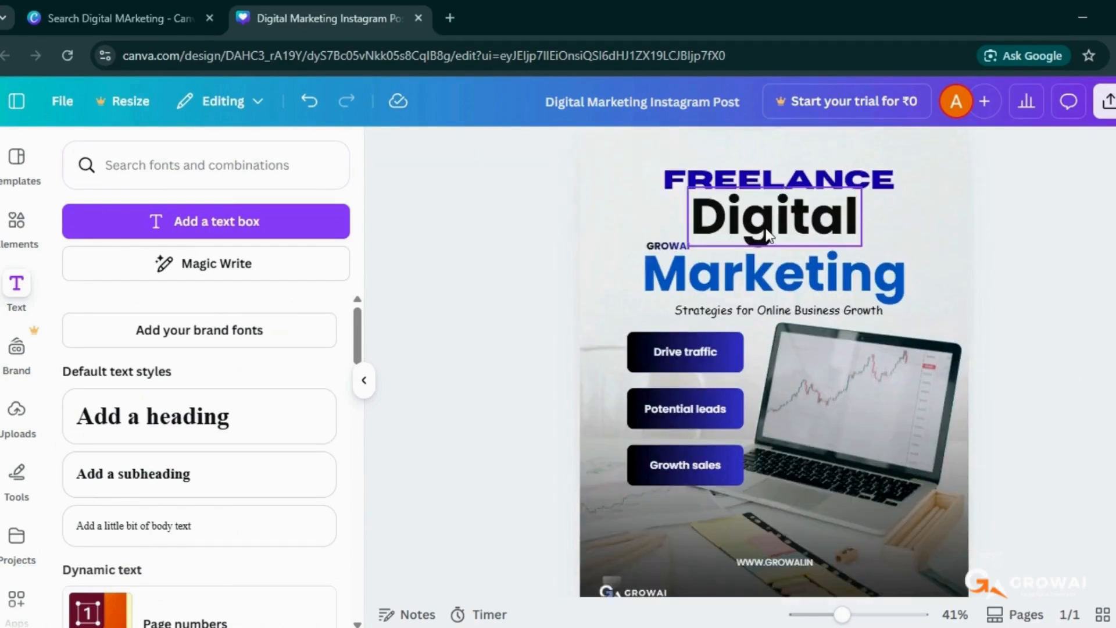
Reduce the FREELANCE heading's font size to 42 and deselect it
left_click(768, 235)
left_click(1053, 281)
left_click(889, 183)
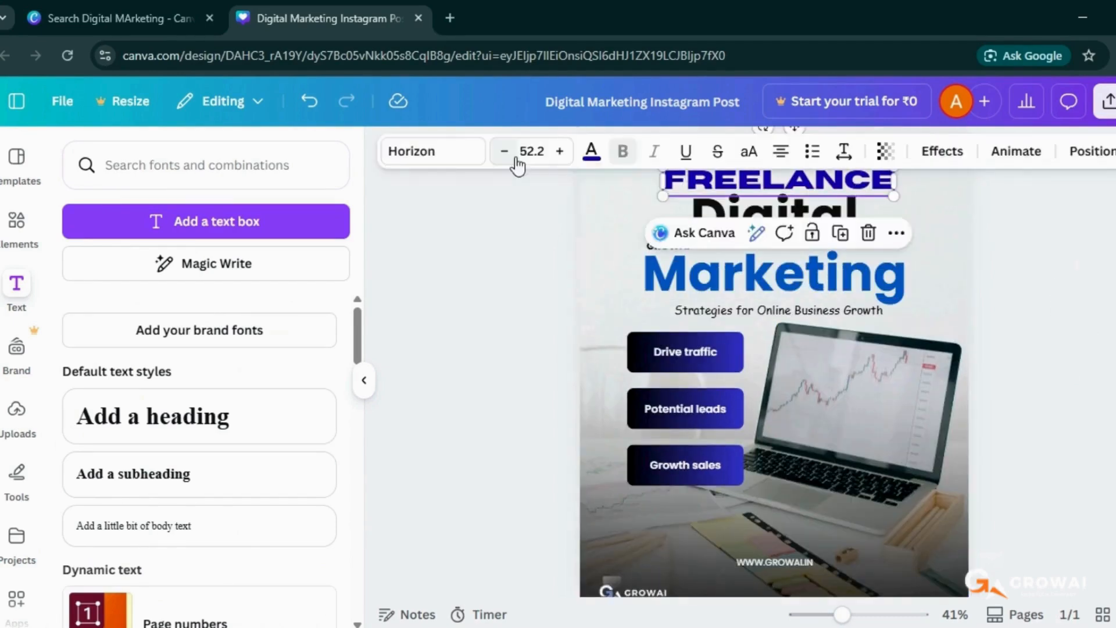
left_click(517, 160)
scroll(541, 395, "down", 3)
left_click(514, 452)
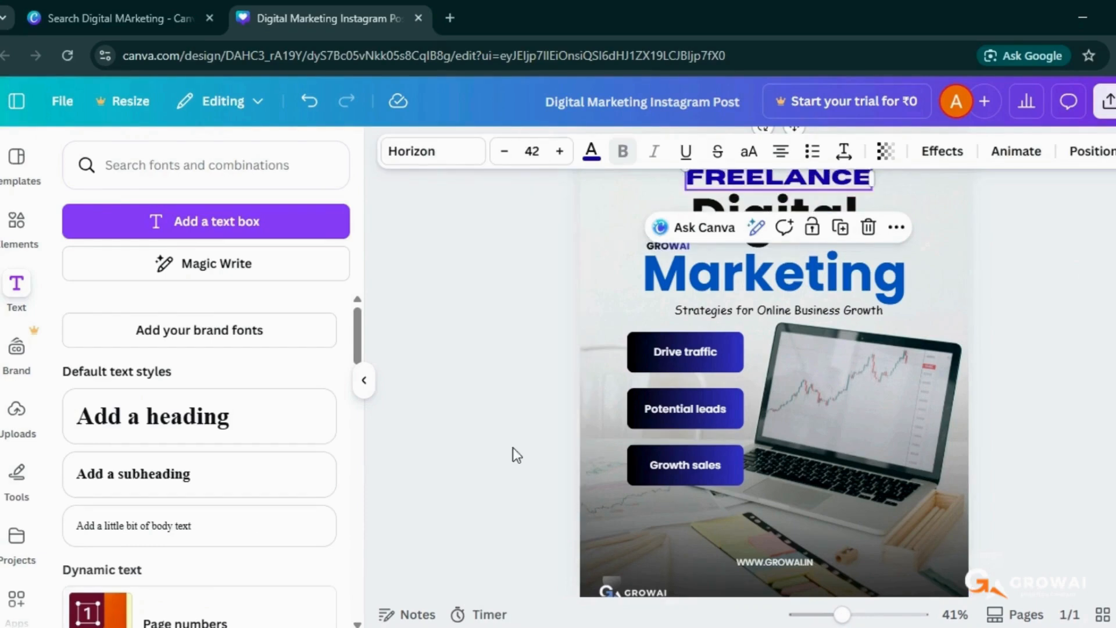
left_click(1047, 329)
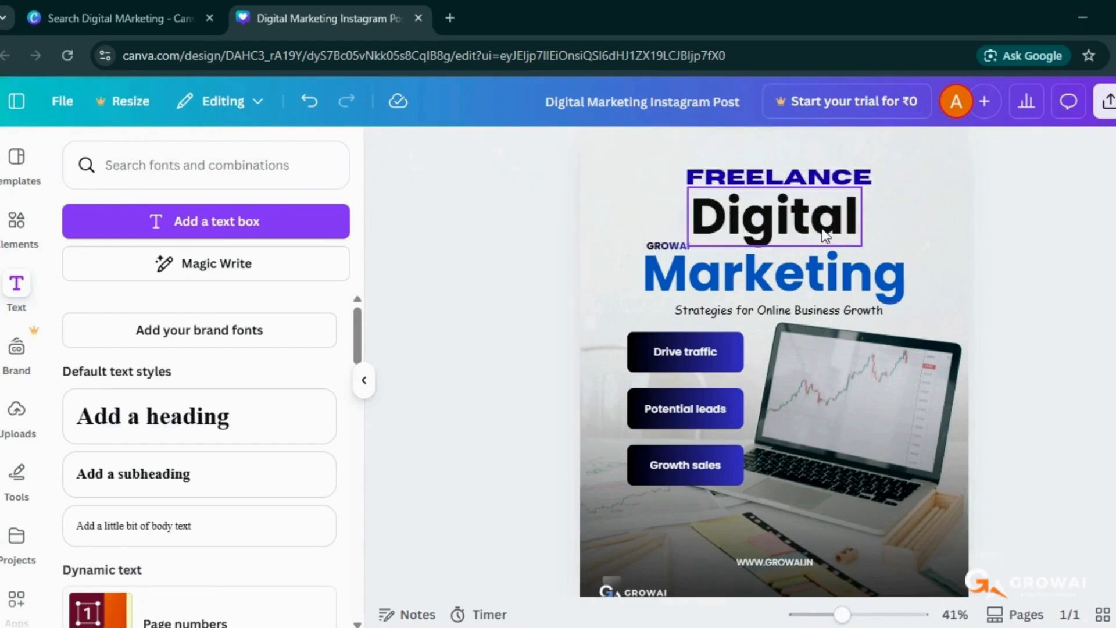
Send the Marketing title to the back layer so the overlapping GROWAI text can be selected
scroll(825, 235, "up", 2)
left_click(670, 333)
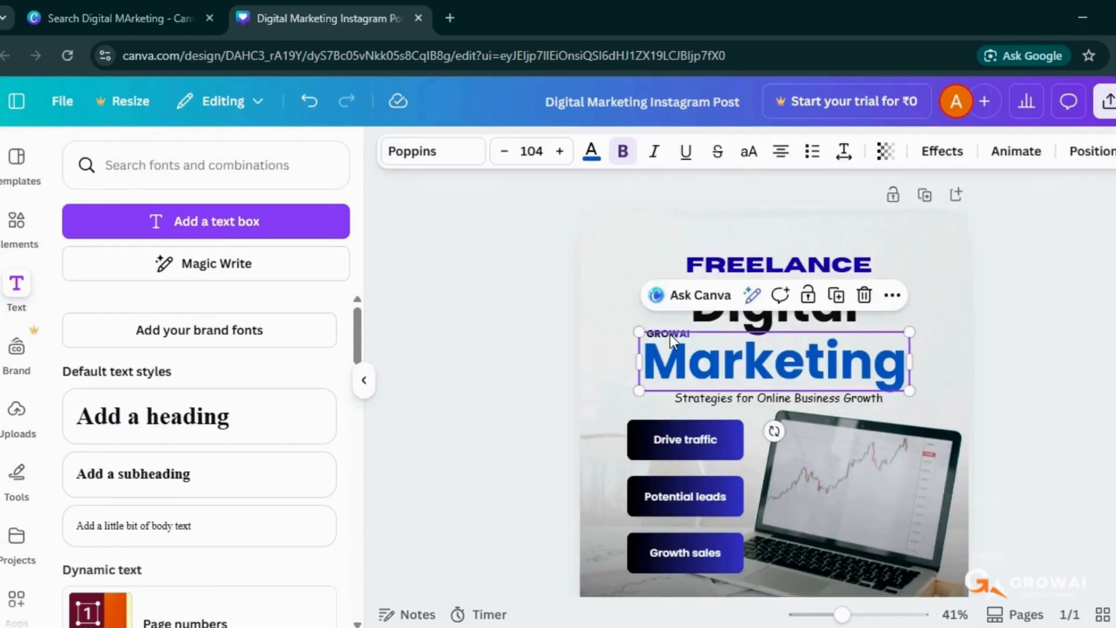
right_click(669, 333)
mouse_move(756, 327)
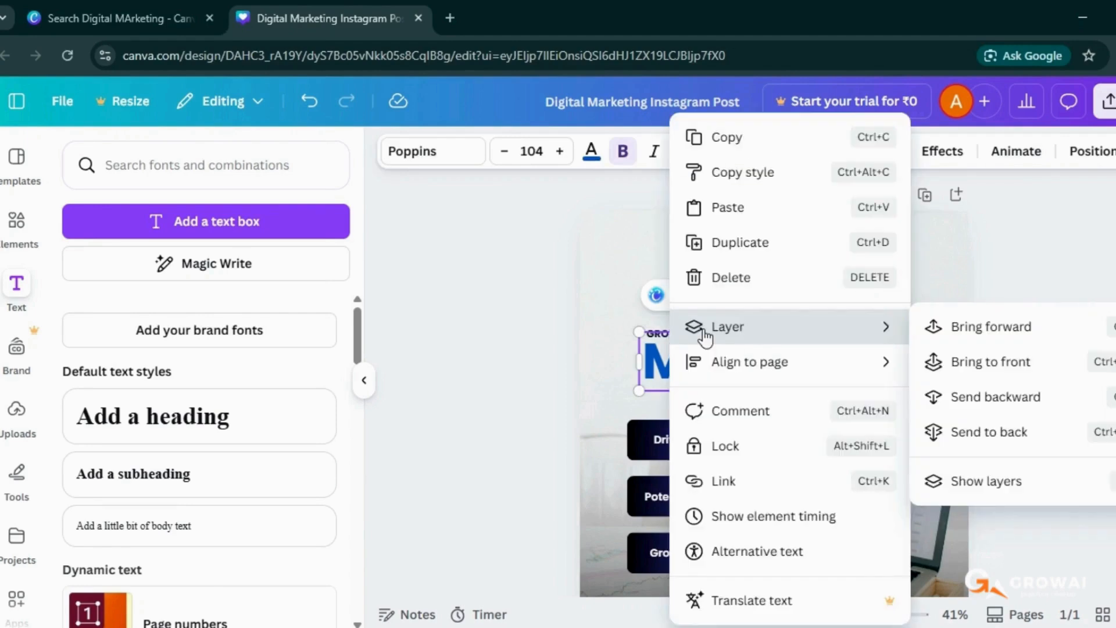
left_click(1011, 430)
right_click(662, 337)
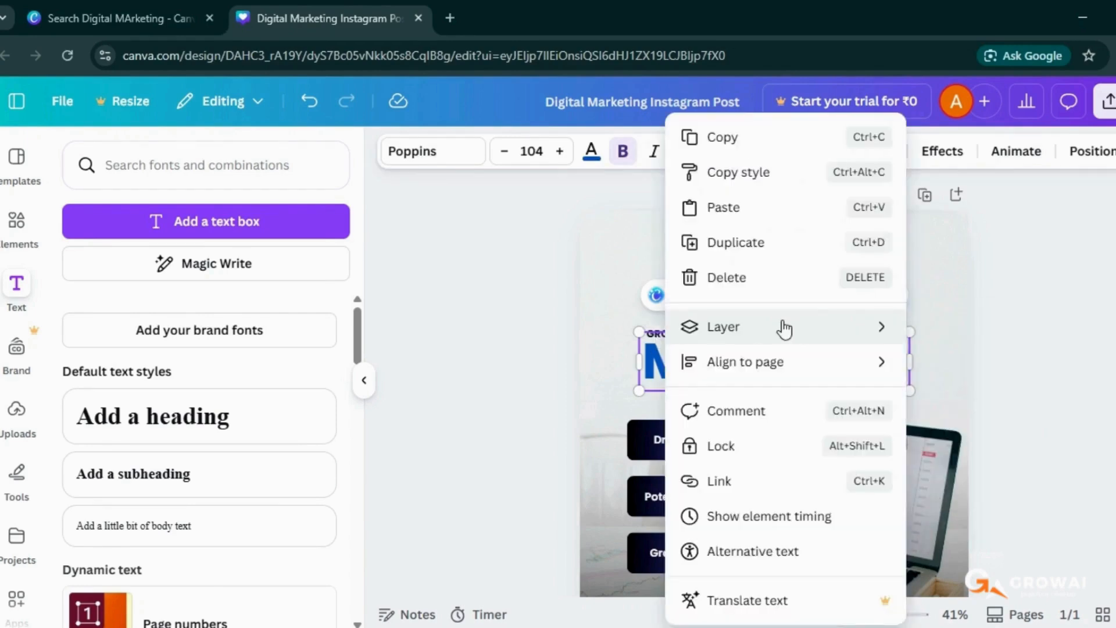
mouse_move(785, 326)
left_click(972, 430)
Move the small GROWAI text to the poster's upper-left corner beside the FREELANCE heading and deselect it
left_click(668, 343)
left_click(633, 296)
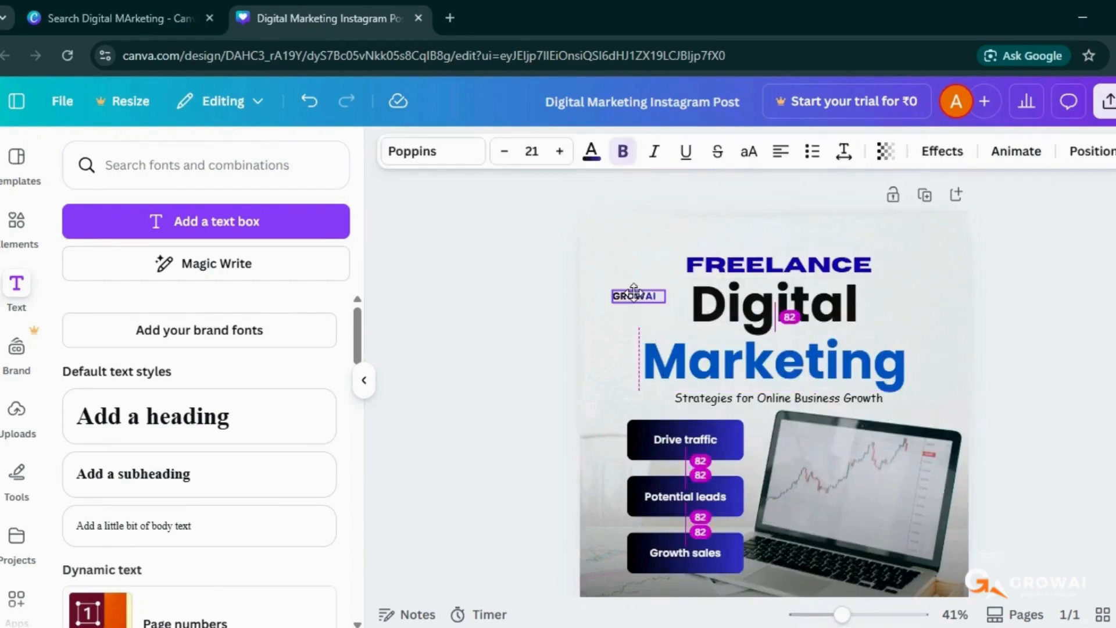
left_click_drag(633, 291, 641, 251)
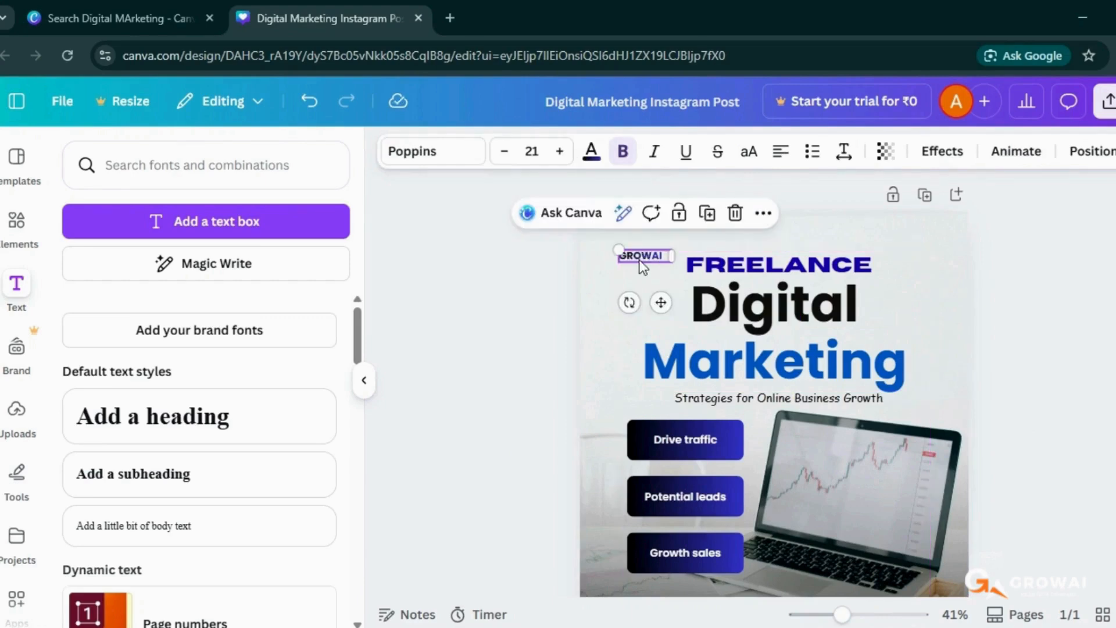
left_click(1053, 370)
scroll(1058, 367, "down", 3)
scroll(1059, 367, "up", 2)
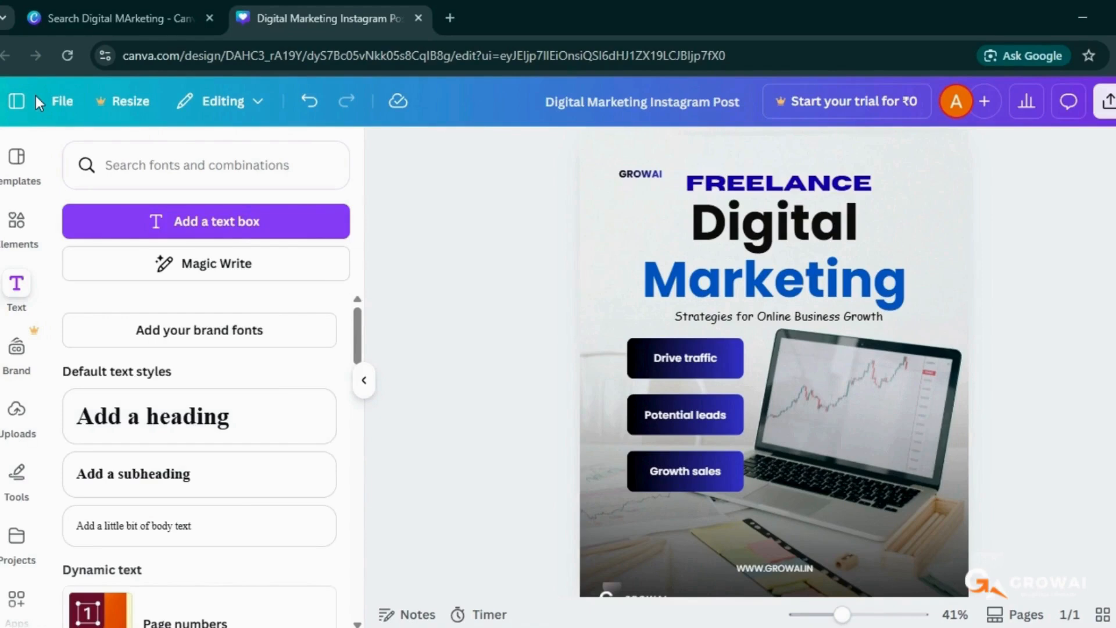
Show the page margins and nudge the GROWAI text into alignment with their upper-left corner
left_click(50, 102)
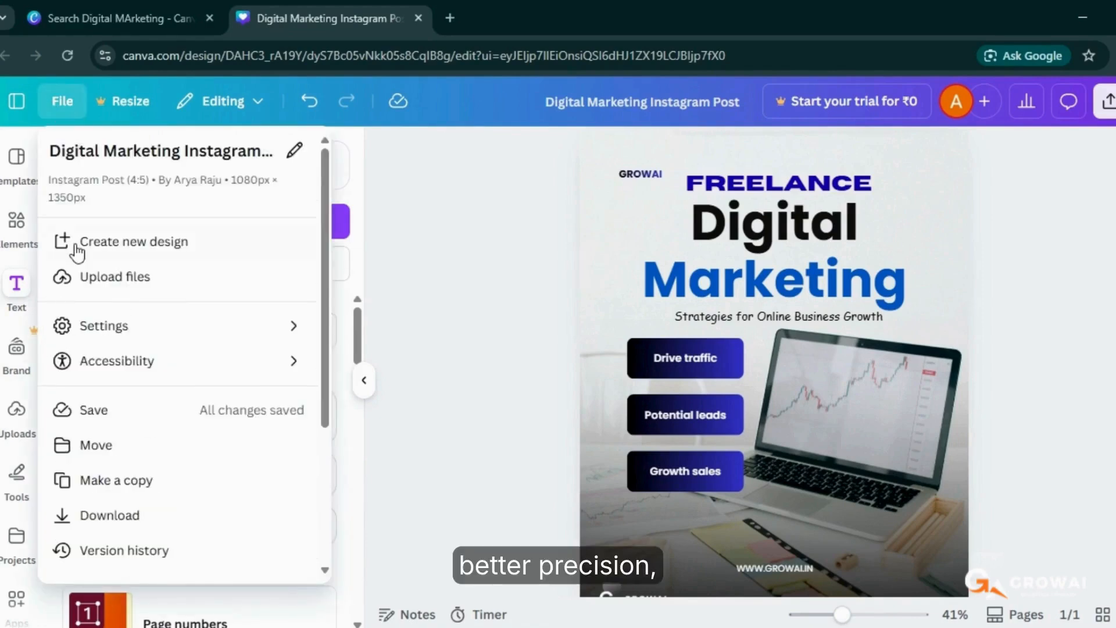
left_click(149, 327)
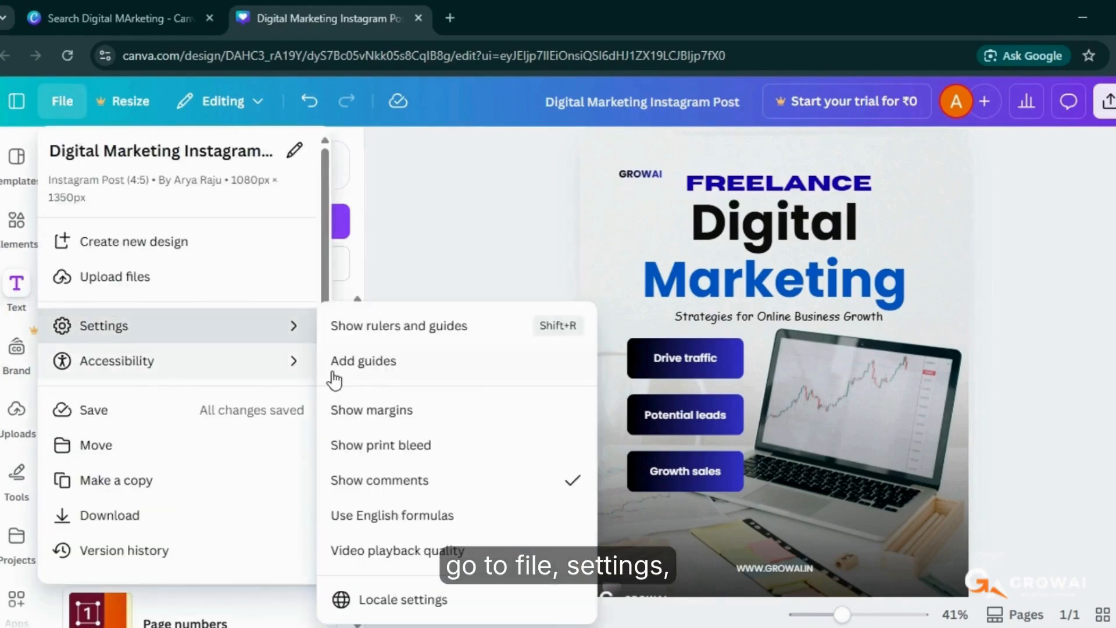
left_click(407, 410)
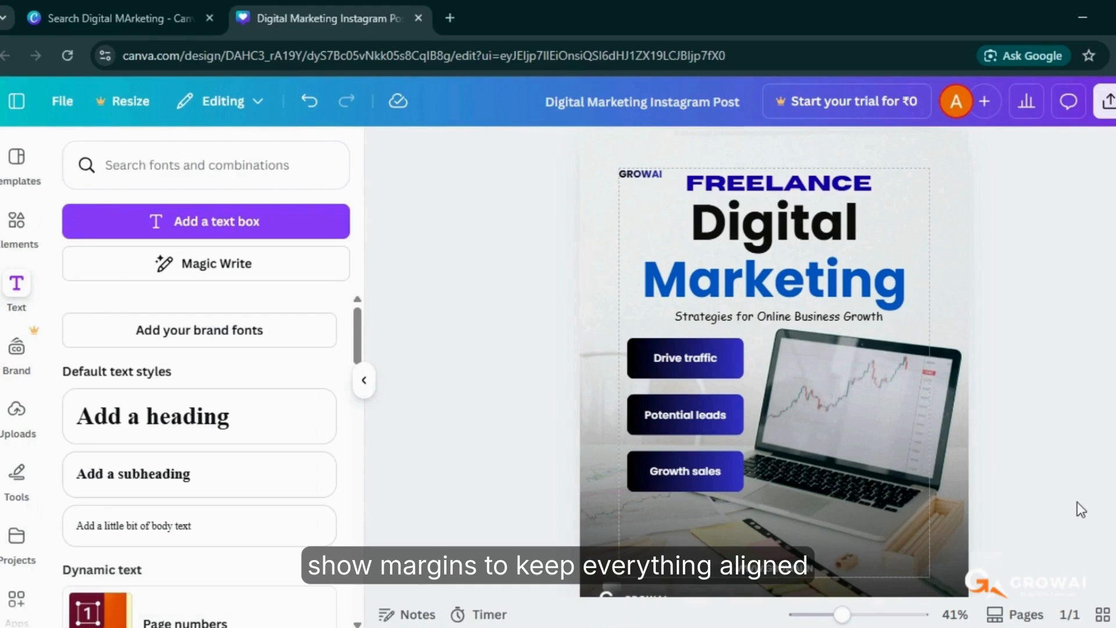
scroll(919, 488, "down", 2)
scroll(616, 478, "up", 2)
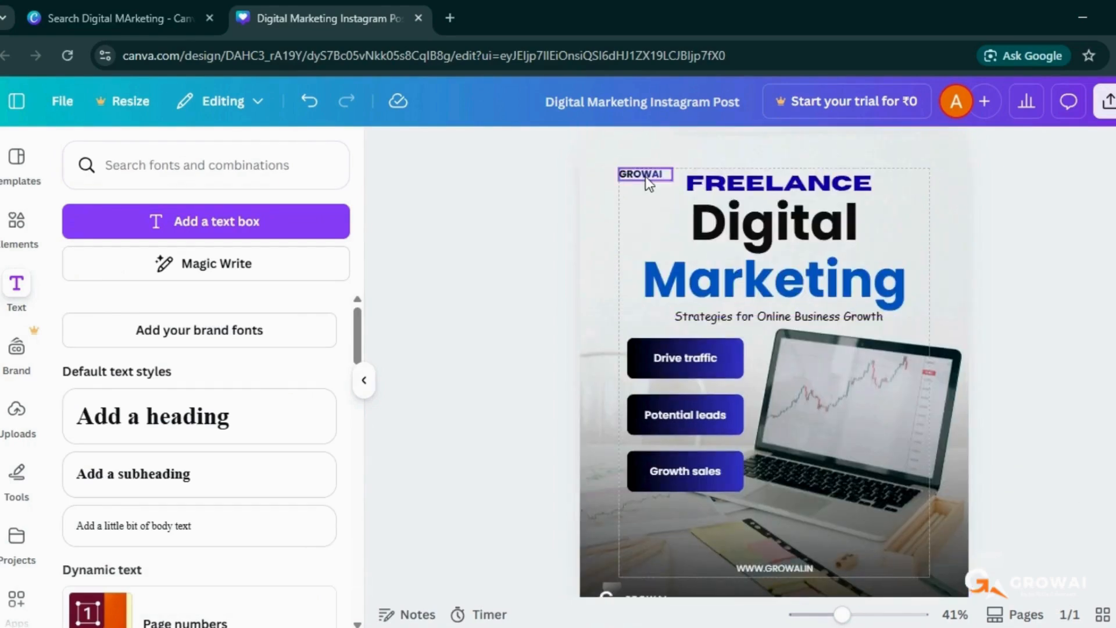
mouse_move(645, 176)
left_mouse_down()
mouse_move(611, 180)
mouse_move(645, 179)
left_mouse_up()
scroll(1041, 249, "up", 2)
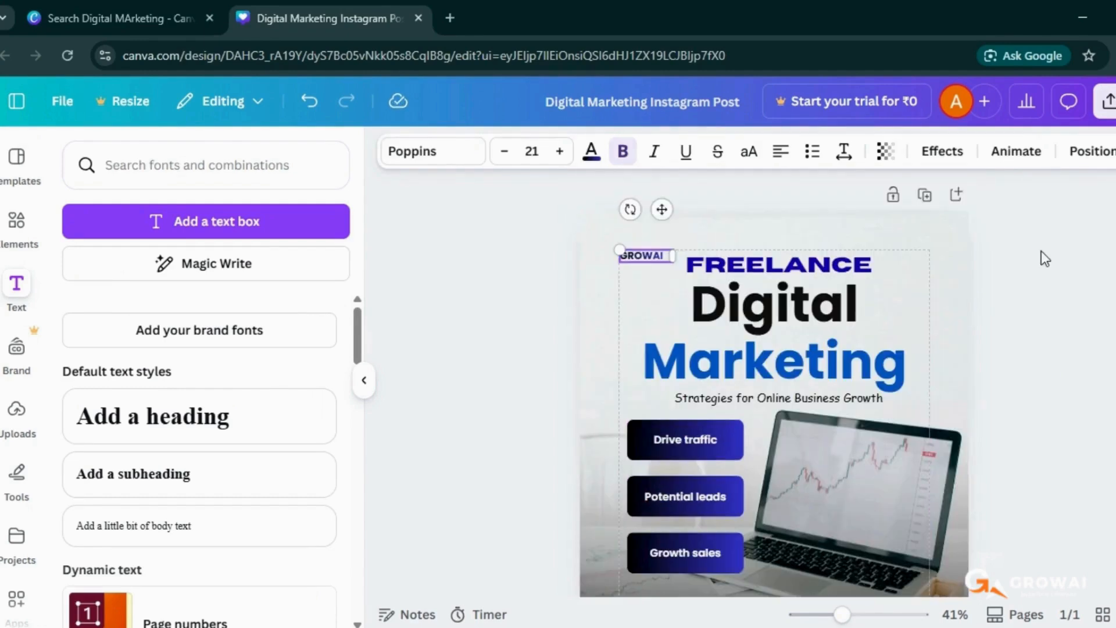
Search the elements for "Frames" and add the rounded square frame to the poster
left_click(1033, 337)
scroll(1019, 386, "down", 2)
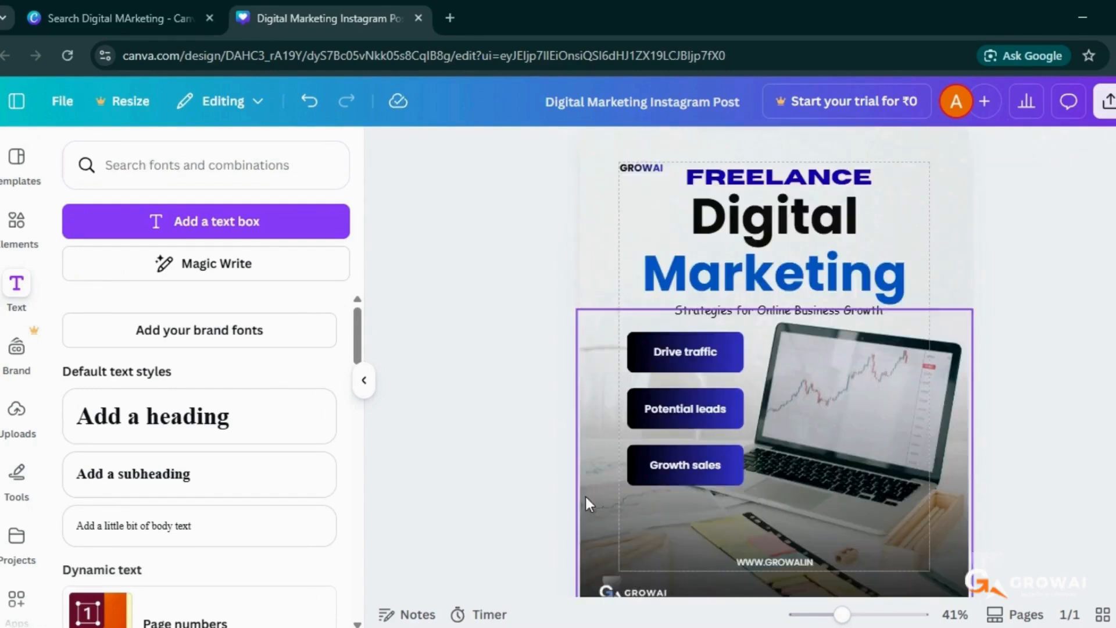
scroll(1067, 357, "up", 1)
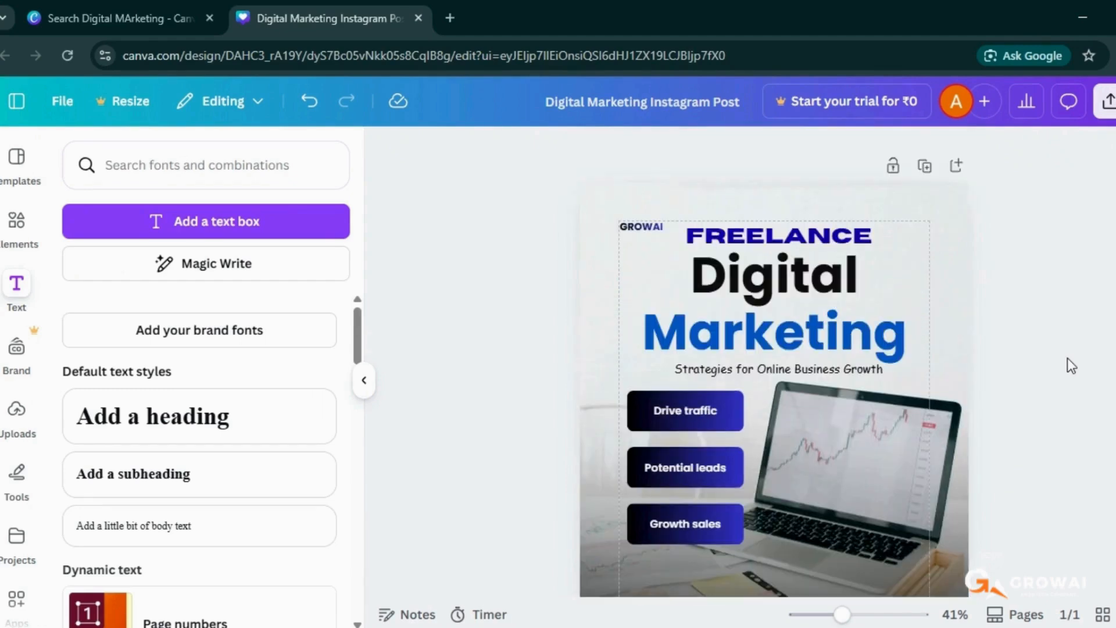
scroll(1067, 358, "down", 1)
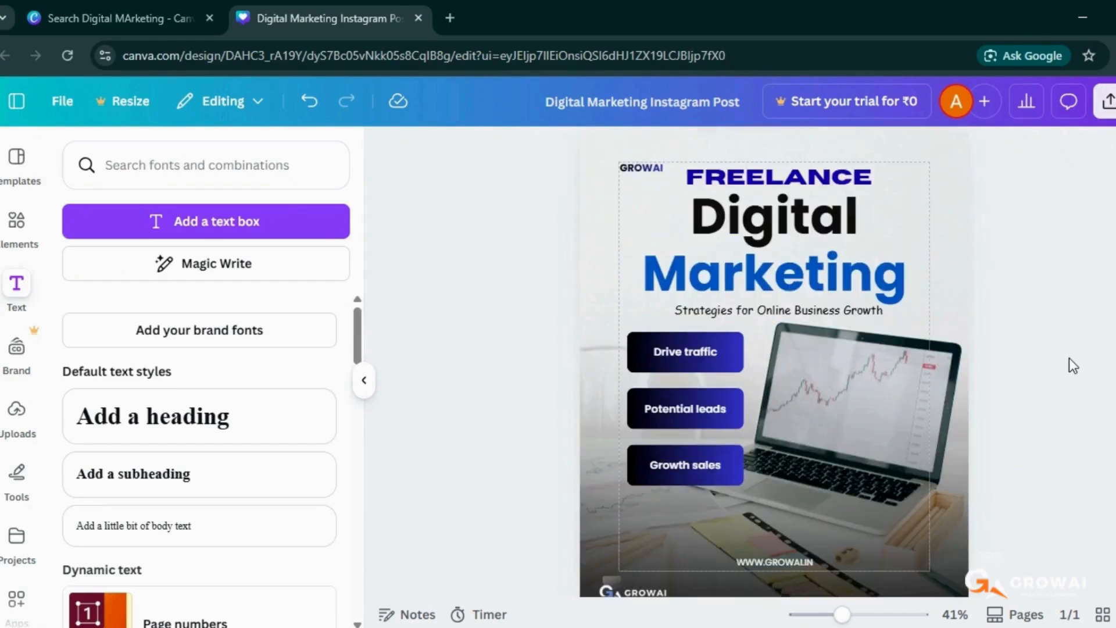
left_click(17, 219)
left_click(319, 164)
left_click(220, 158)
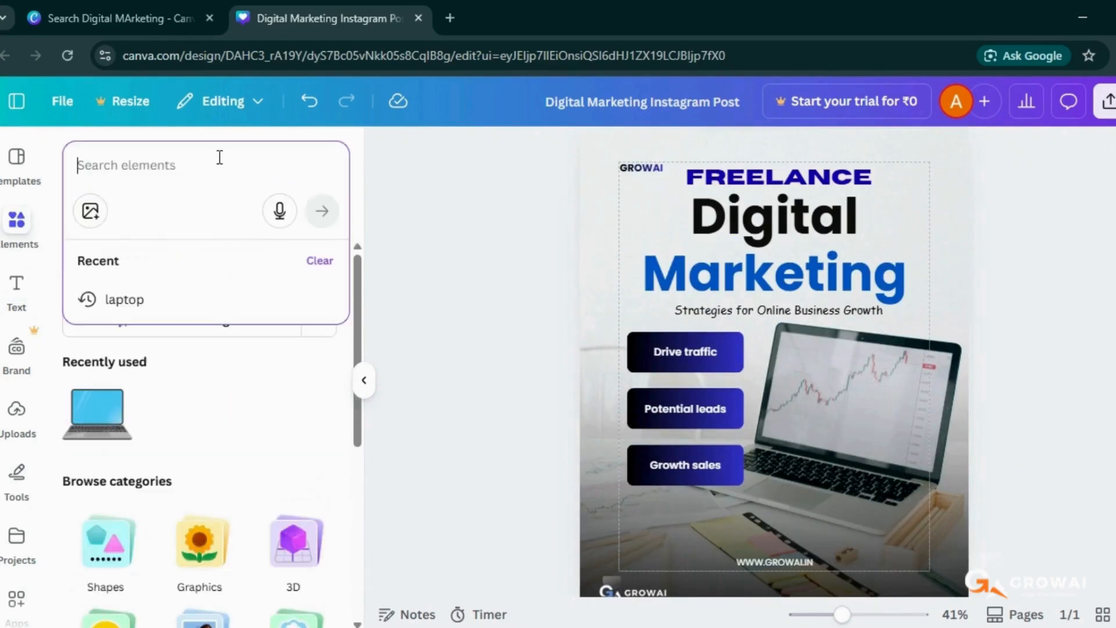
type("Frames")
key("Return")
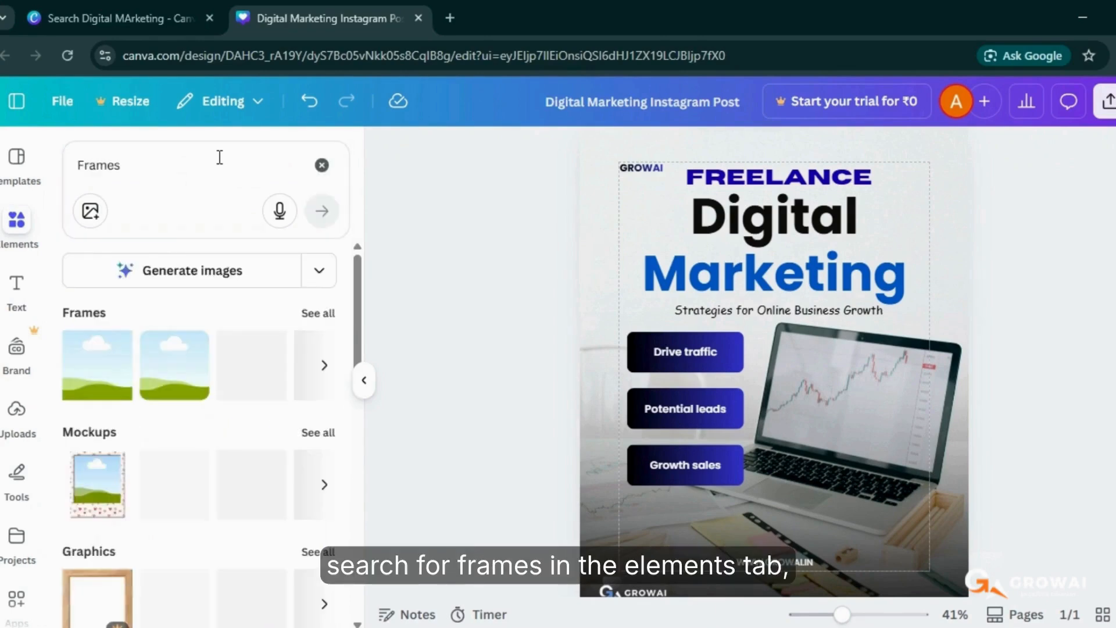
left_click(191, 435)
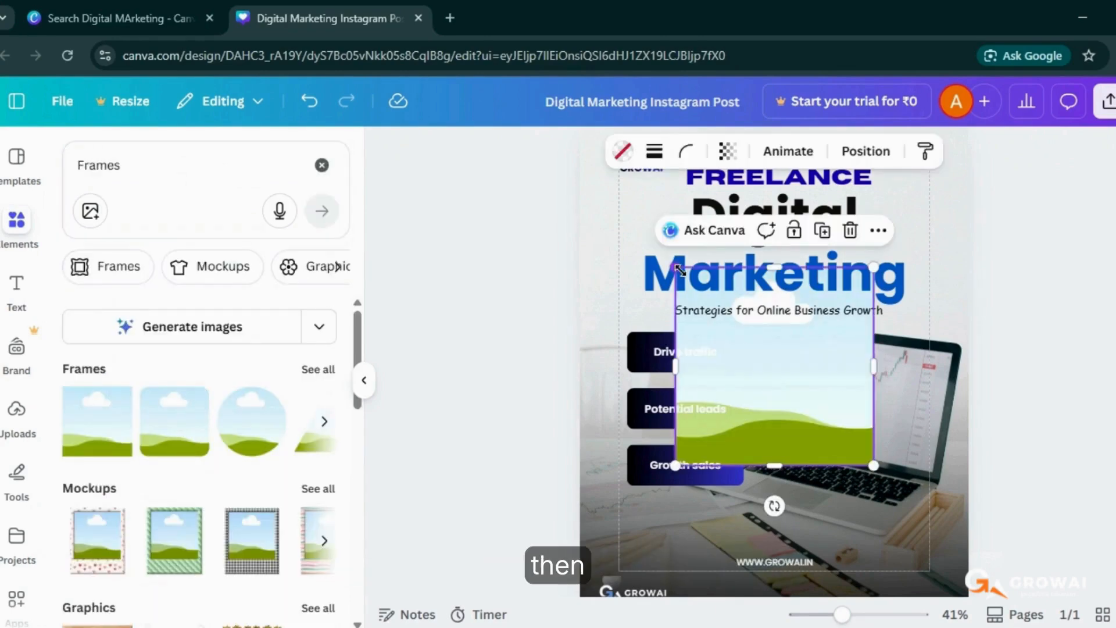
Shrink the frame and place it beside the Digital title, just below the small GROWAI text, then deselect it
left_click_drag(674, 267, 800, 388)
scroll(1100, 358, "up", 2)
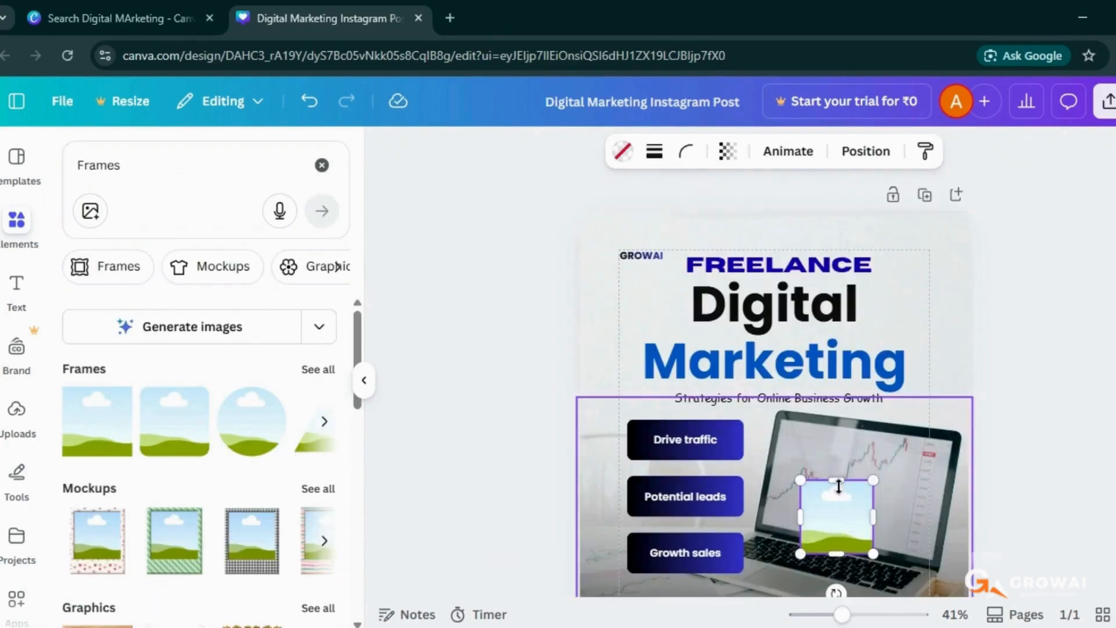
left_click_drag(836, 516, 656, 303)
left_click_drag(695, 268, 687, 273)
left_click(494, 325)
left_click(23, 404)
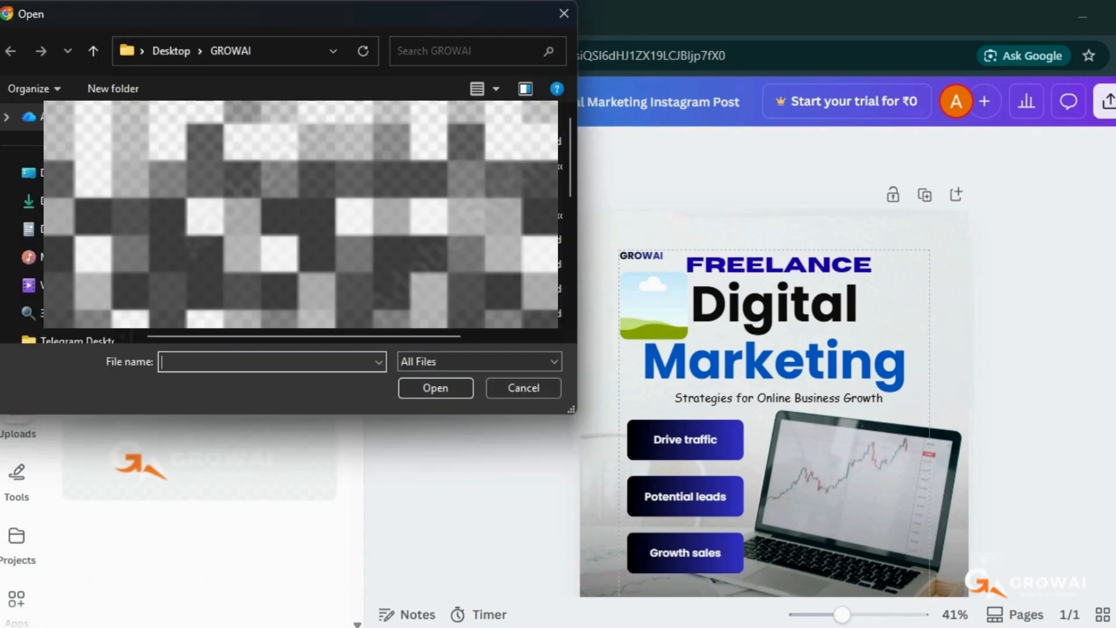
scroll(22, 220, "down", 2)
left_click(29, 201)
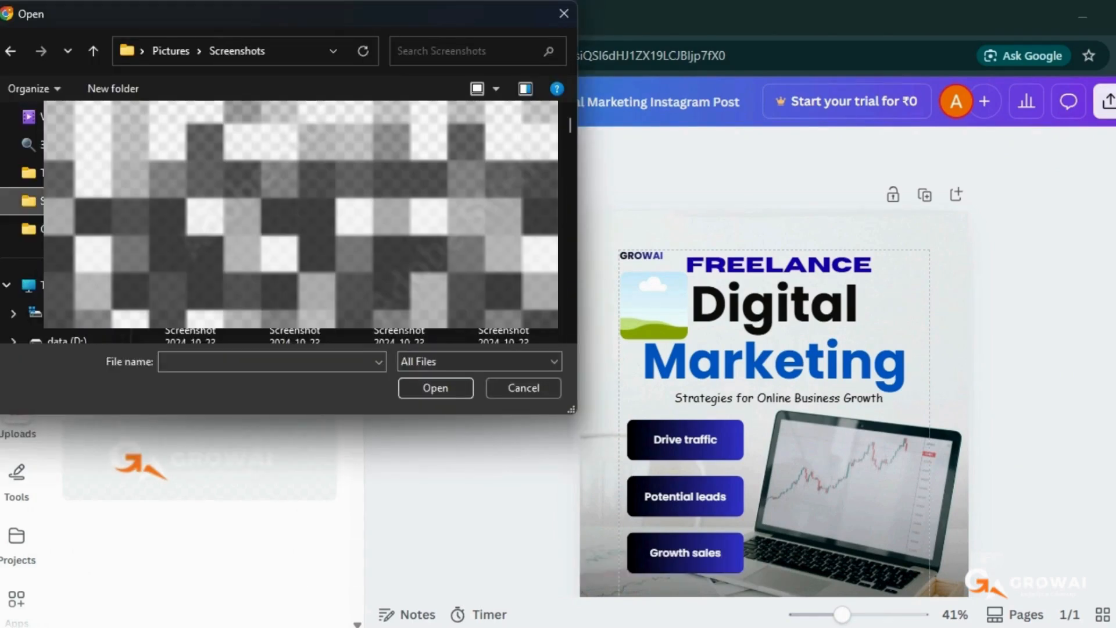
left_click_drag(571, 123, 570, 331)
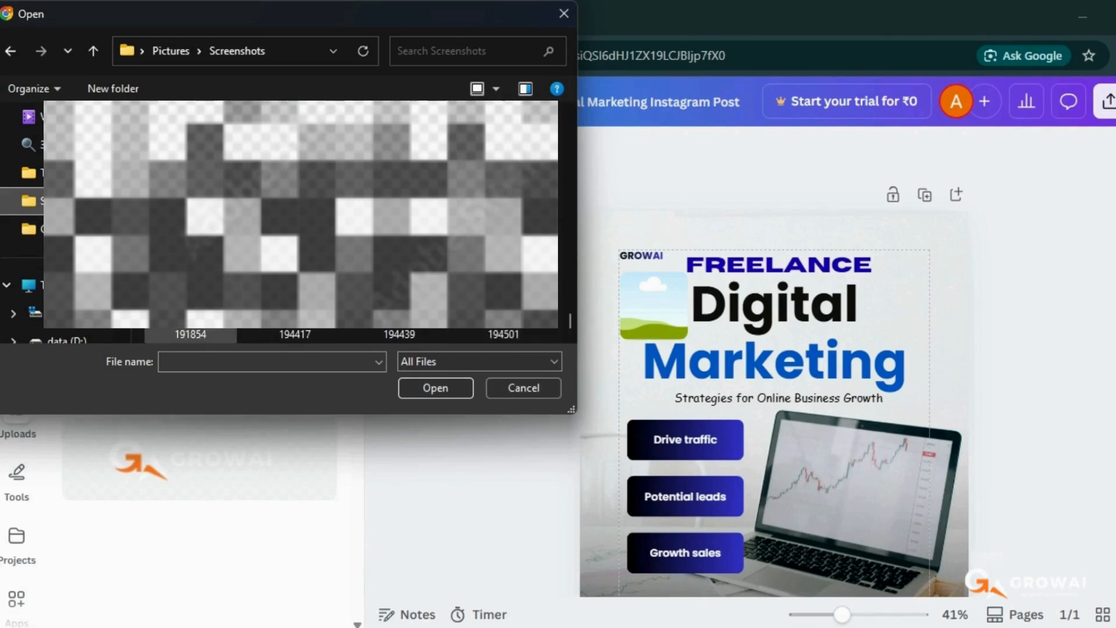
left_click(502, 333)
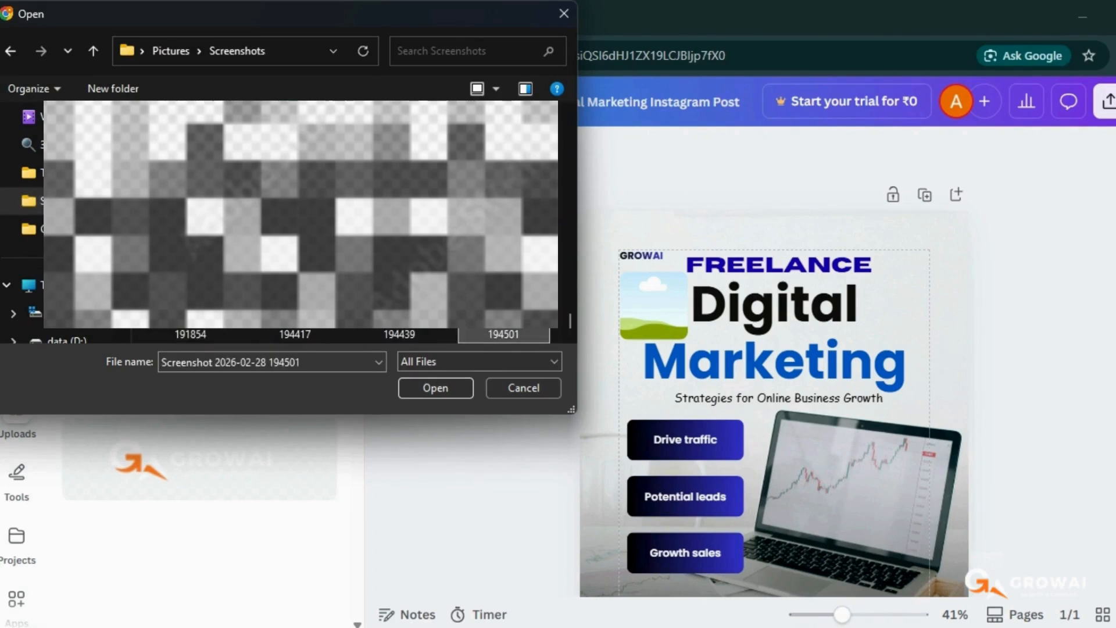
left_click(447, 388)
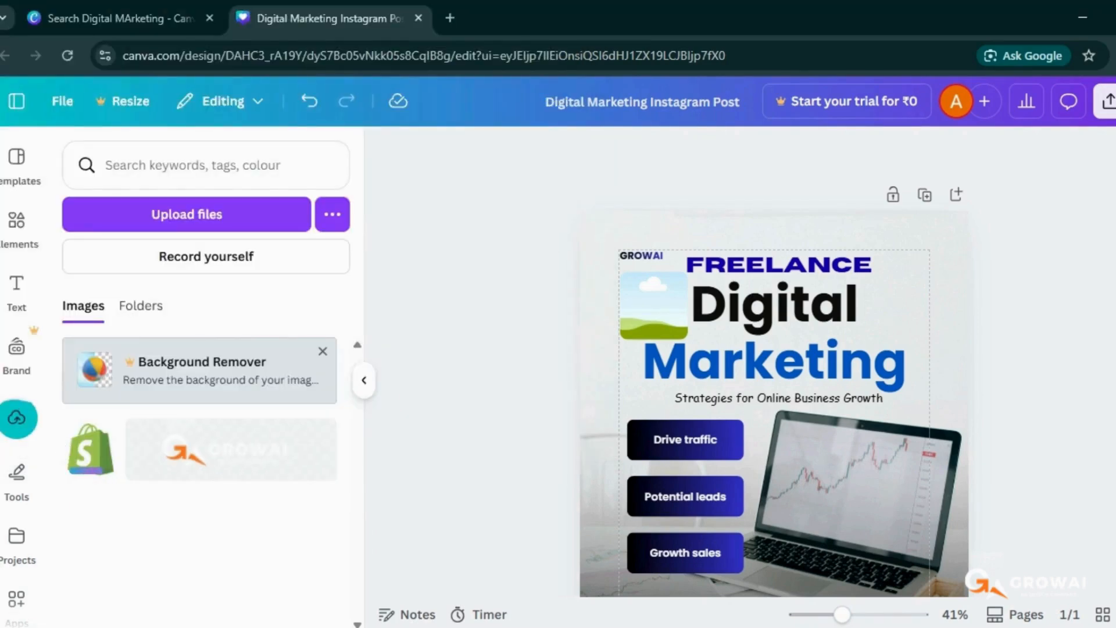
Fill the frame beside the Digital title with the uploaded green shopping-bag logo
left_click_drag(90, 448, 650, 312)
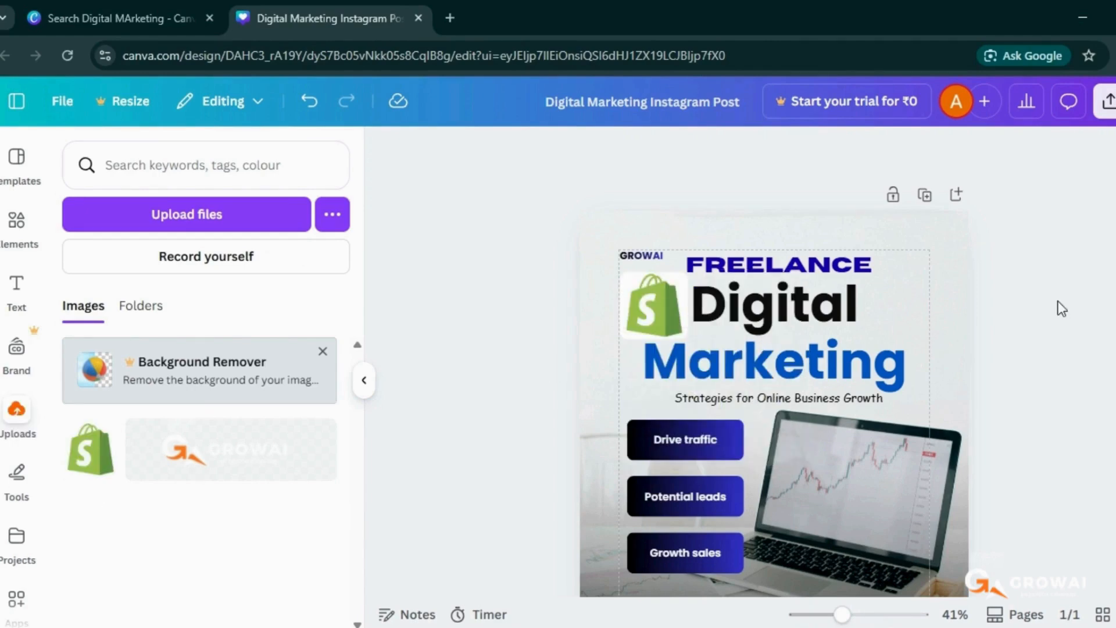
scroll(1056, 309, "down", 2)
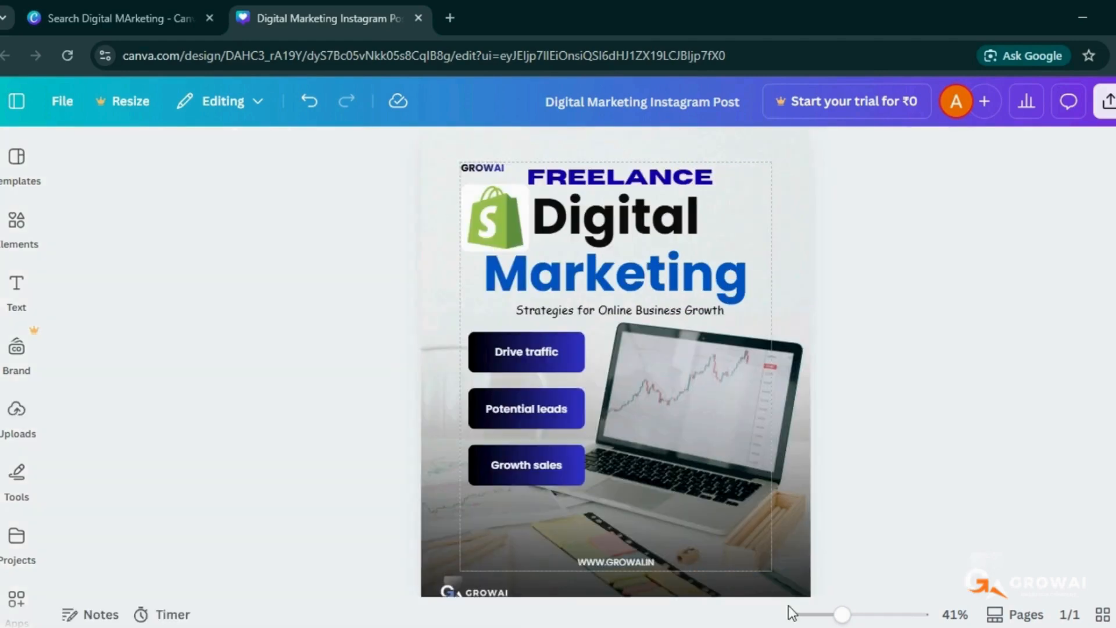
left_click(831, 615)
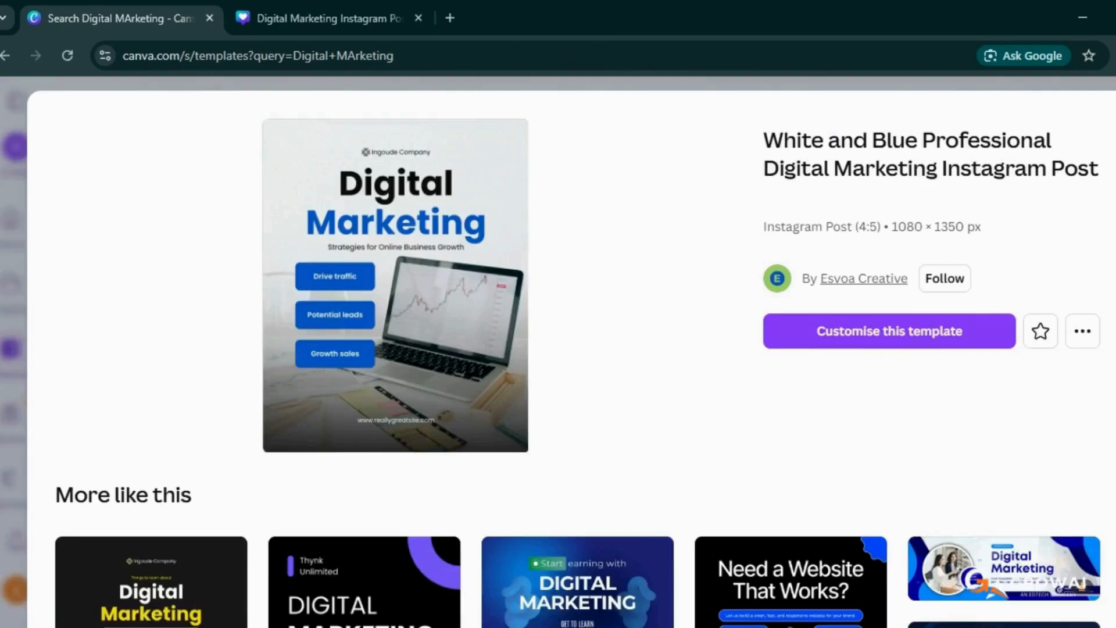
Return to the template search page, create a blank Instagram Post (4:5) design and title it "Instagram Post"
key("Escape")
scroll(871, 443, "up", 3)
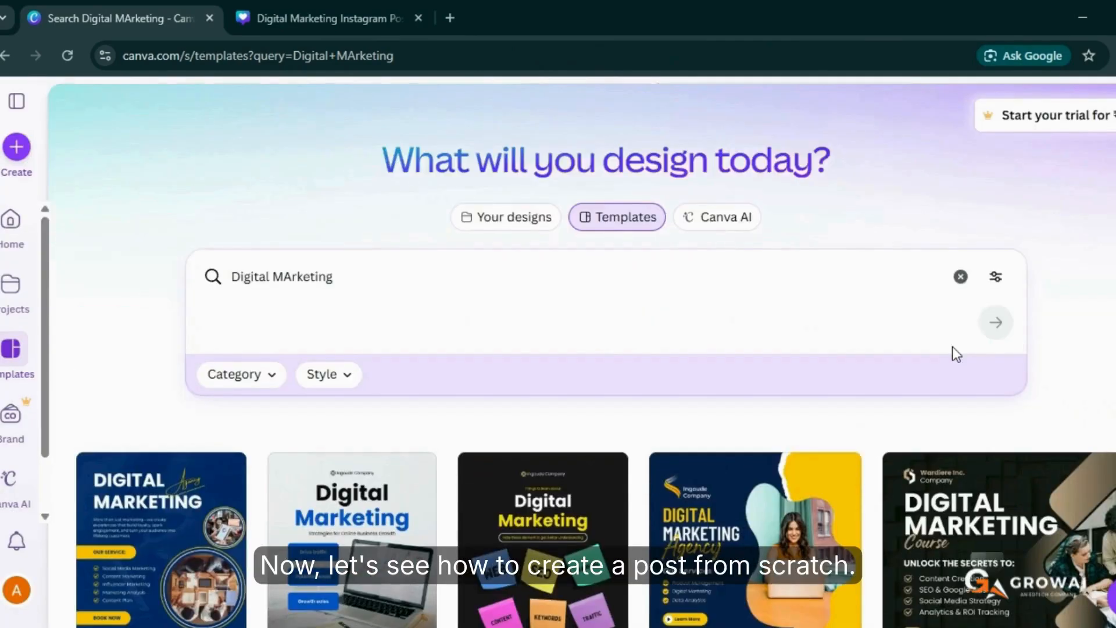
left_click(19, 148)
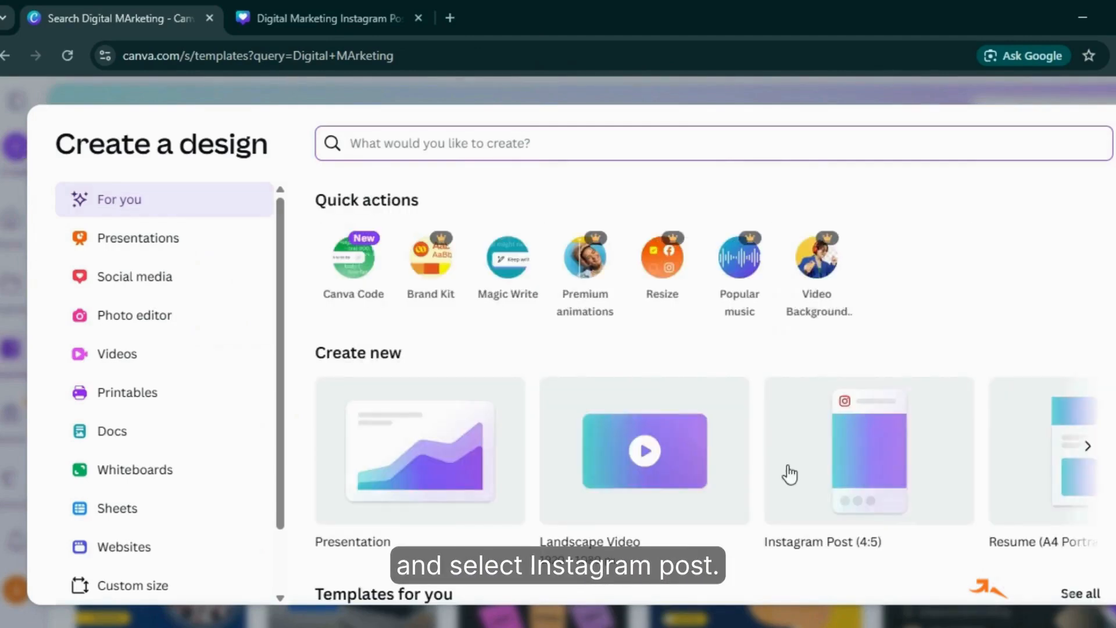
left_click(928, 478)
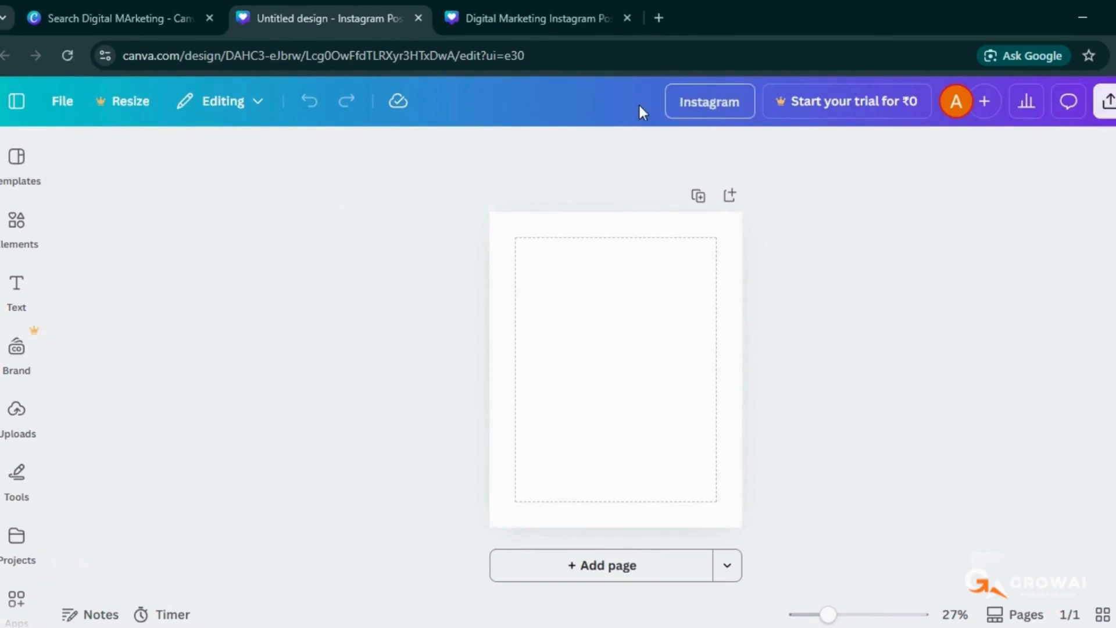
type("Post")
key("Return")
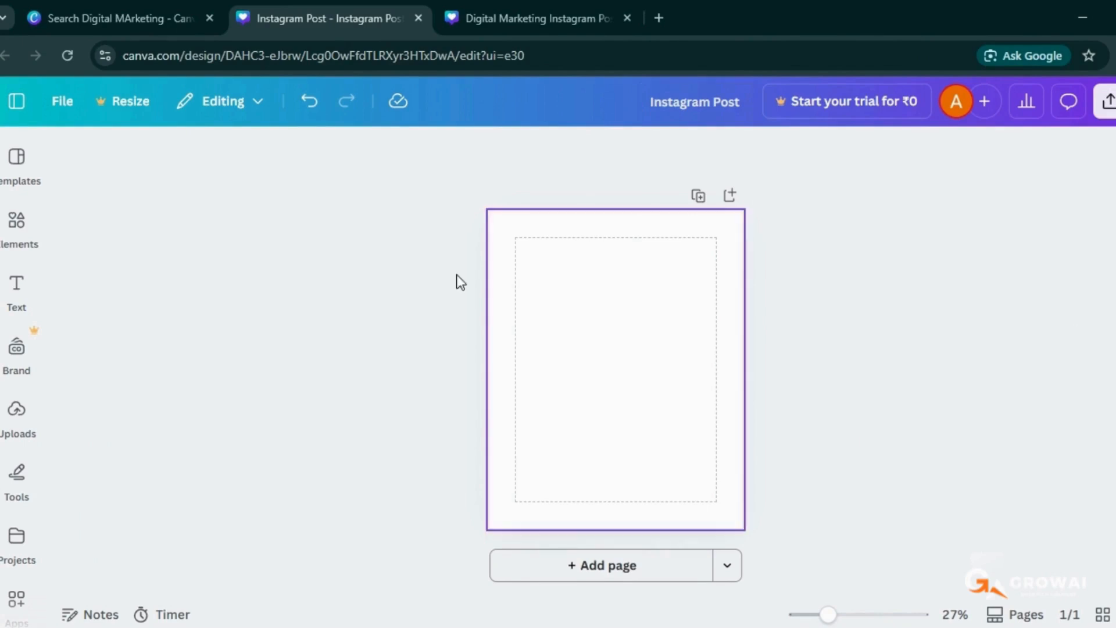
left_click(16, 224)
left_click(16, 287)
left_click(28, 437)
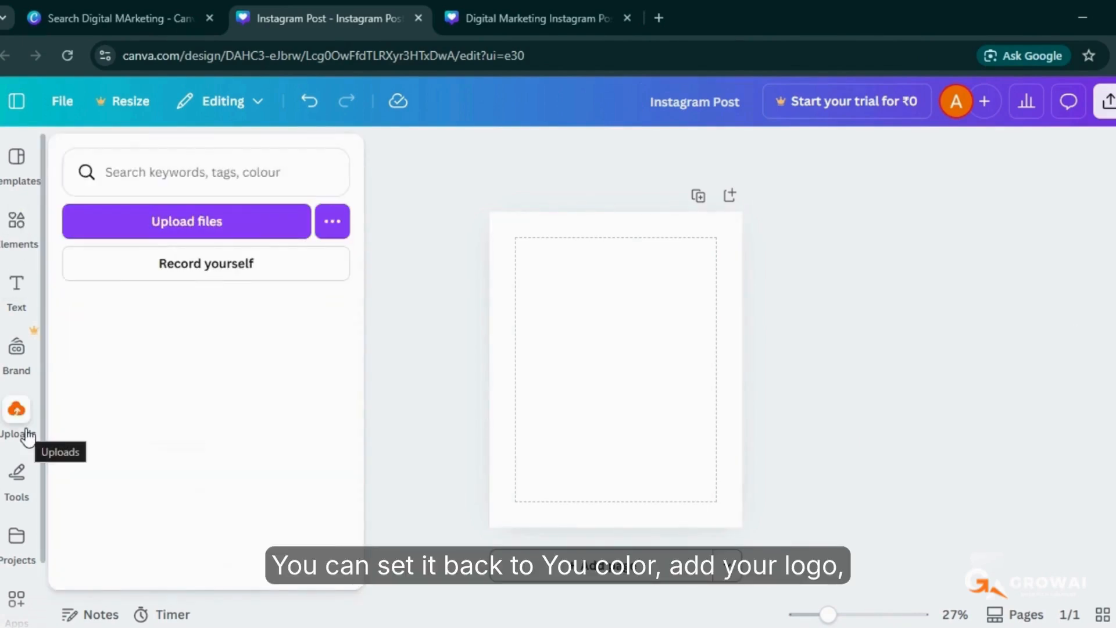
left_click(221, 458)
left_click(691, 315)
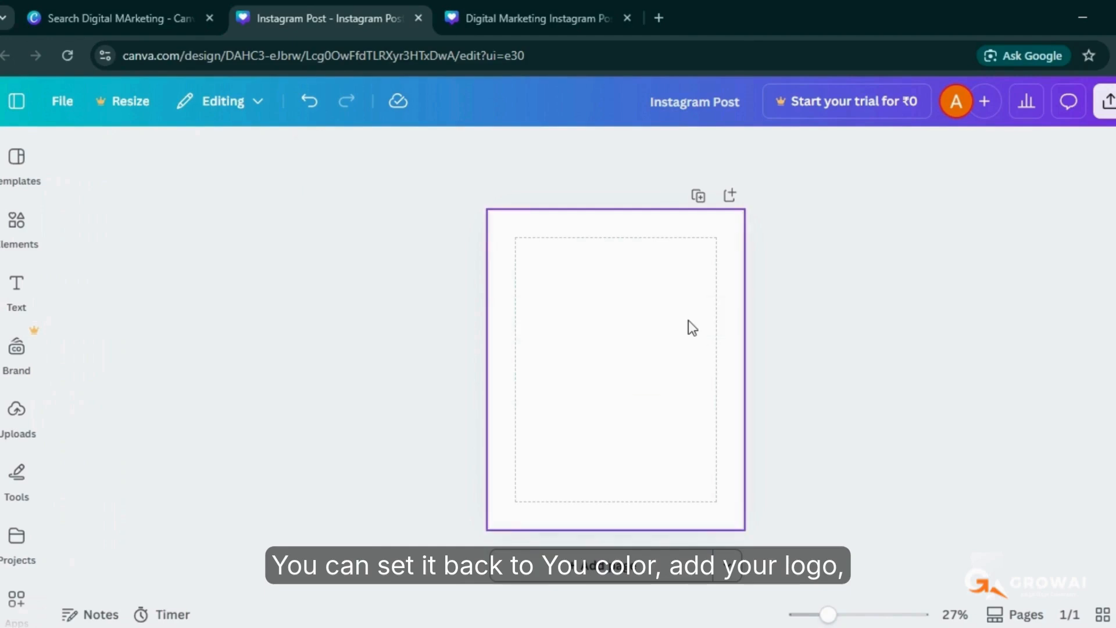
Fill the blank page's background with the vertical dark blue-to-black preset from the full set of default gradients
left_click(670, 319)
left_click(663, 151)
scroll(289, 400, "down", 3)
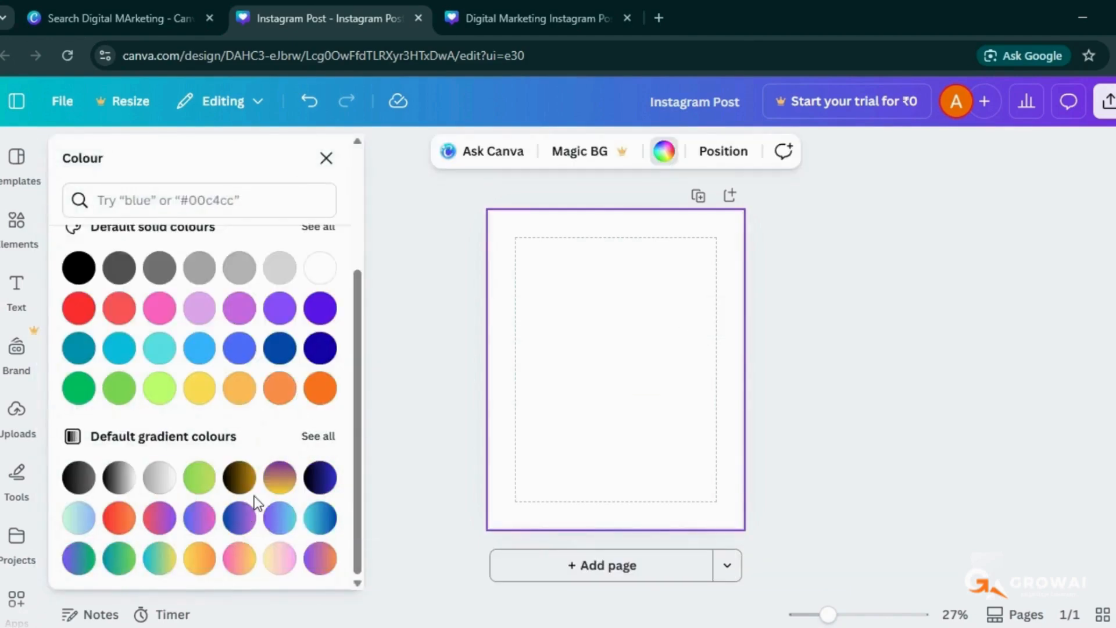
left_click(313, 438)
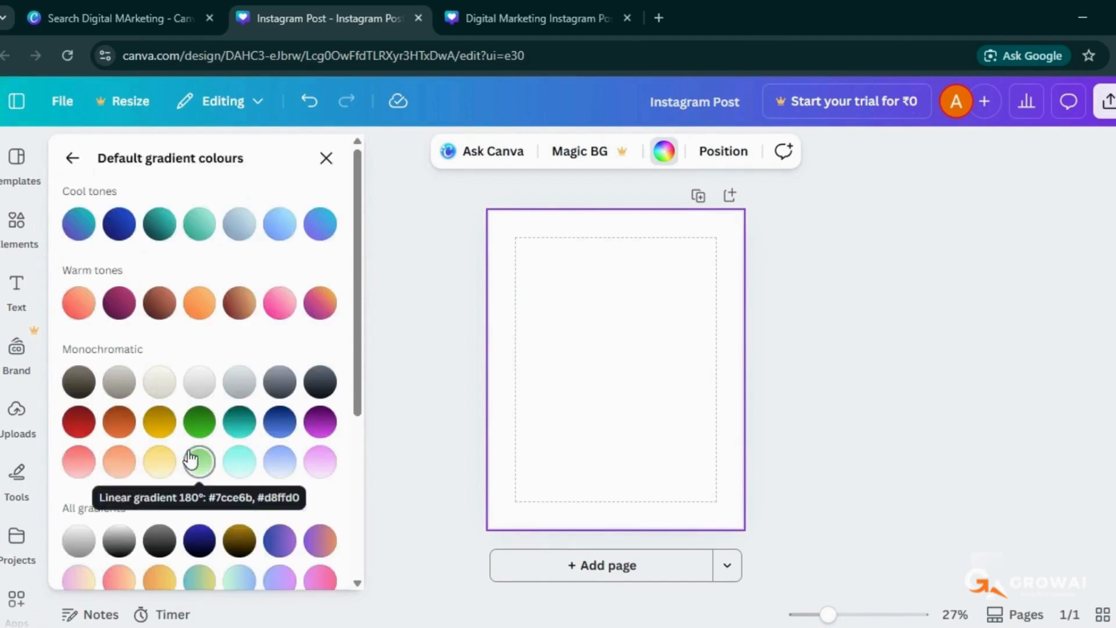
scroll(190, 459, "down", 4)
scroll(249, 443, "up", 4)
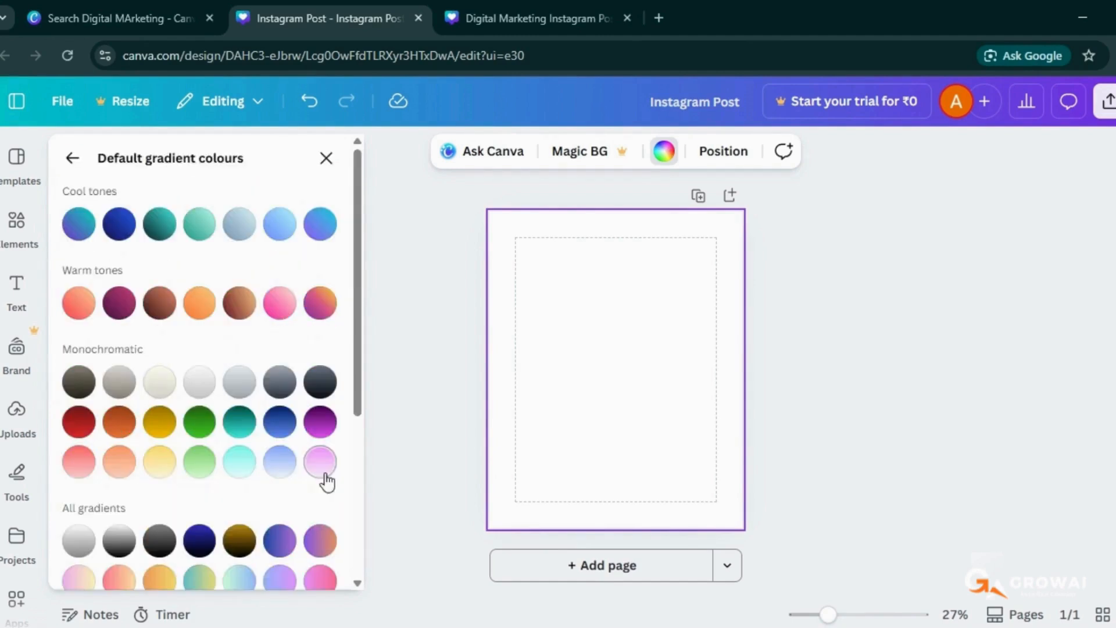
left_click(198, 544)
left_click(326, 158)
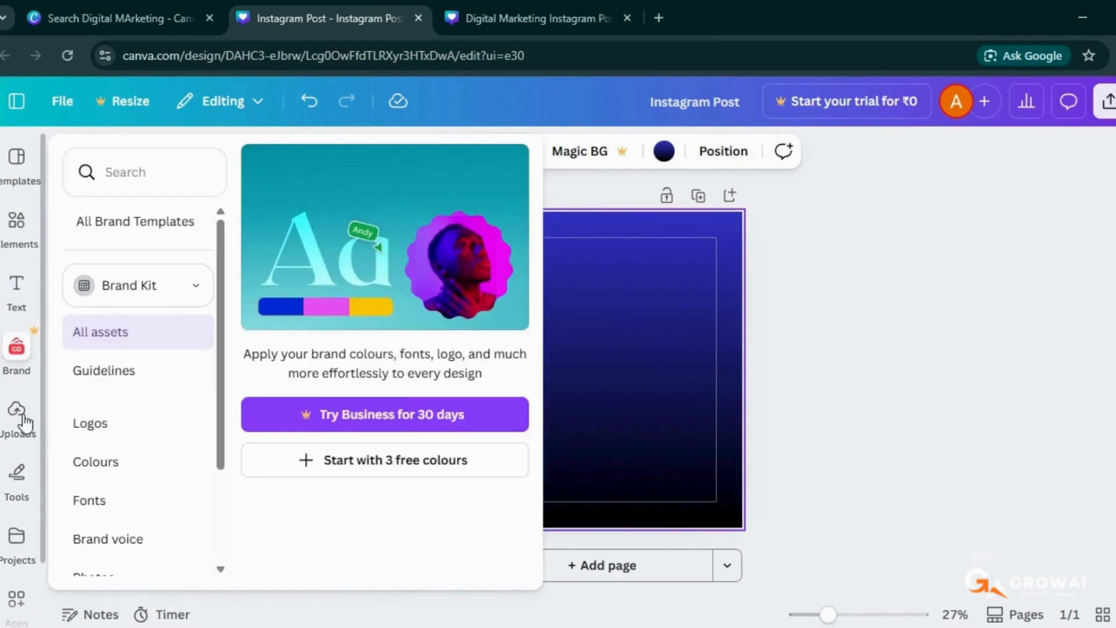
Add the uploaded GROWAI logo to the page, shrink it and centre it just above the bottom margin
left_click(22, 420)
left_click(207, 454)
left_click_drag(834, 351, 774, 370)
left_click_drag(759, 428, 804, 532)
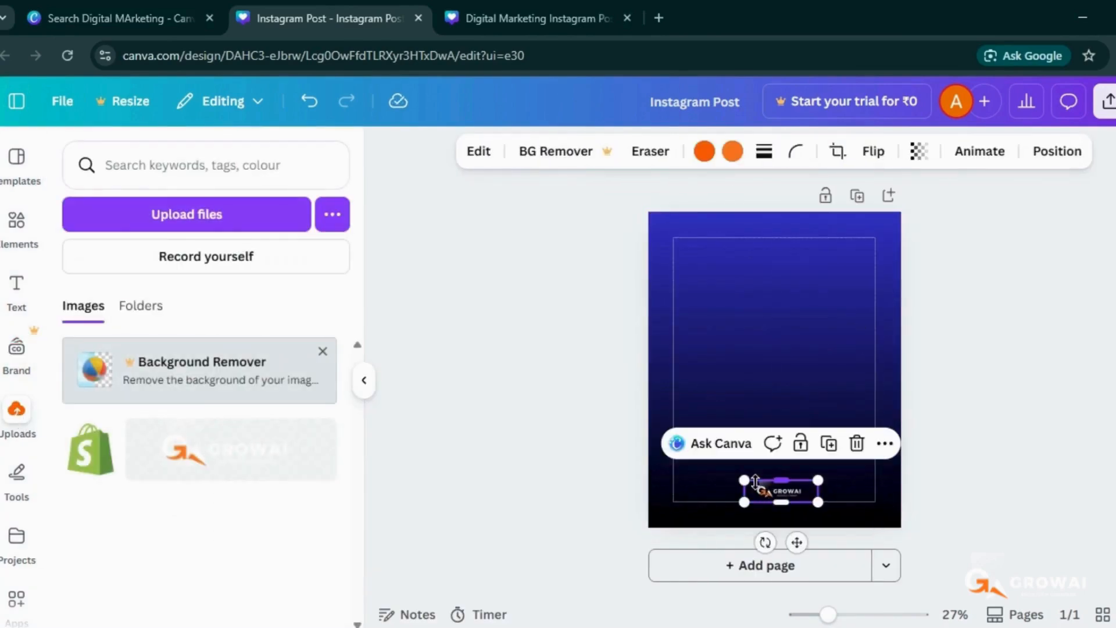
mouse_move(756, 483)
left_mouse_down()
mouse_move(734, 478)
mouse_move(746, 481)
left_mouse_up()
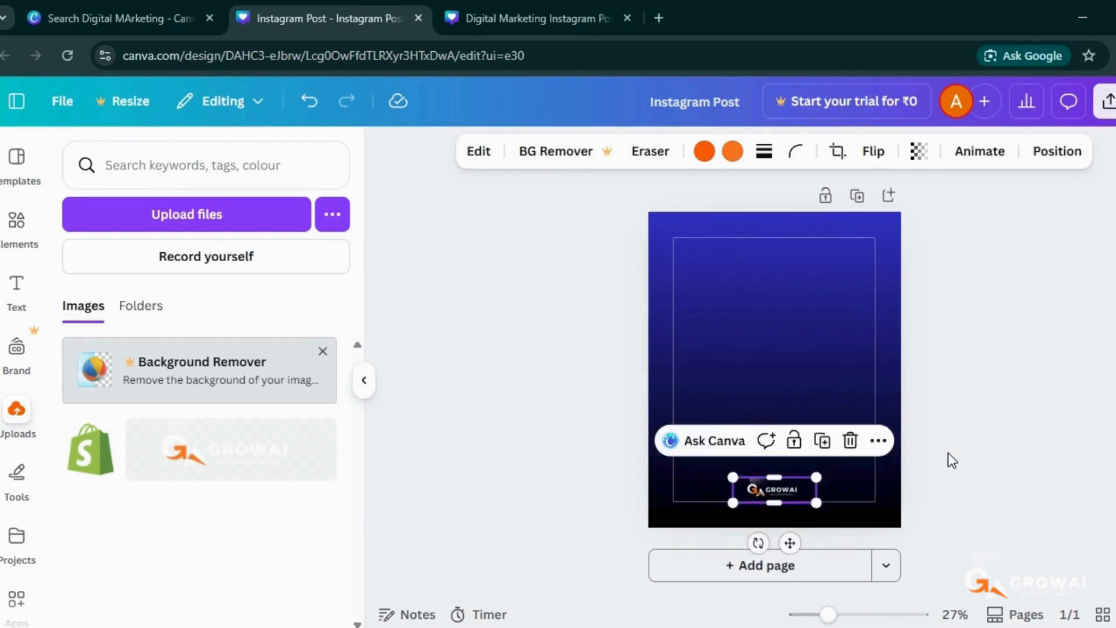
left_click(982, 451)
Add a heading reading "Freelance" and move it to the page's upper-left area
left_click(8, 301)
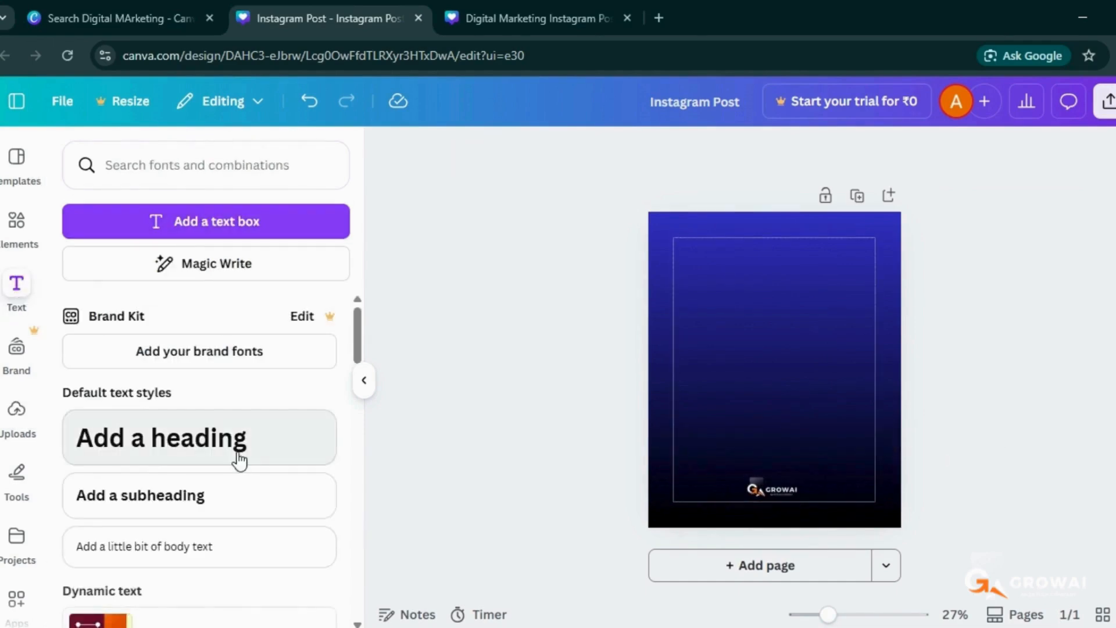
left_click(224, 437)
key("BackSpace")
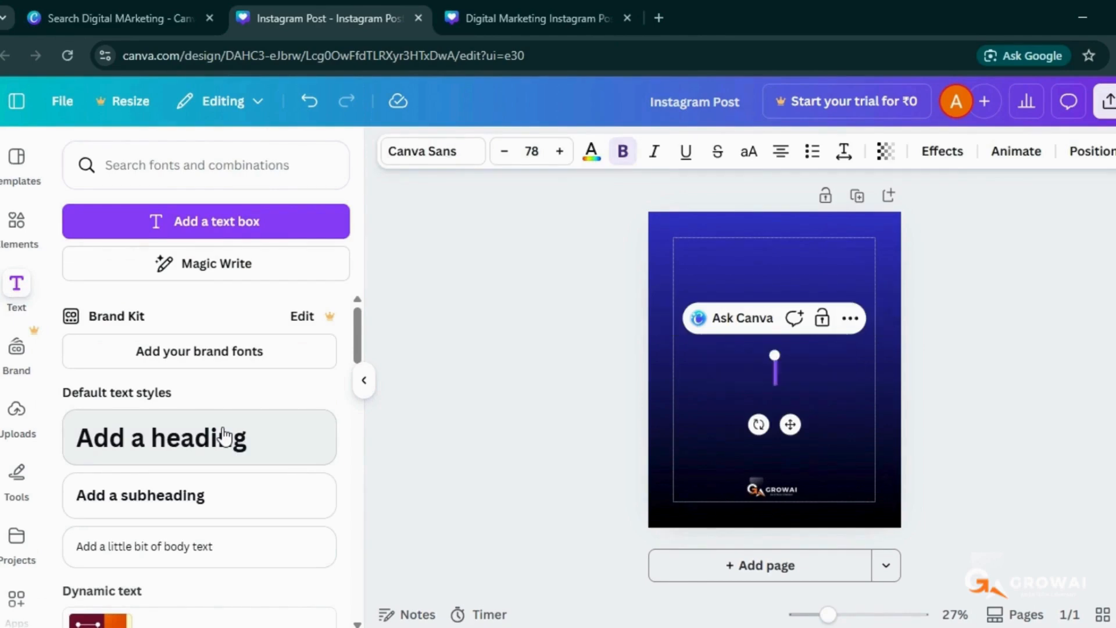
type("Freelance")
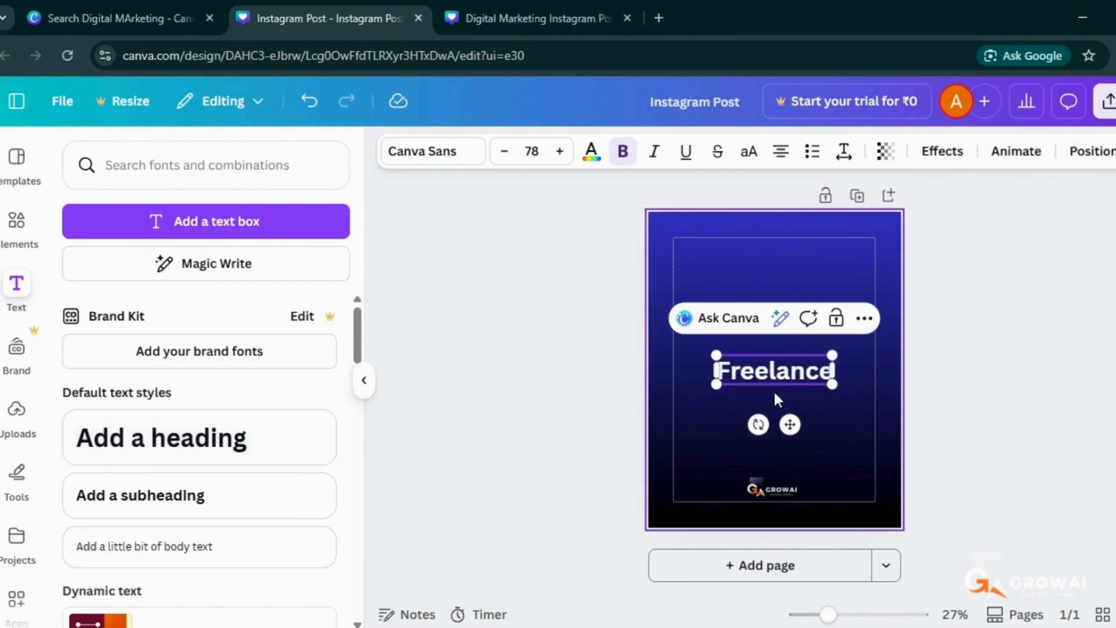
left_click_drag(789, 424, 731, 306)
Add a subheading reading "DIGITAL MARKETING" to the page
left_click(164, 496)
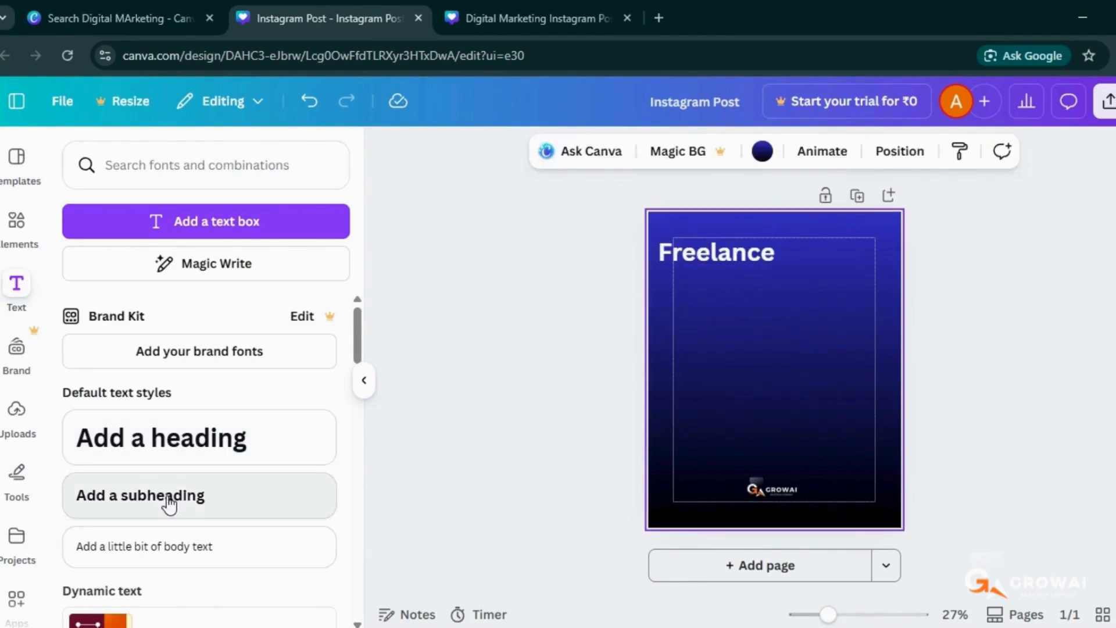
type("D")
type("IGITAL MARKETING")
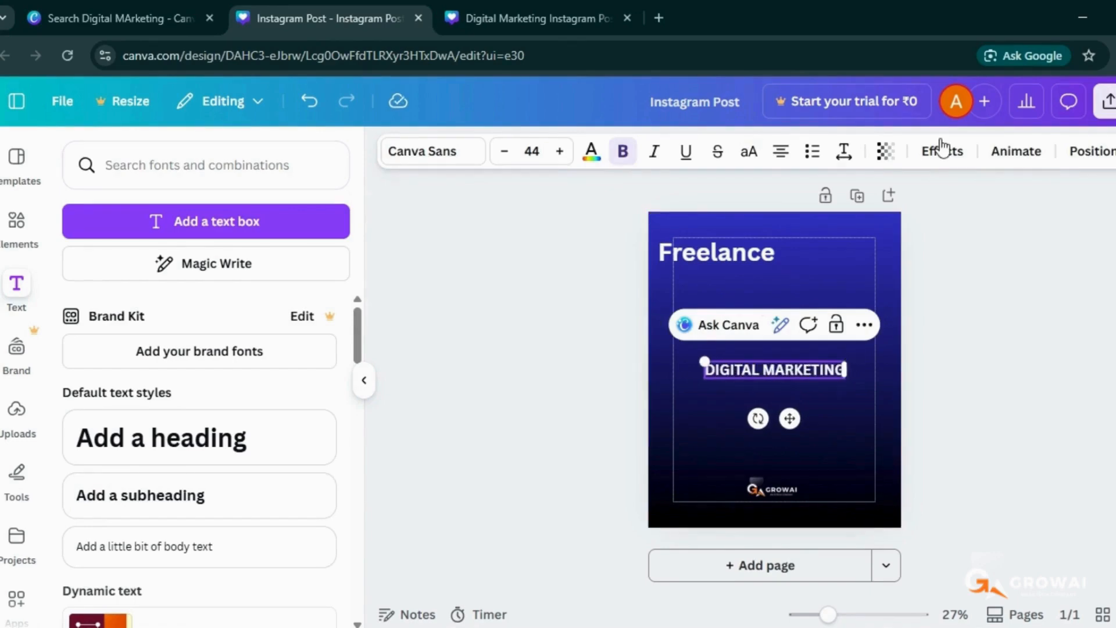
Align the Freelance heading with the upper-left margin corner and place DIGITAL MARKETING below it, widening its text box to the margins
left_click(730, 252)
left_click_drag(726, 253, 742, 253)
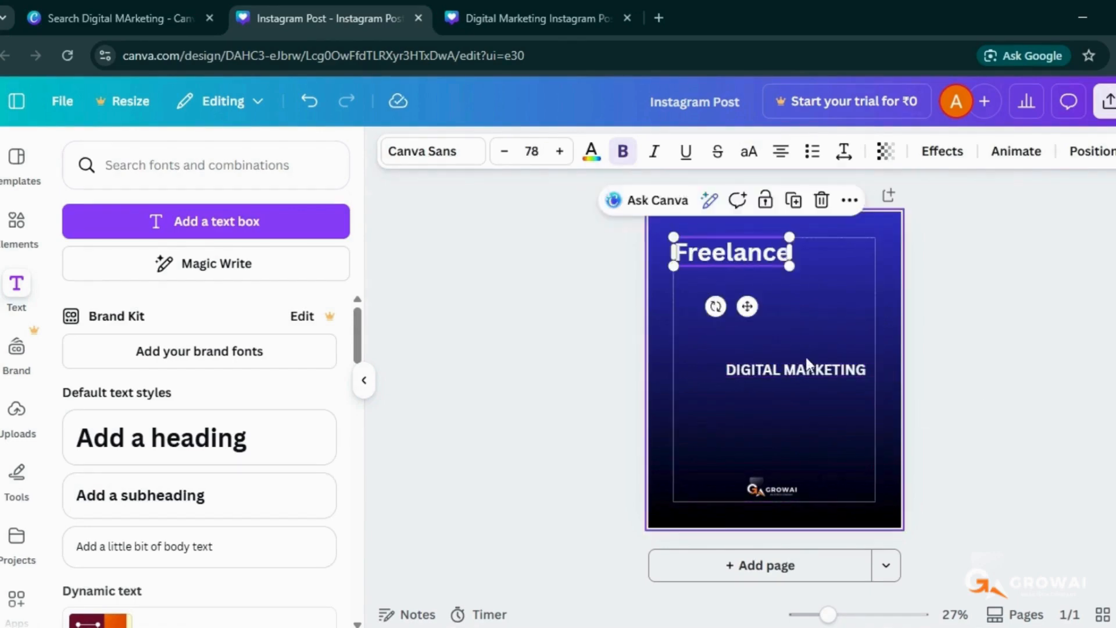
left_click_drag(772, 371, 763, 305)
left_click_drag(856, 302, 878, 305)
Increase the DIGITAL MARKETING subheading's font size by several points and deselect it
left_click(559, 152)
left_click(560, 152)
left_click(559, 151)
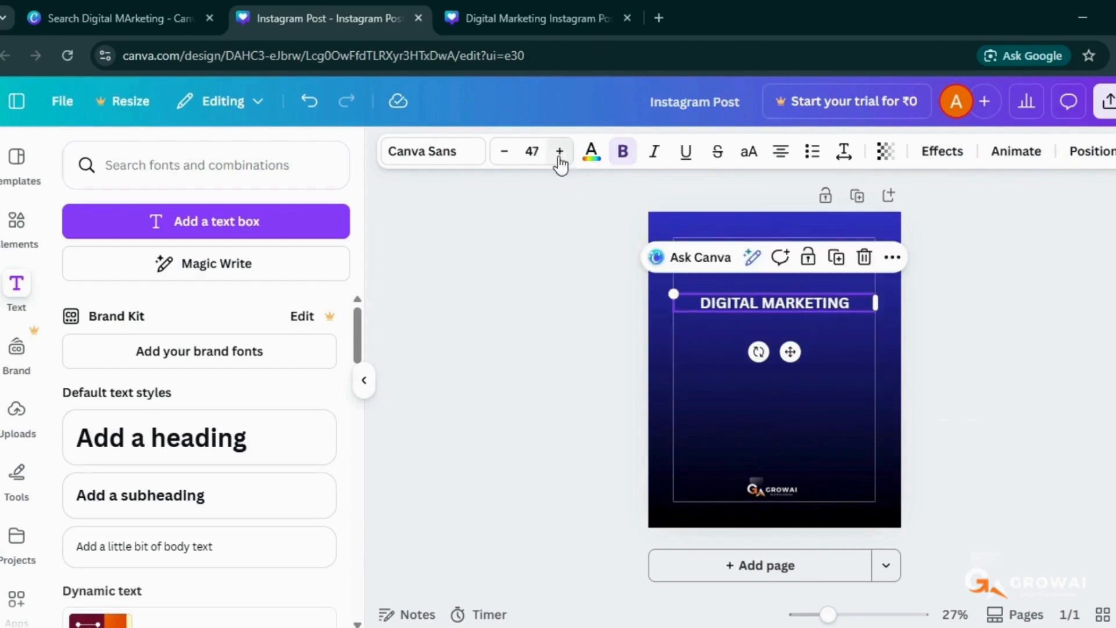
left_click(560, 151)
left_click(560, 151)
double_click(559, 151)
left_click(706, 334)
Reduce the Freelance heading's font size slightly and enlarge the DIGITAL MARKETING text by several points
left_click(727, 254)
left_click(503, 154)
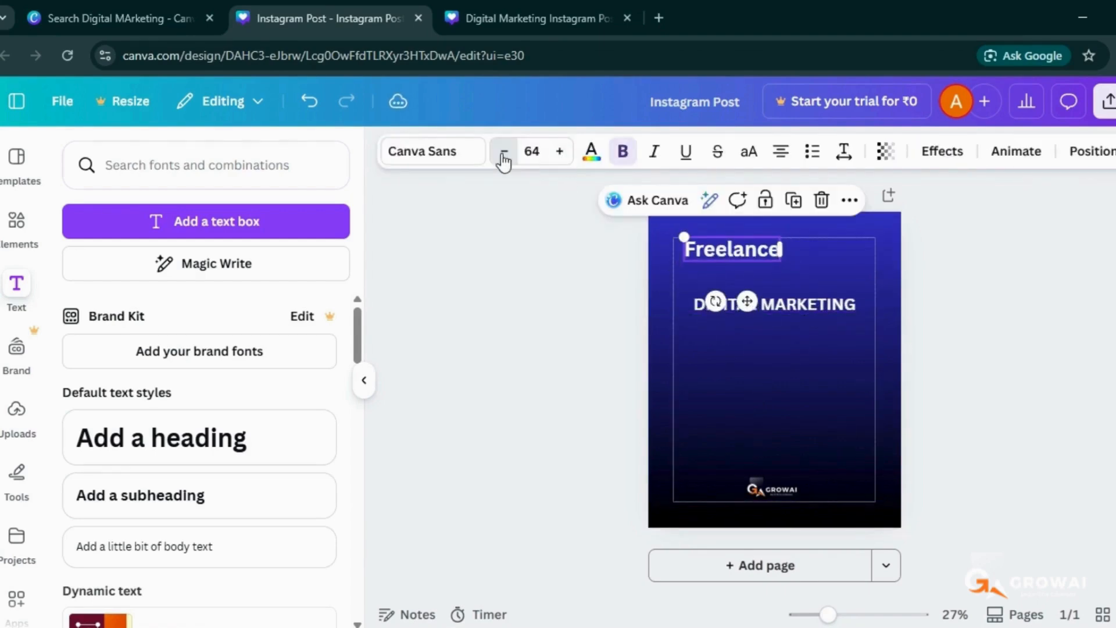
left_click(781, 309)
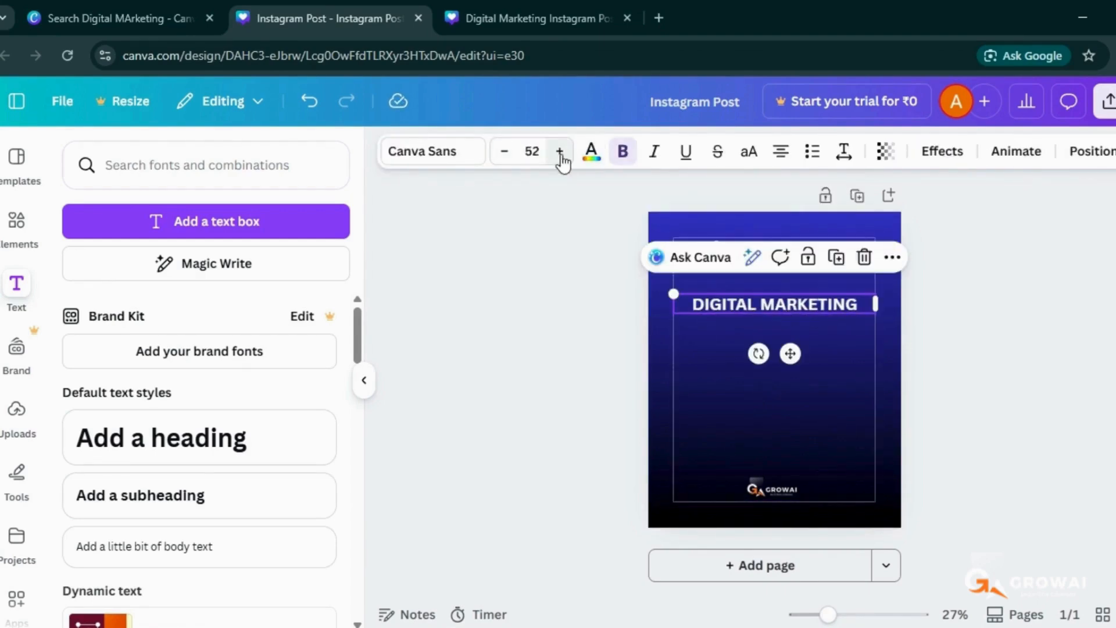
left_click(560, 151)
left_click(560, 152)
left_click(560, 152)
left_click(559, 152)
left_click(560, 152)
Stretch the DIGITAL MARKETING text box across the full page width of 1,080 and set its font size to 72
left_click_drag(876, 304, 901, 303)
left_click_drag(673, 293, 648, 291)
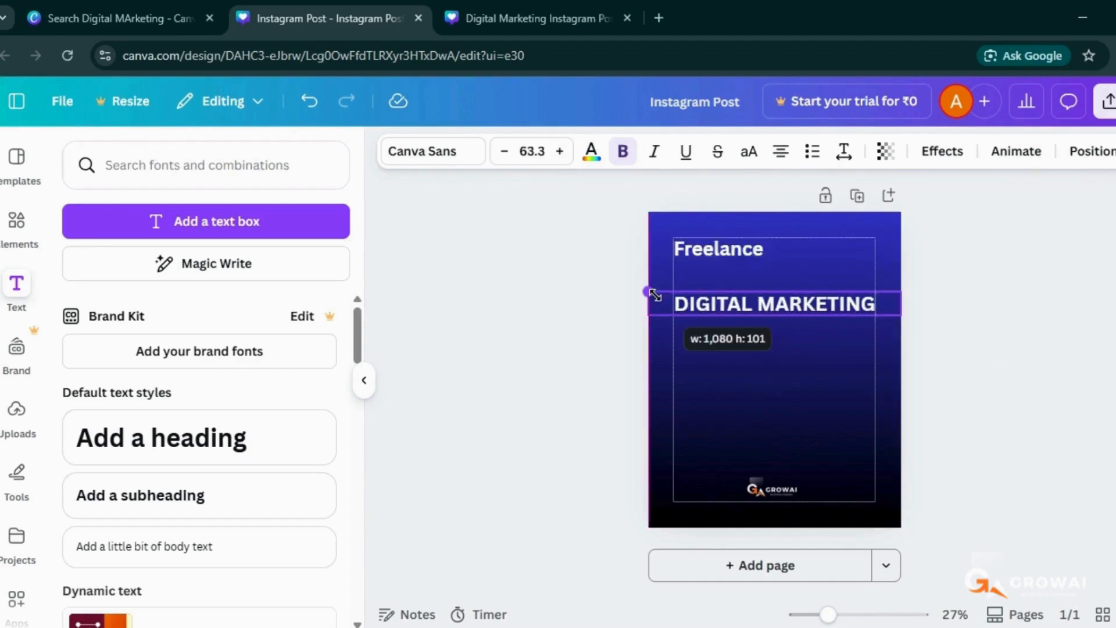
left_click(532, 151)
scroll(511, 451, "down", 3)
left_click(510, 492)
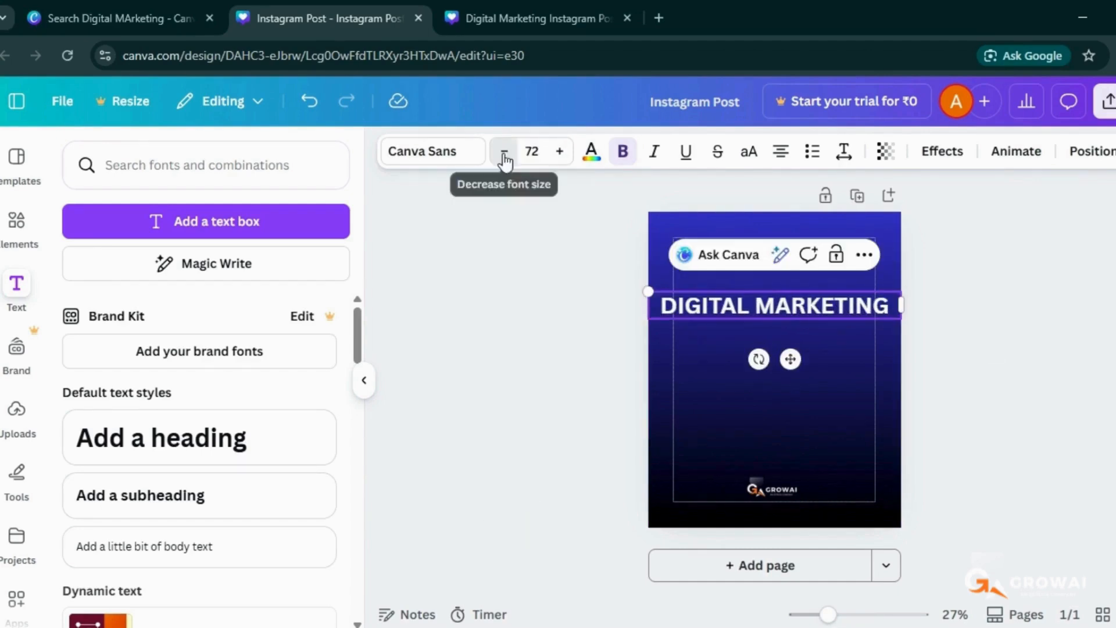
Reduce the DIGITAL MARKETING font size to 64 and move the text up directly beneath the Freelance heading
left_click(503, 152)
left_click(503, 152)
left_click(502, 152)
left_click(502, 152)
left_click(502, 153)
left_click(502, 152)
left_click(502, 152)
left_click(502, 152)
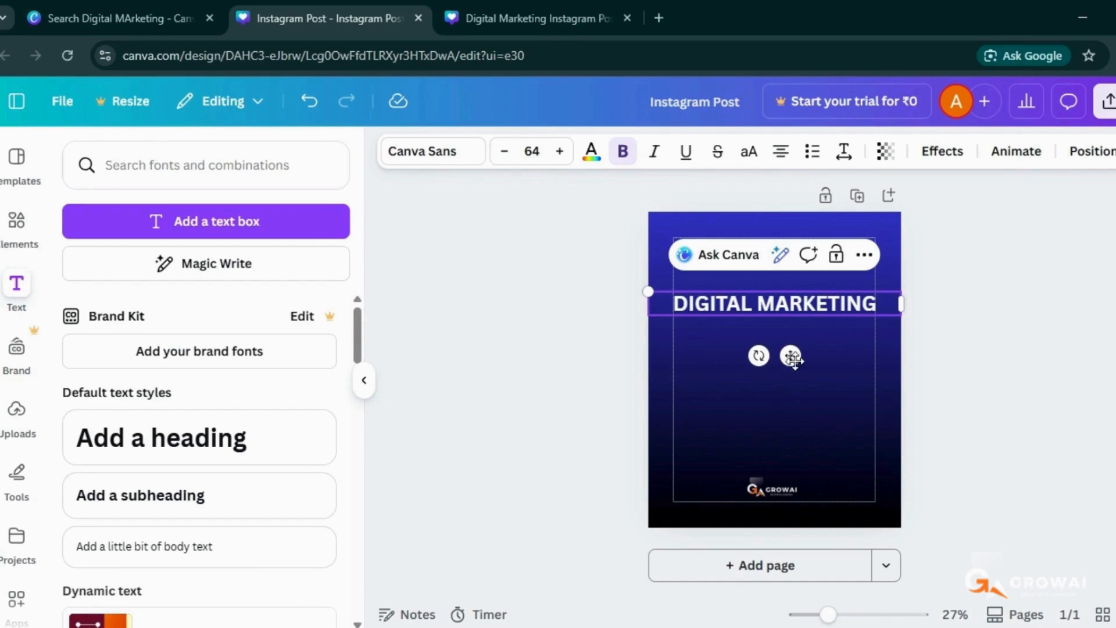
mouse_move(789, 357)
left_mouse_down()
mouse_move(793, 328)
mouse_move(793, 337)
left_mouse_up()
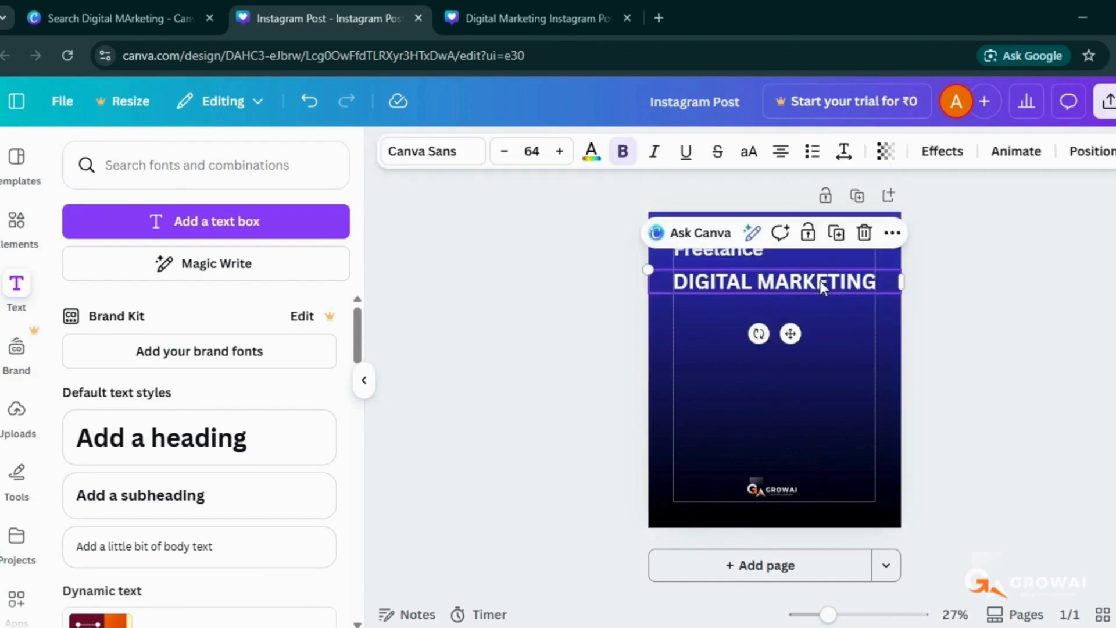
Try dark grey and Salmon #ff751f as the DIGITAL MARKETING text colour, and restore white
left_click(591, 151)
scroll(177, 531, "down", 3)
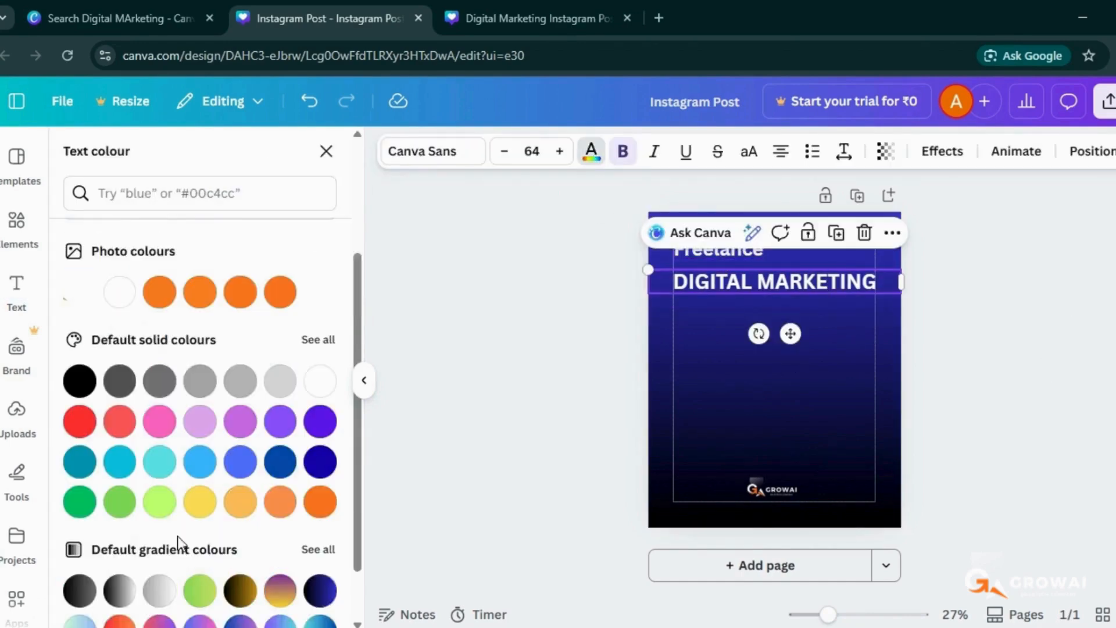
left_click(80, 398)
left_click(120, 398)
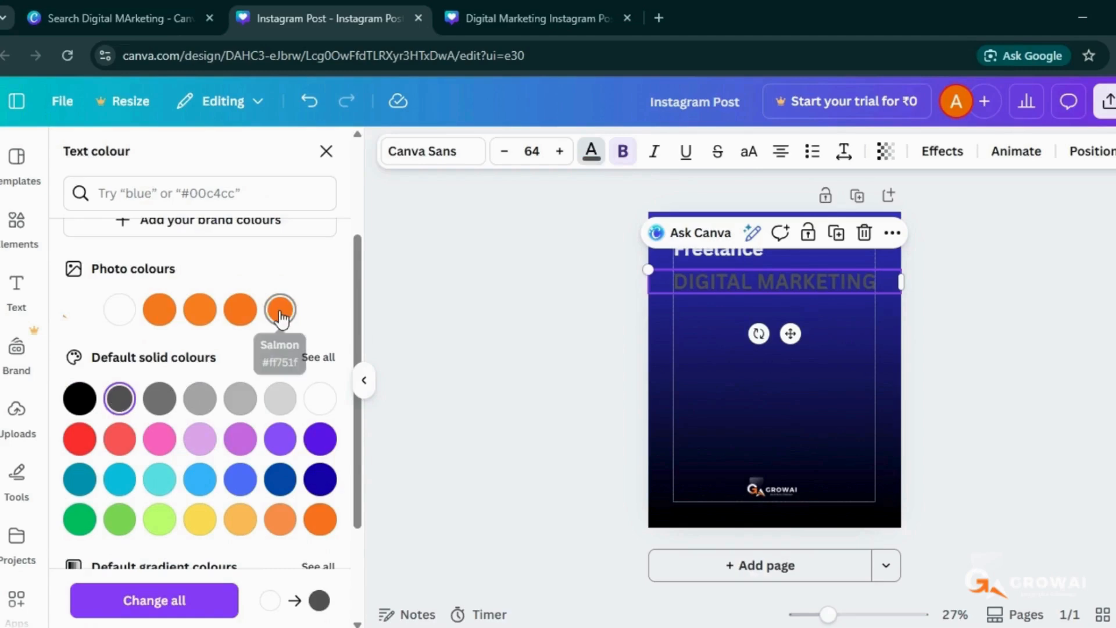
left_click(280, 309)
scroll(280, 318, "down", 3)
scroll(220, 485, "up", 4)
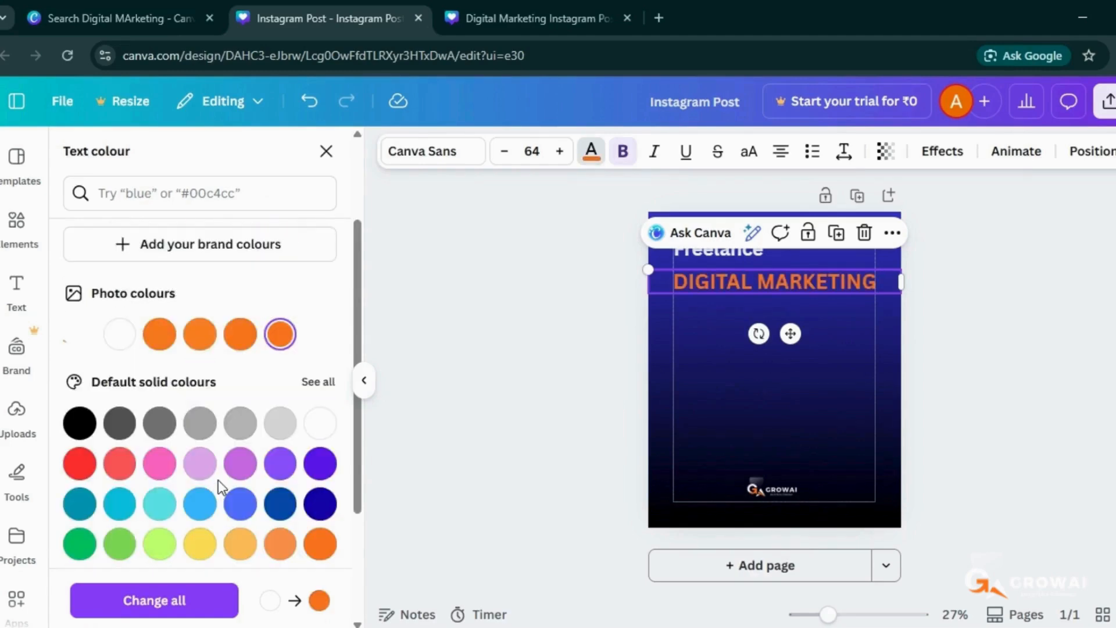
left_click(320, 423)
left_click(741, 253)
left_click(644, 326)
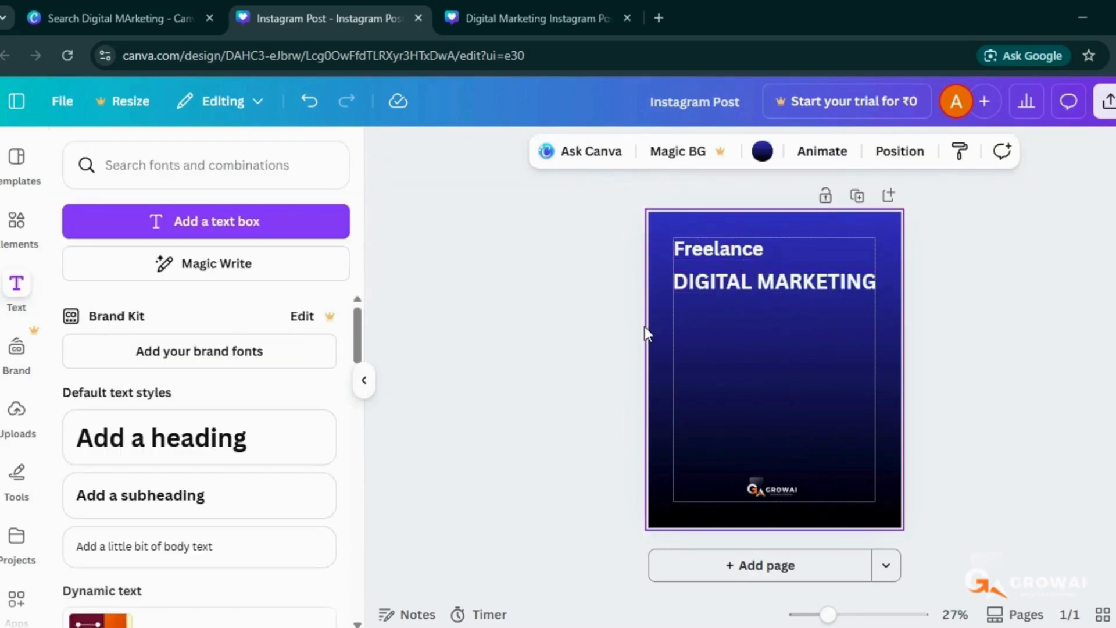
Add the recently used landscape placeholder frame, shrink it and centre it below the DIGITAL MARKETING text
left_click(16, 220)
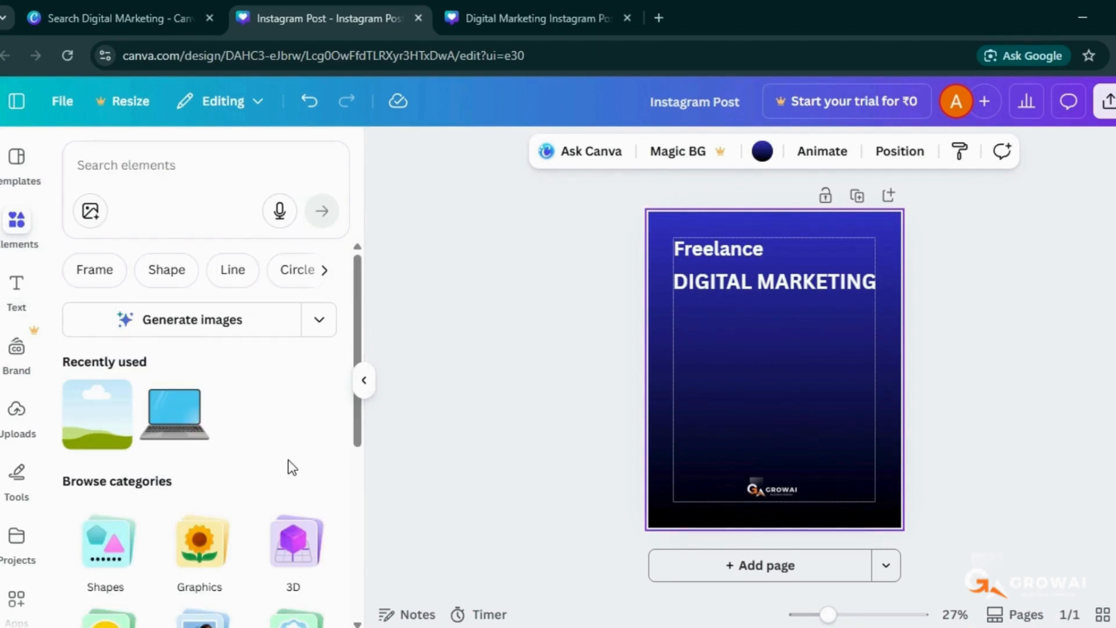
left_click(105, 430)
left_click_drag(709, 296, 732, 328)
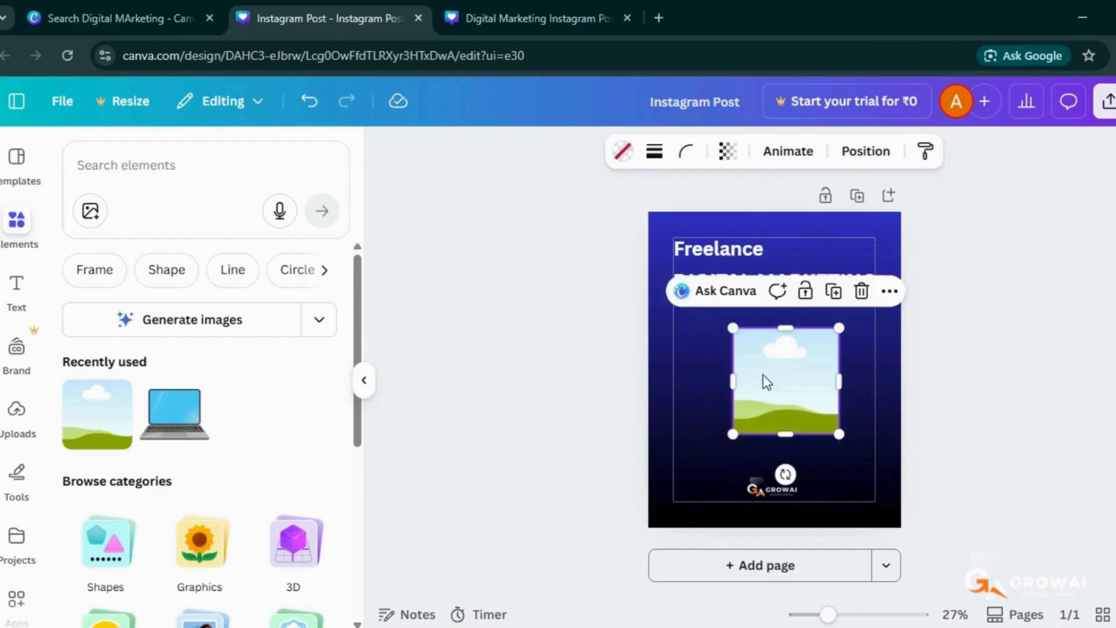
left_click_drag(763, 381, 751, 369)
Fill the frame with the uploaded green Shopify bag logo and deselect it
left_click(17, 409)
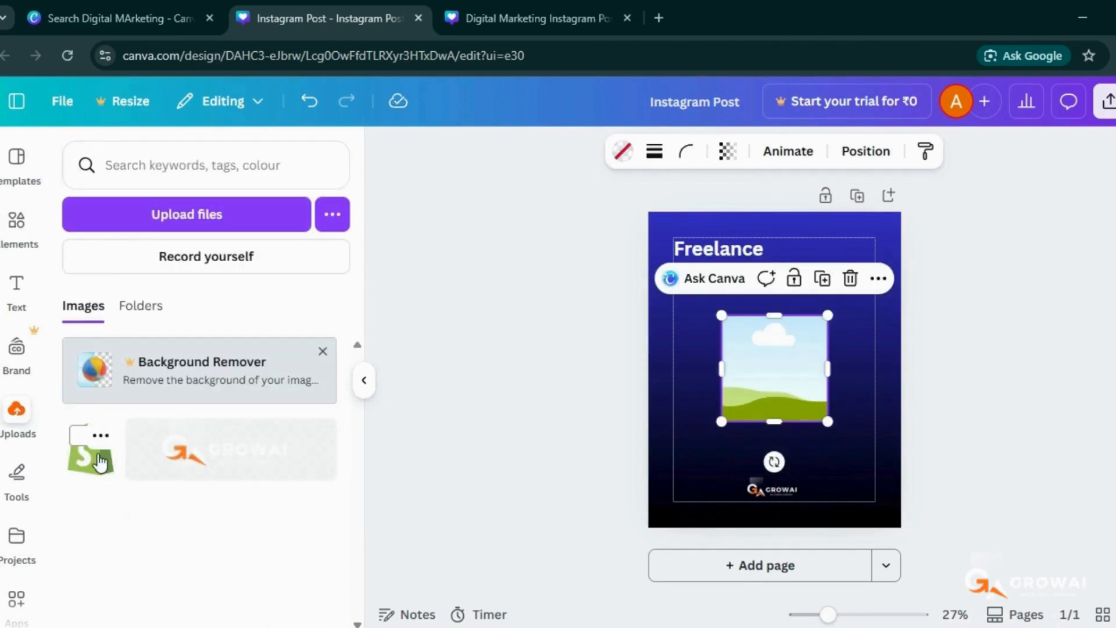
left_click_drag(100, 462, 787, 374)
left_click(853, 382)
left_click(977, 395)
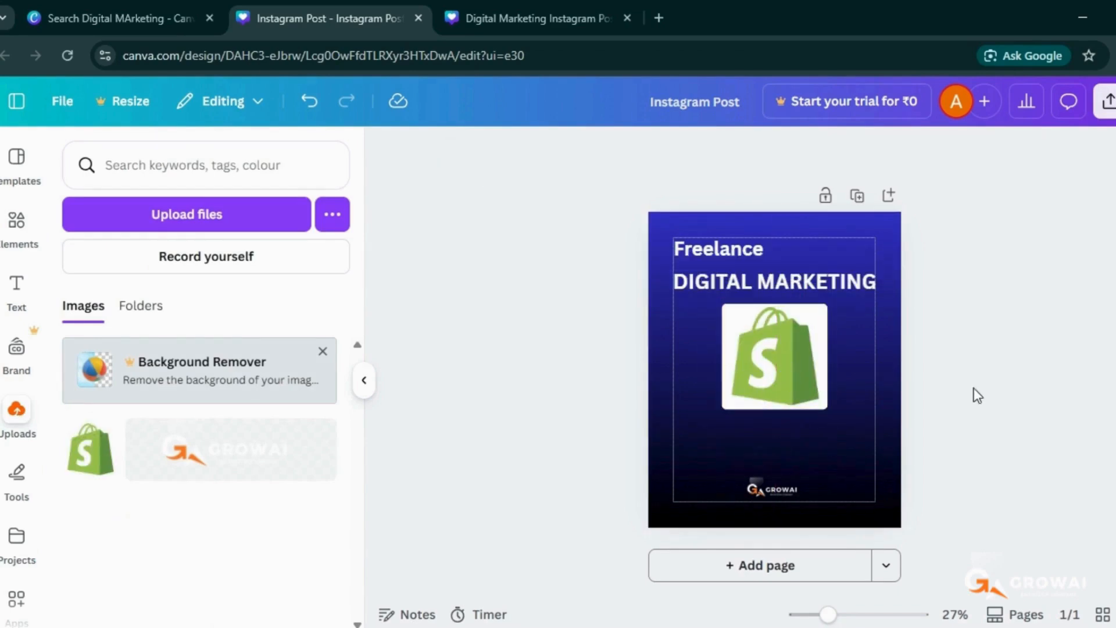
Add a widened body text box reading "Digital marketing strategy, can be developed and known by the whole world."
left_click(16, 288)
left_click(174, 546)
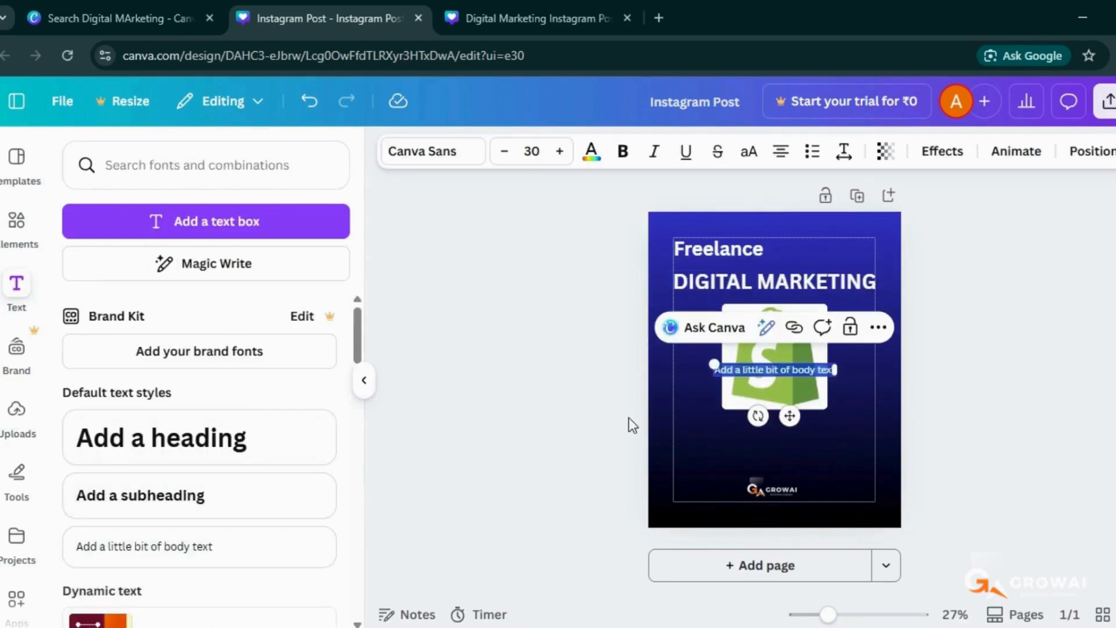
left_click_drag(840, 370, 868, 374)
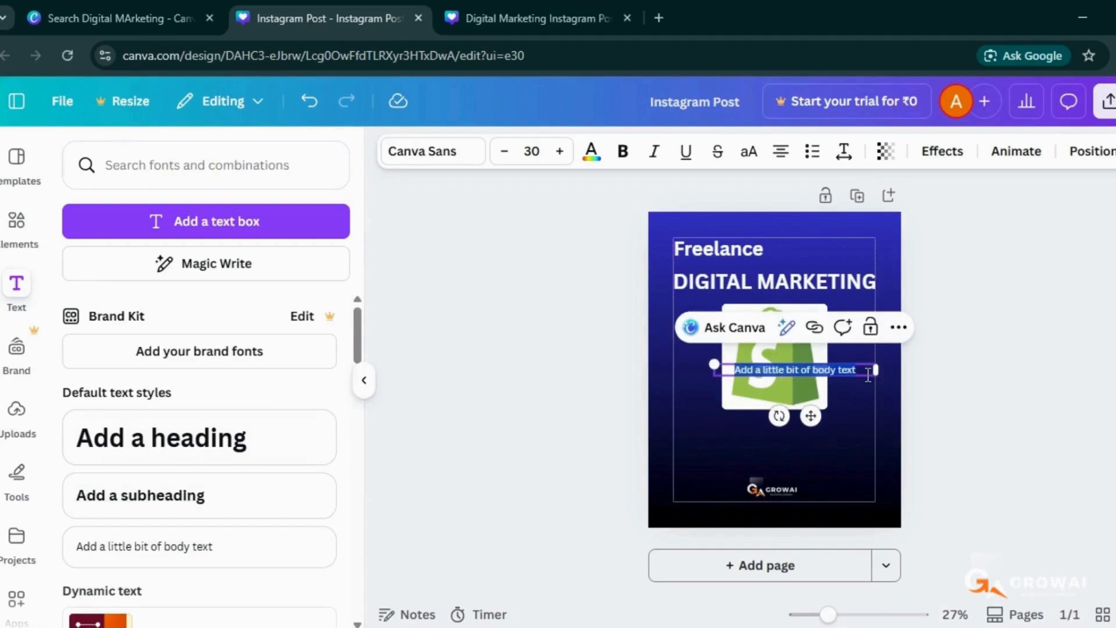
key("BackSpace")
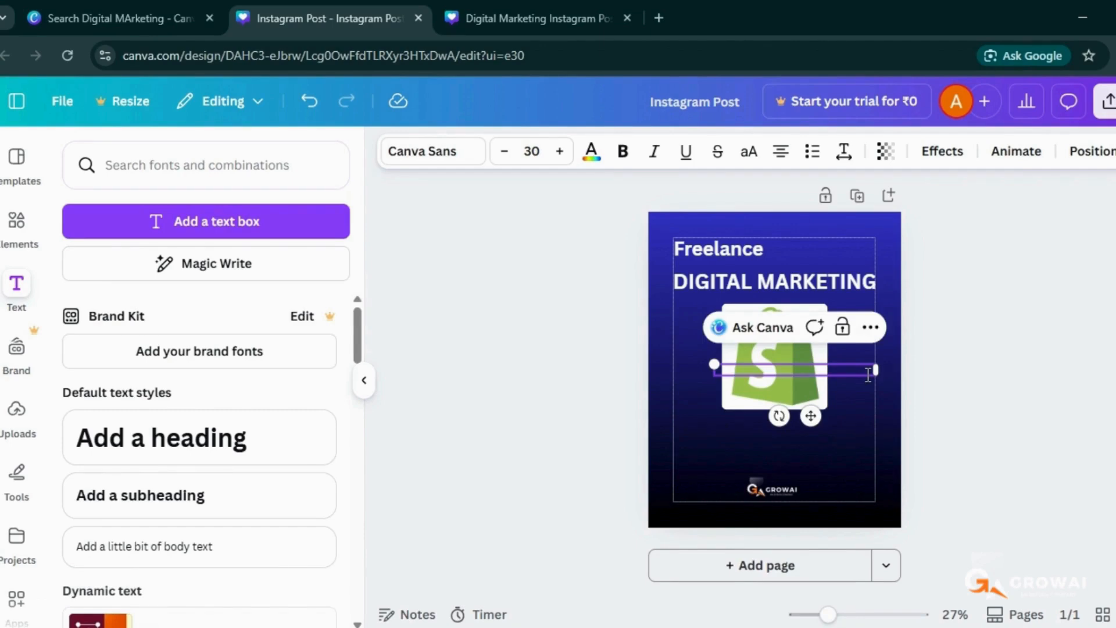
type("Digital marketing")
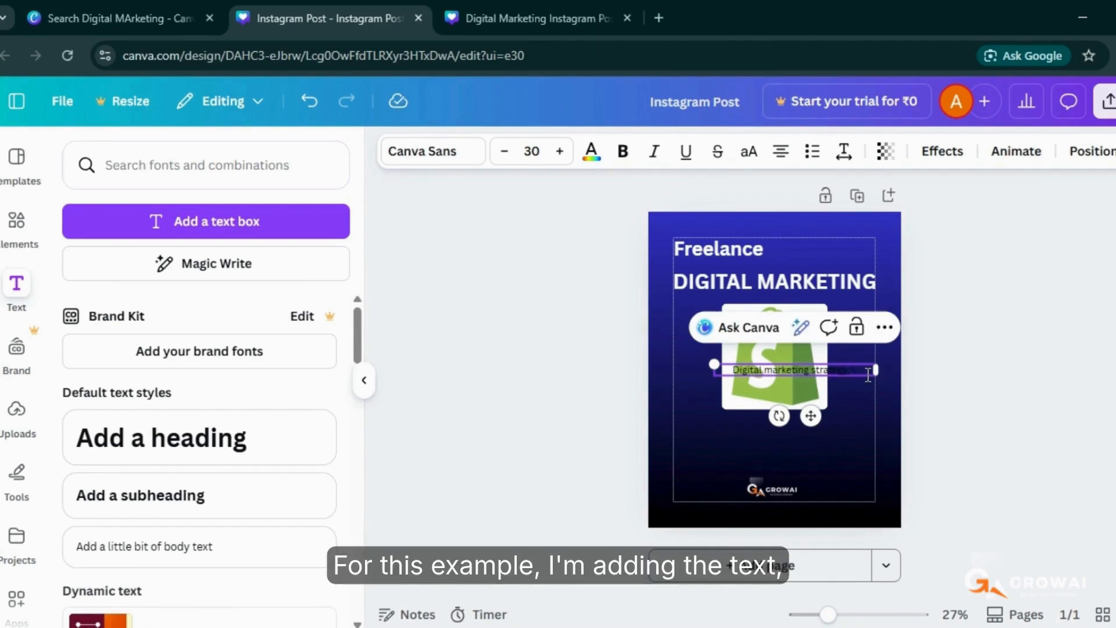
type("can be developed")
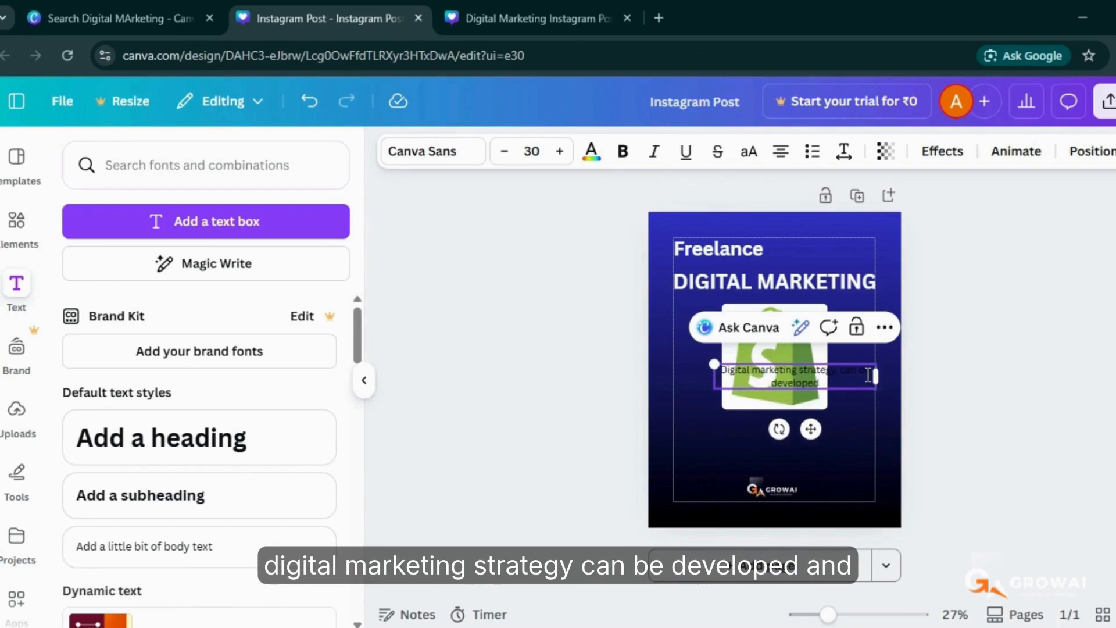
type(" and kn")
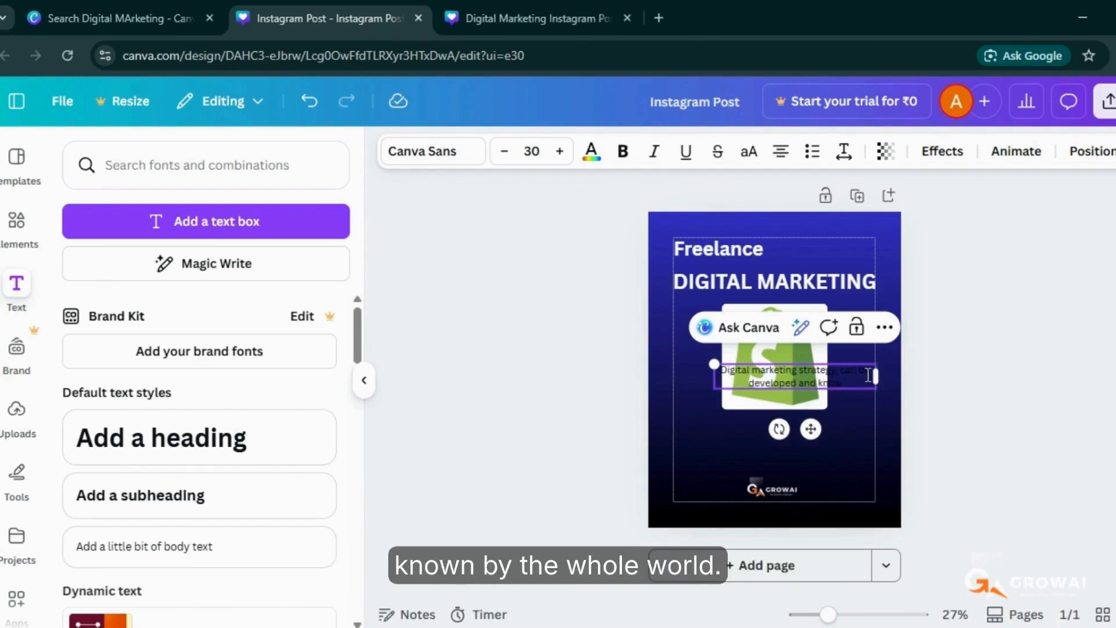
type("own by the whole world.")
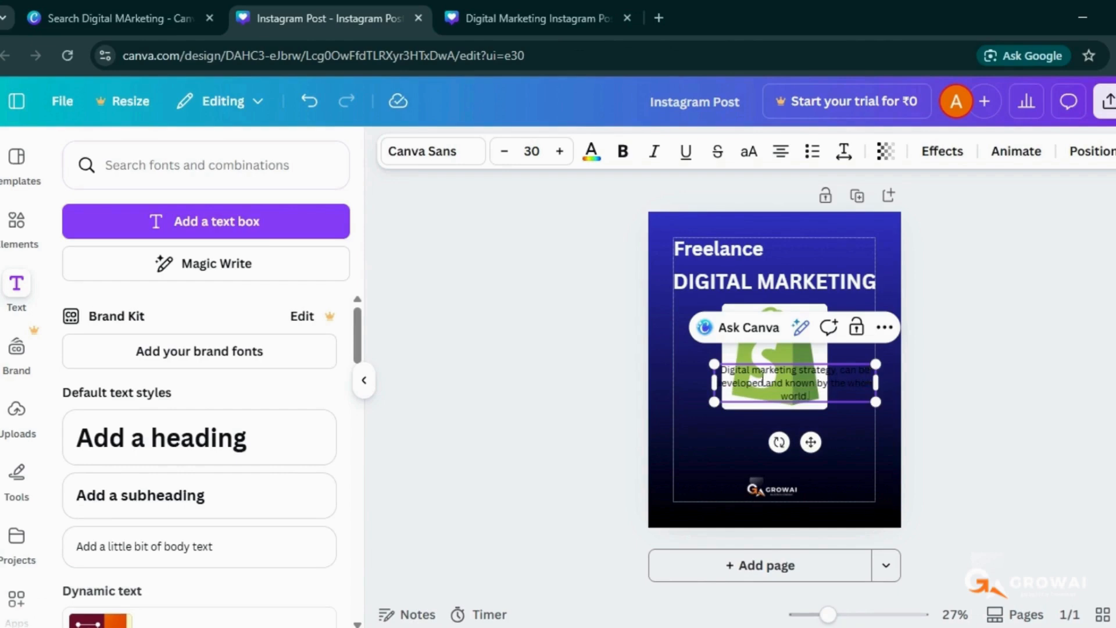
Colour the body text white and fit it between the page margins, centred below the Shopify logo
left_click(591, 150)
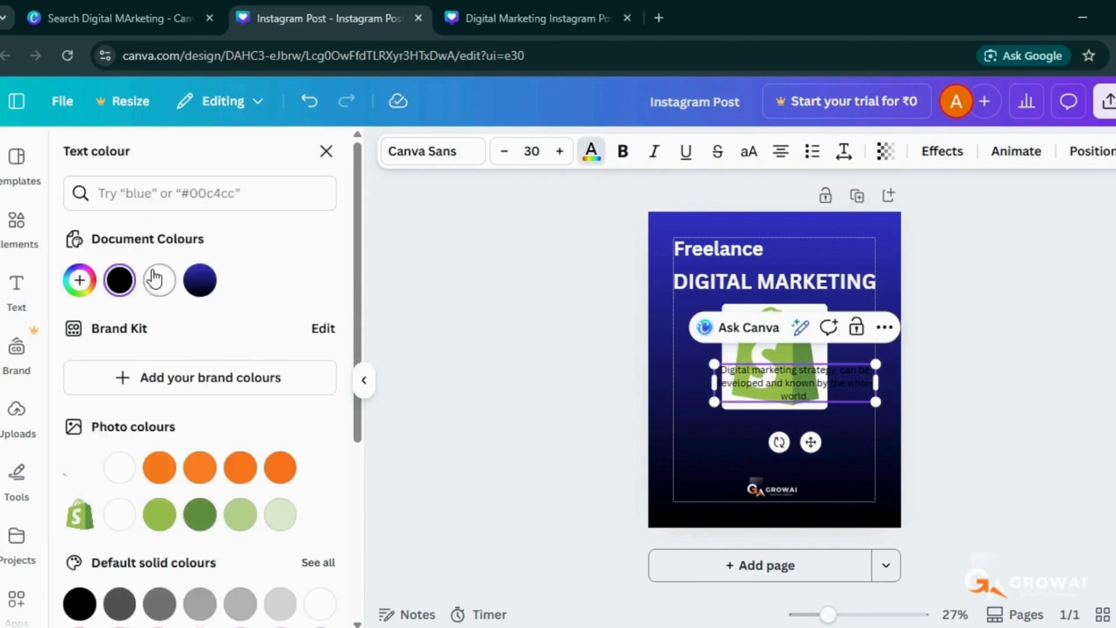
left_click(157, 279)
left_click(726, 392)
left_click_drag(727, 392, 676, 419)
left_click(591, 151)
left_click_drag(866, 435, 875, 437)
left_click_drag(794, 437, 790, 444)
left_click(992, 366)
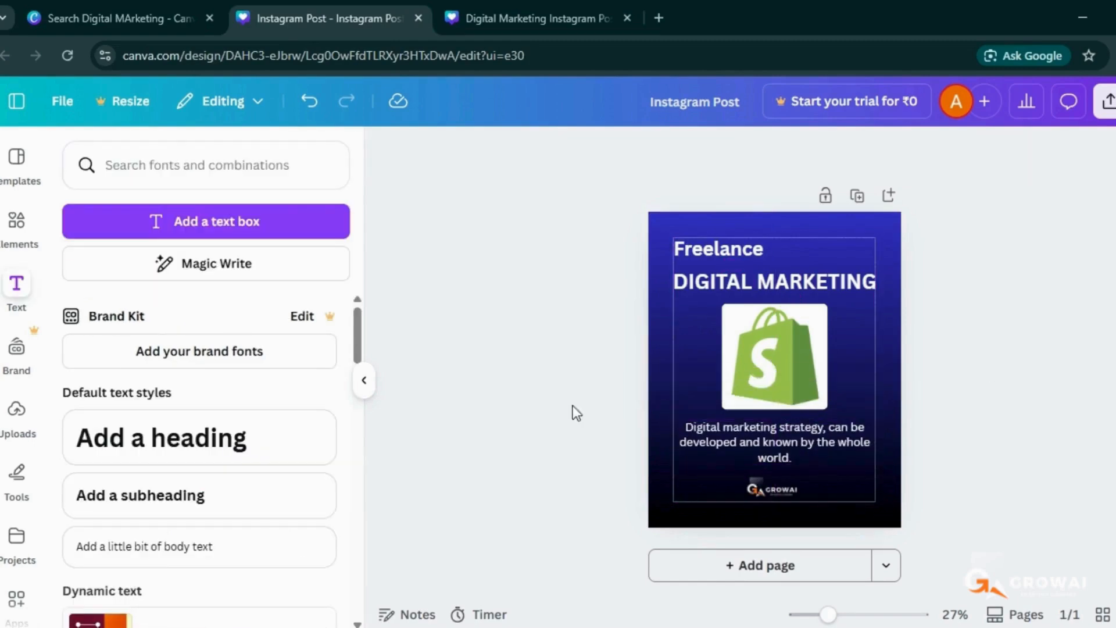
left_click(768, 364)
left_click(16, 412)
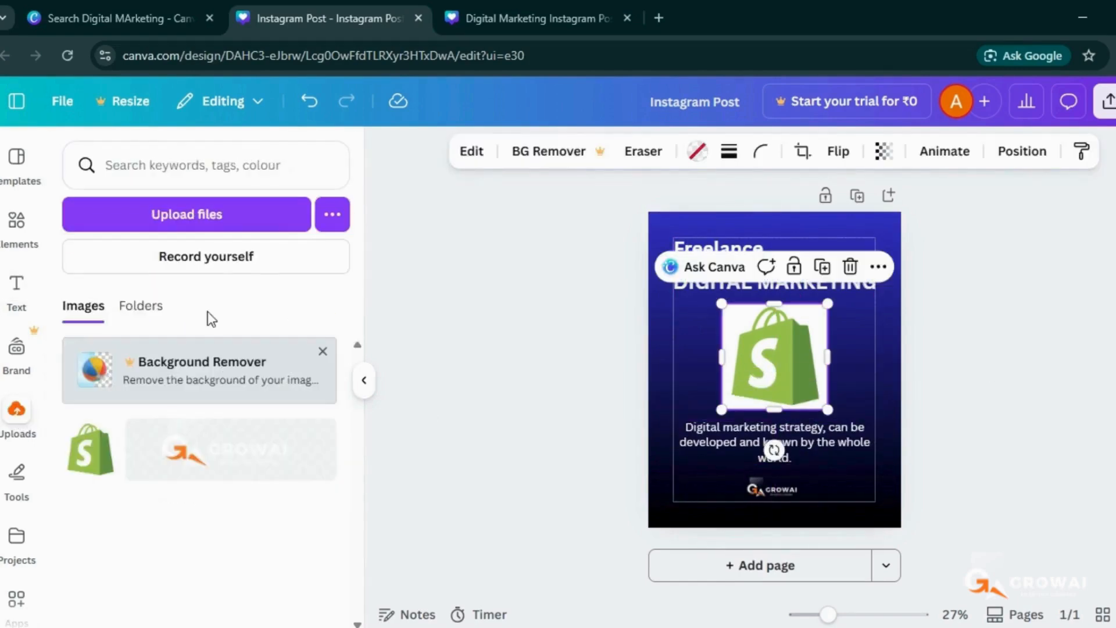
left_click(364, 379)
left_click(846, 341)
left_click(16, 409)
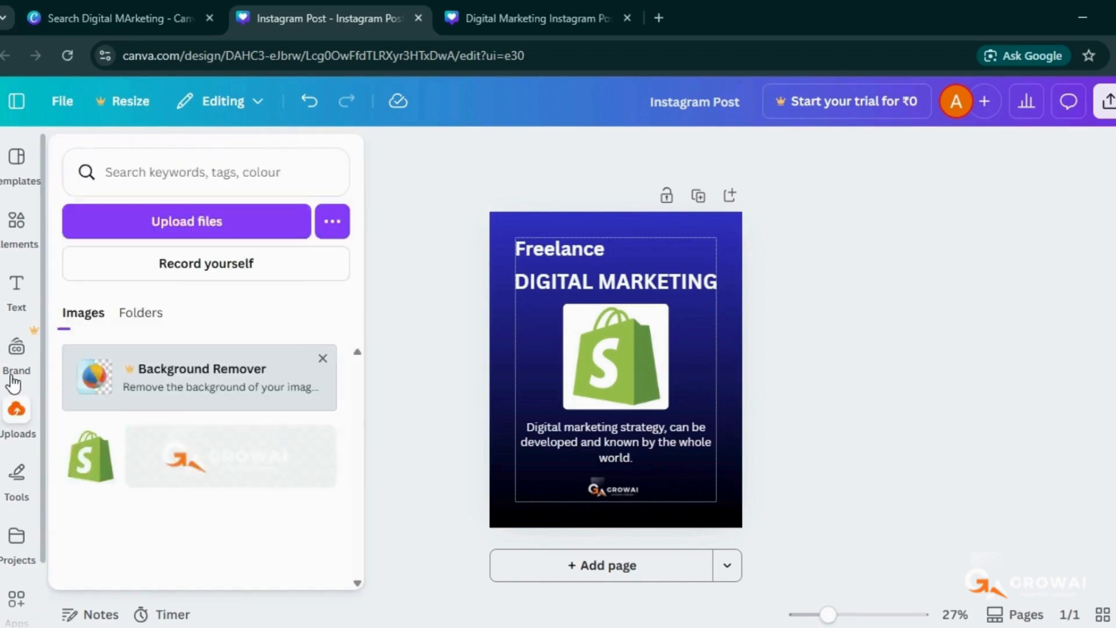
Search the elements library for "flows" and show all matching graphics
left_click(16, 221)
left_click(162, 170)
type("f")
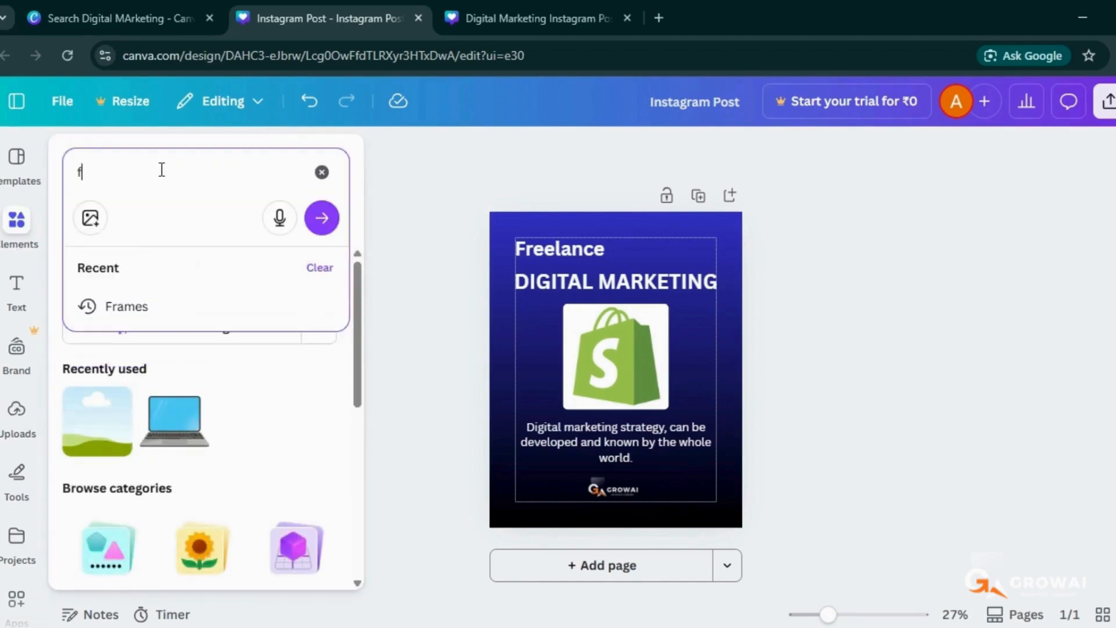
type("low")
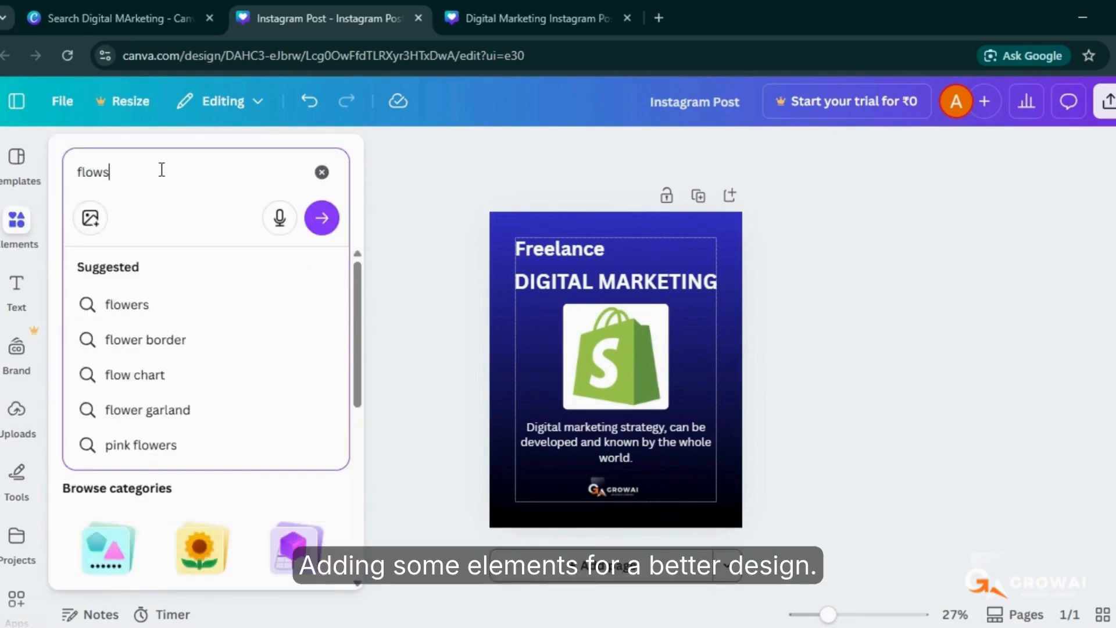
type("s")
left_click(399, 453)
left_click(16, 283)
left_click(24, 244)
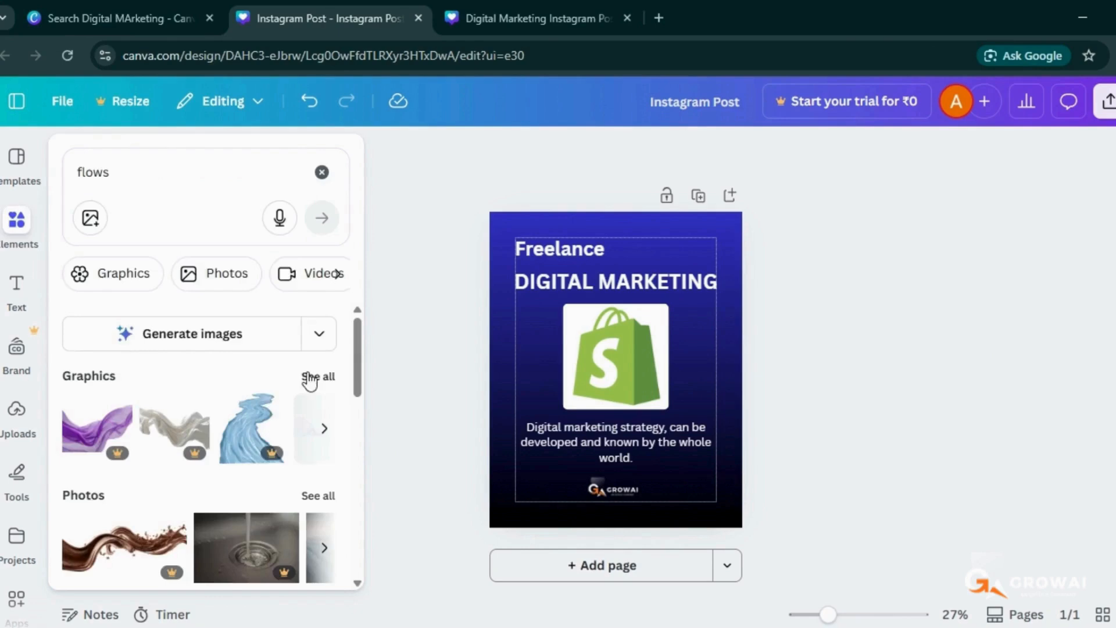
left_click(313, 378)
Add the glowing light-blue ring graphic and enlarge it to about 1,073 by 499 around the Shopify logo
scroll(199, 391, "down", 5)
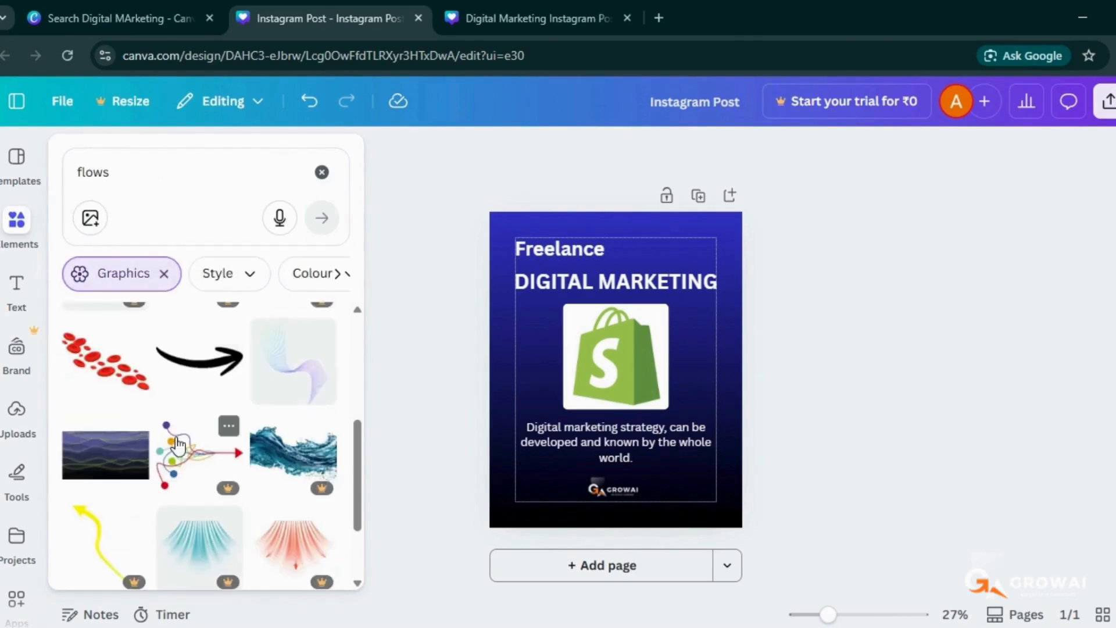
scroll(177, 446, "down", 10)
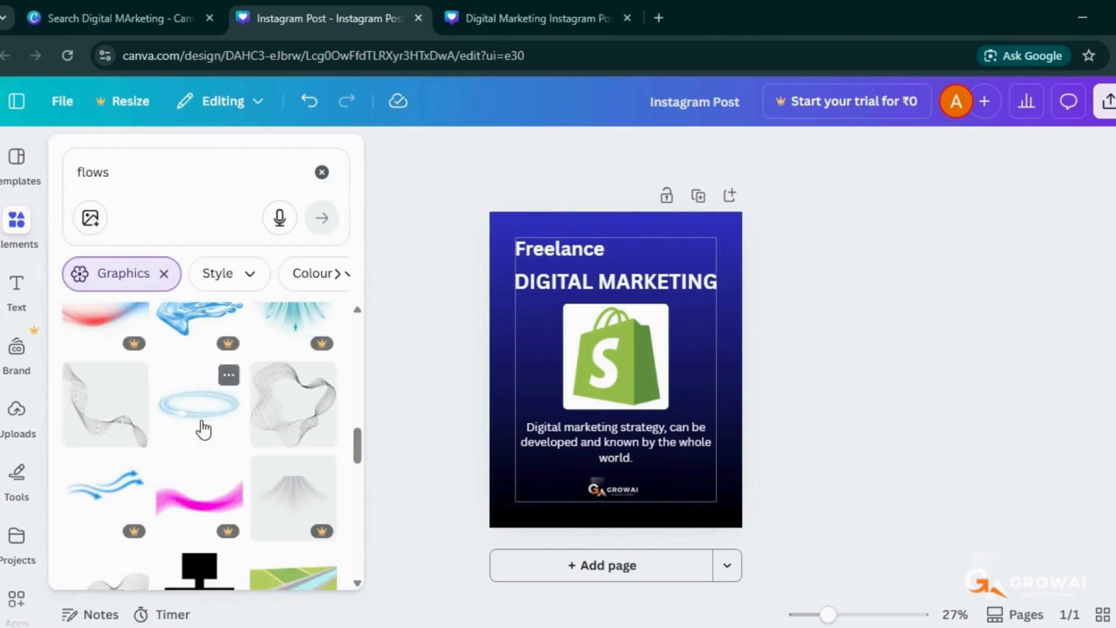
left_click(203, 429)
left_click_drag(722, 319, 742, 301)
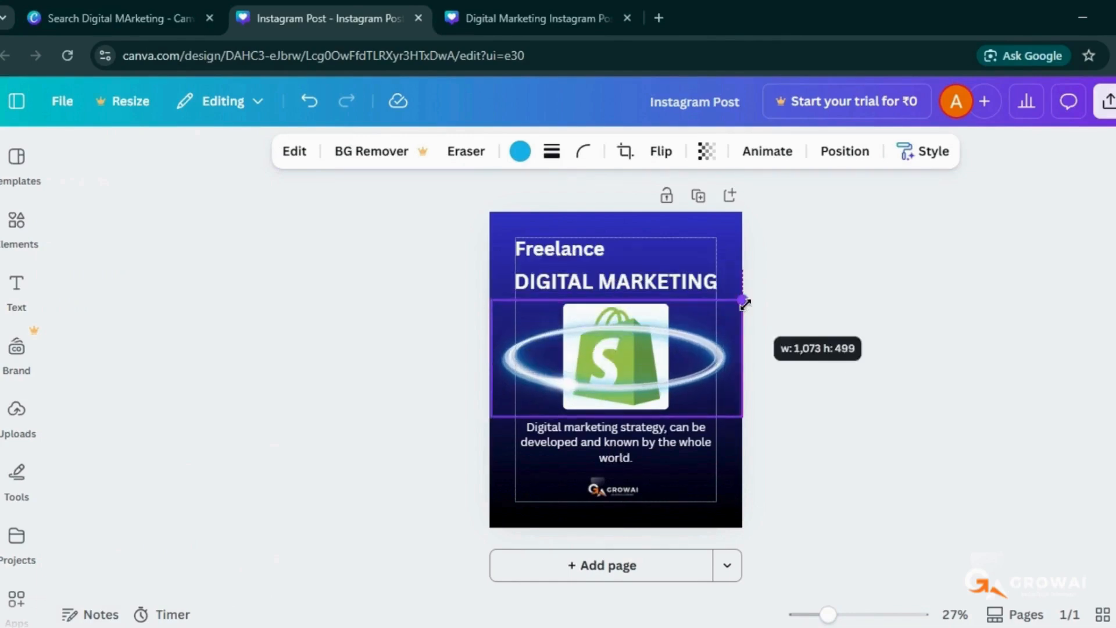
Send the glowing ring behind the Shopify logo in the layer order and deselect it
right_click(671, 345)
mouse_move(722, 296)
left_click(990, 405)
left_click(800, 412)
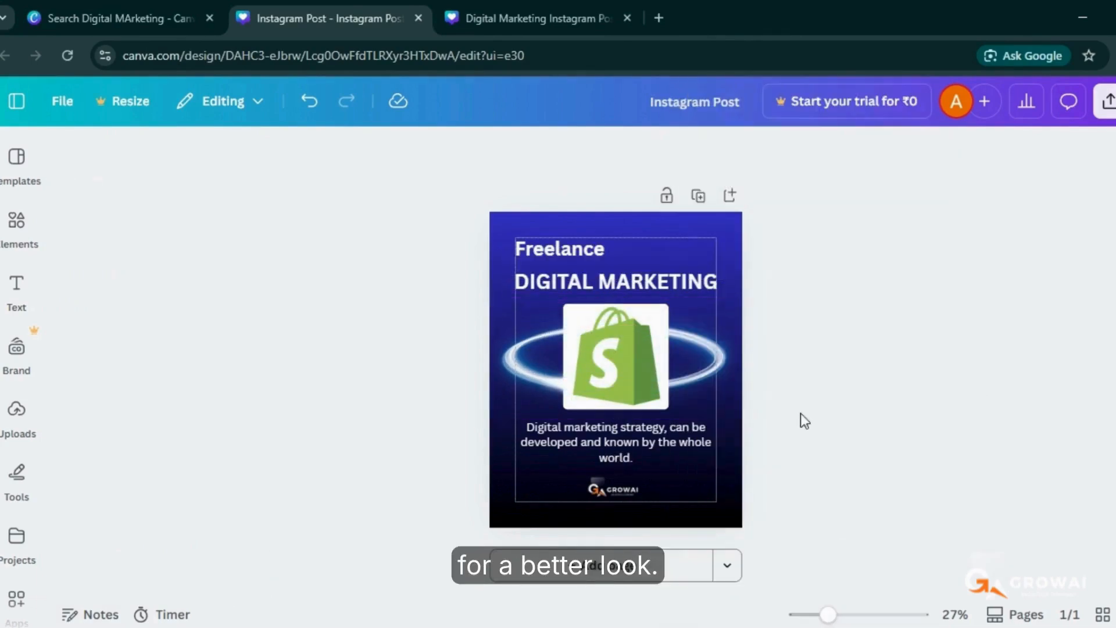
Search the elements library for "digital marketing" and show all matching graphics
left_click(16, 288)
left_click(17, 223)
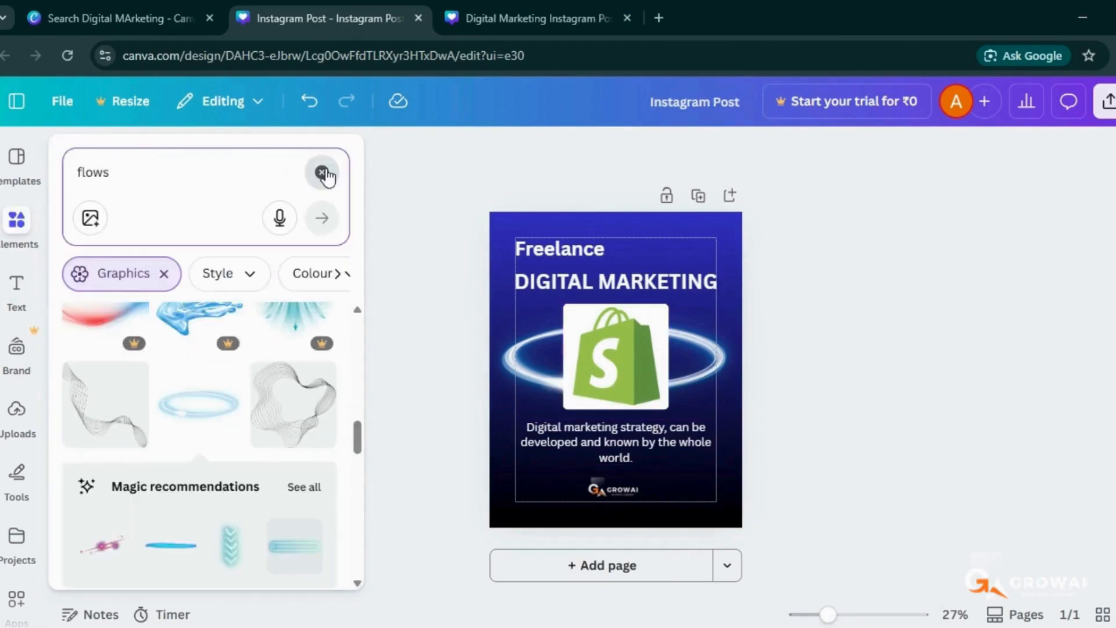
left_click(322, 173)
type("digital ma")
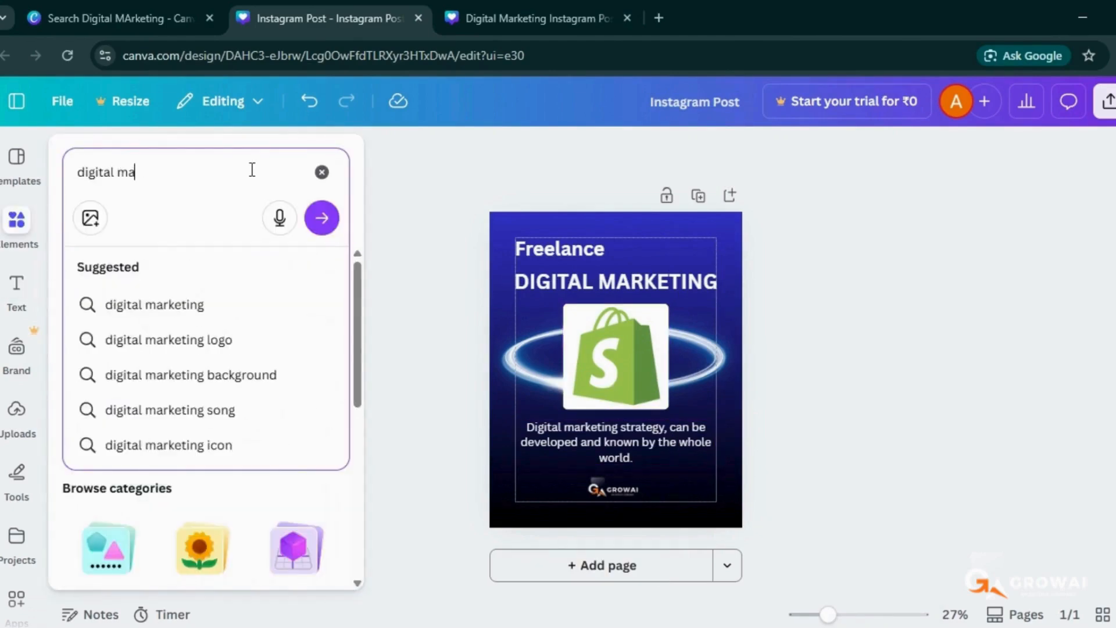
left_click(155, 304)
left_click(317, 372)
Delete the Shopify logo image from the frame in the middle of the glowing ring
left_click(616, 354)
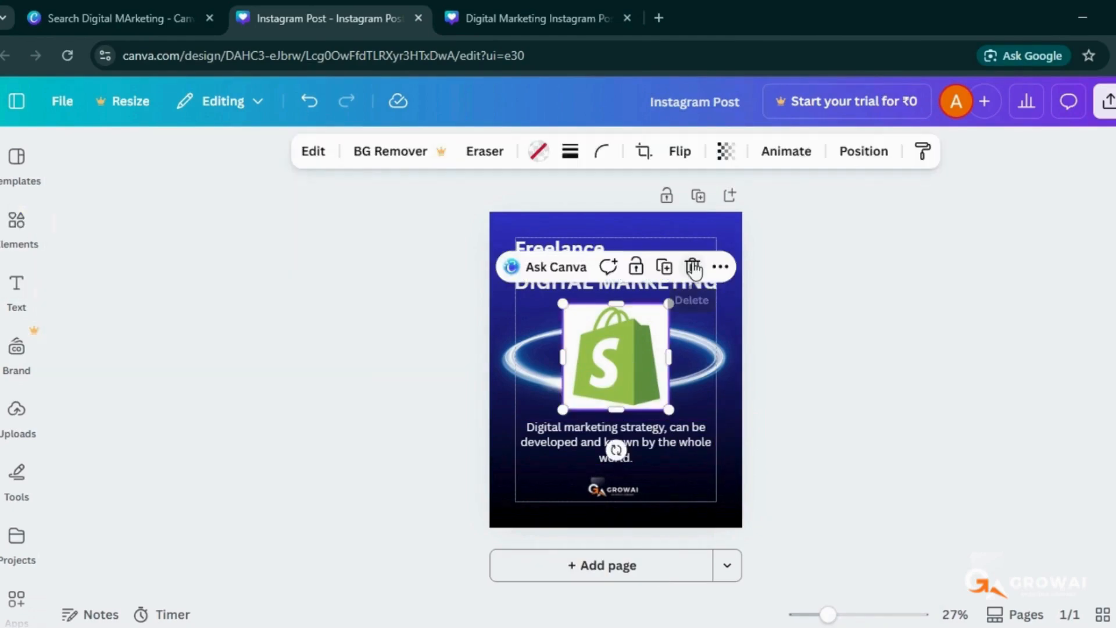
left_click(693, 267)
left_click(702, 312)
Add the graphic of two people with a target and charts at the centre of the glowing ring and deselect it
scroll(316, 376, "down", 3)
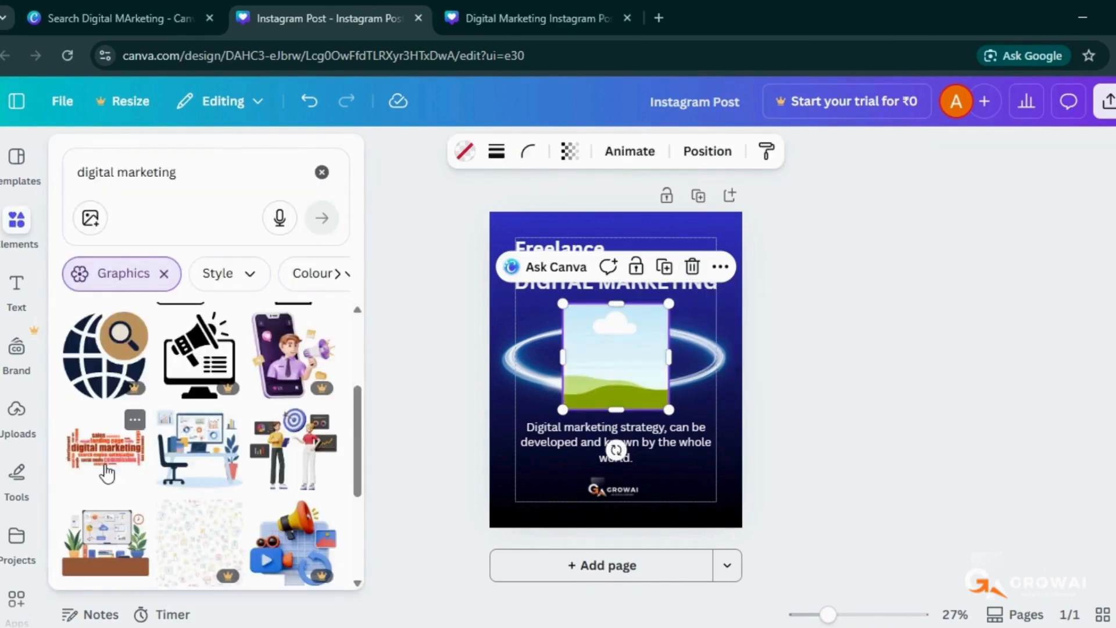
left_click_drag(294, 450, 760, 350)
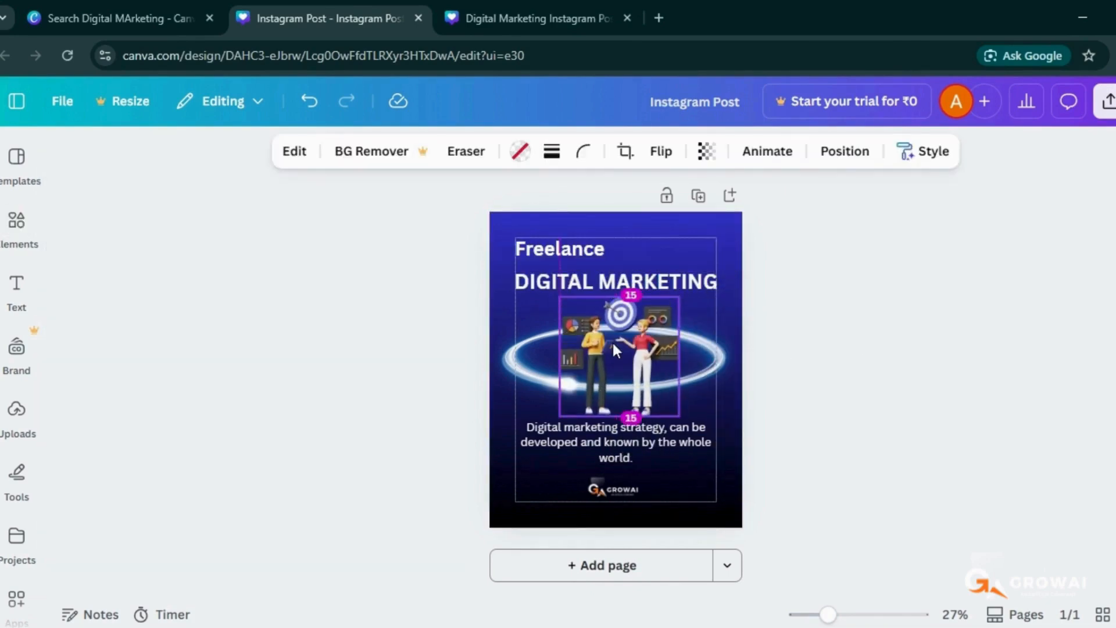
left_click(842, 326)
Set the glowing ring graphic's transparency to about 53
left_click(714, 364)
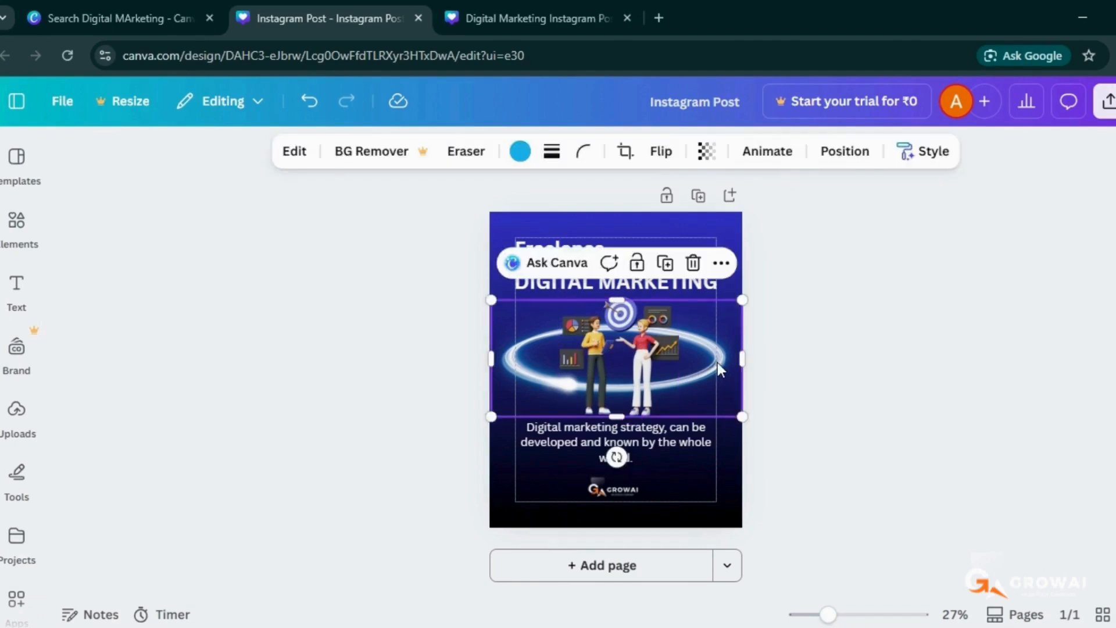
left_click(705, 152)
left_click_drag(734, 231, 688, 240)
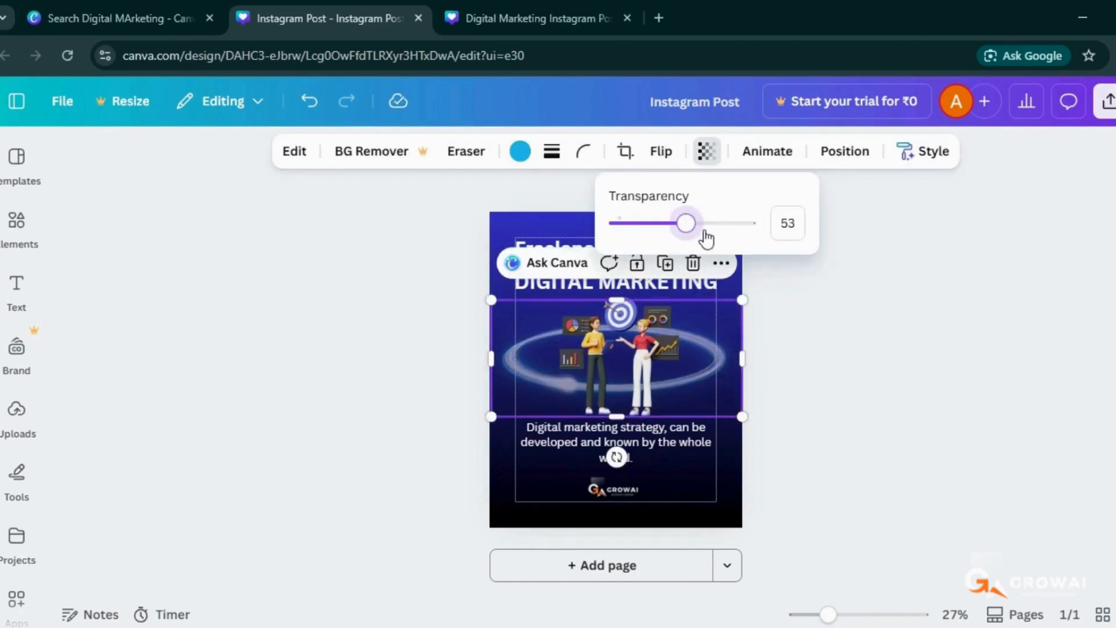
Try the Hollow and Outline text effects on the DIGITAL MARKETING heading, settling on Shadow with offset 50 and direction -45
left_click(659, 283)
left_click(783, 152)
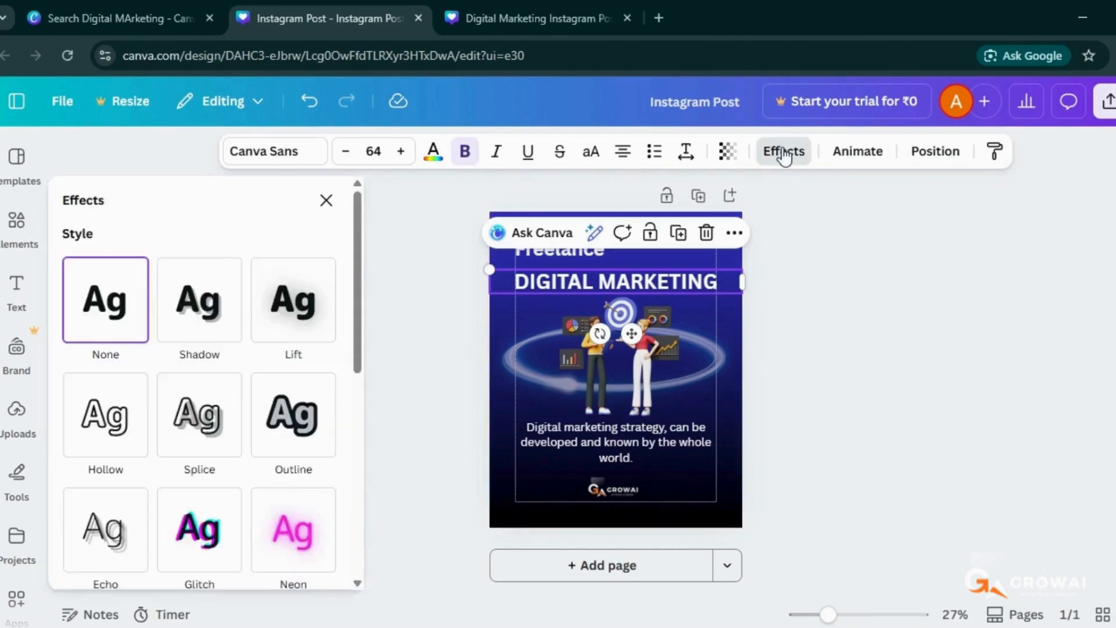
left_click(207, 313)
scroll(145, 491, "down", 5)
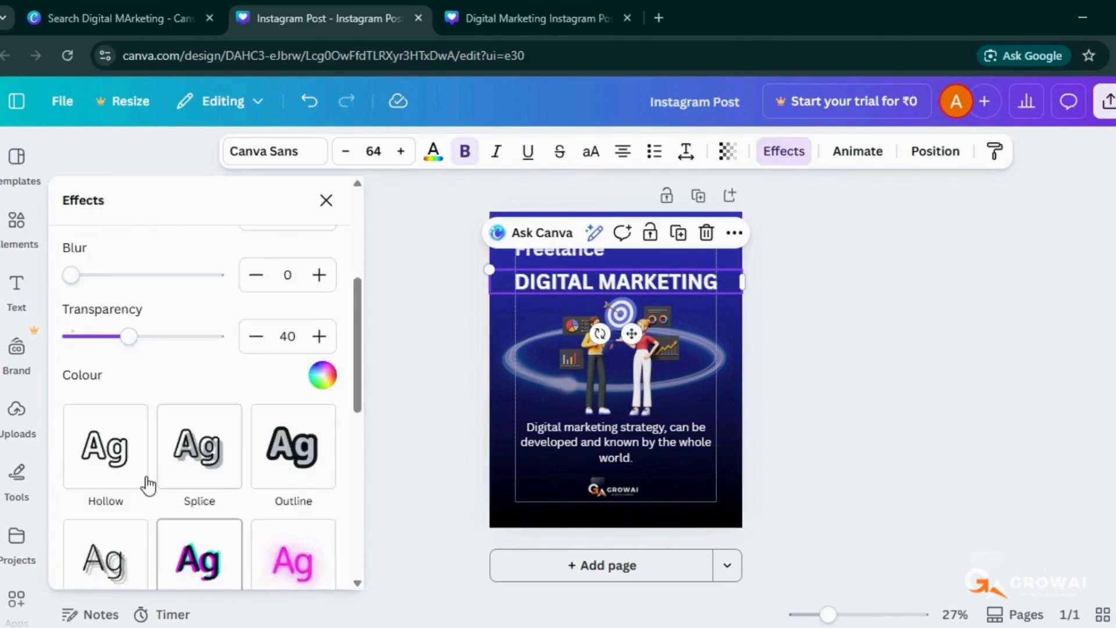
scroll(145, 489, "down", 3)
left_click(189, 302)
left_click(292, 272)
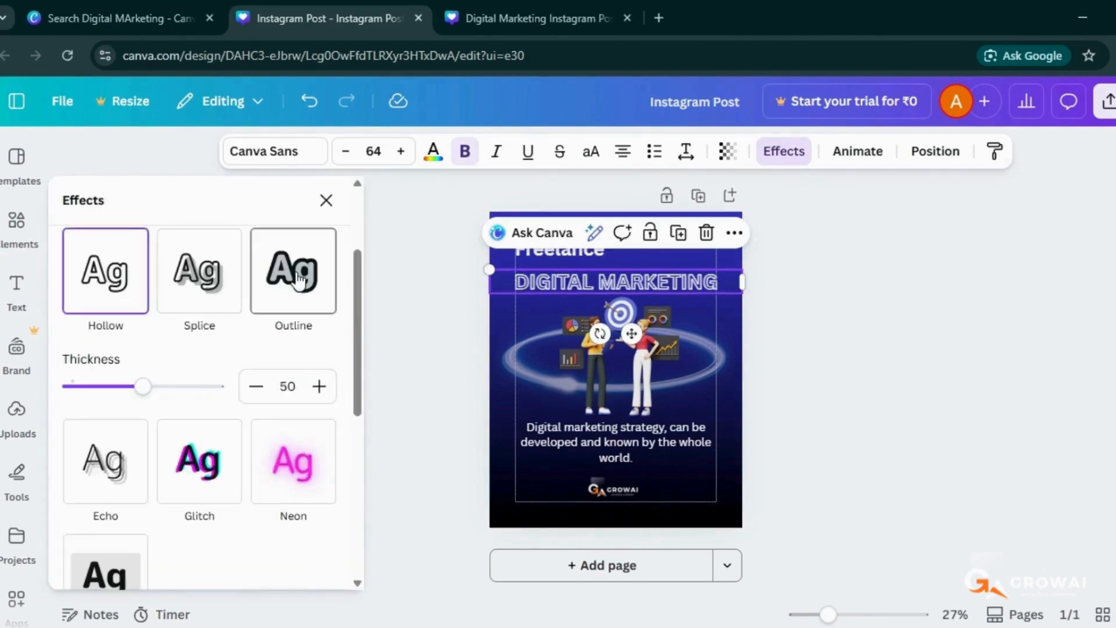
scroll(145, 348, "up", 3)
left_click(189, 311)
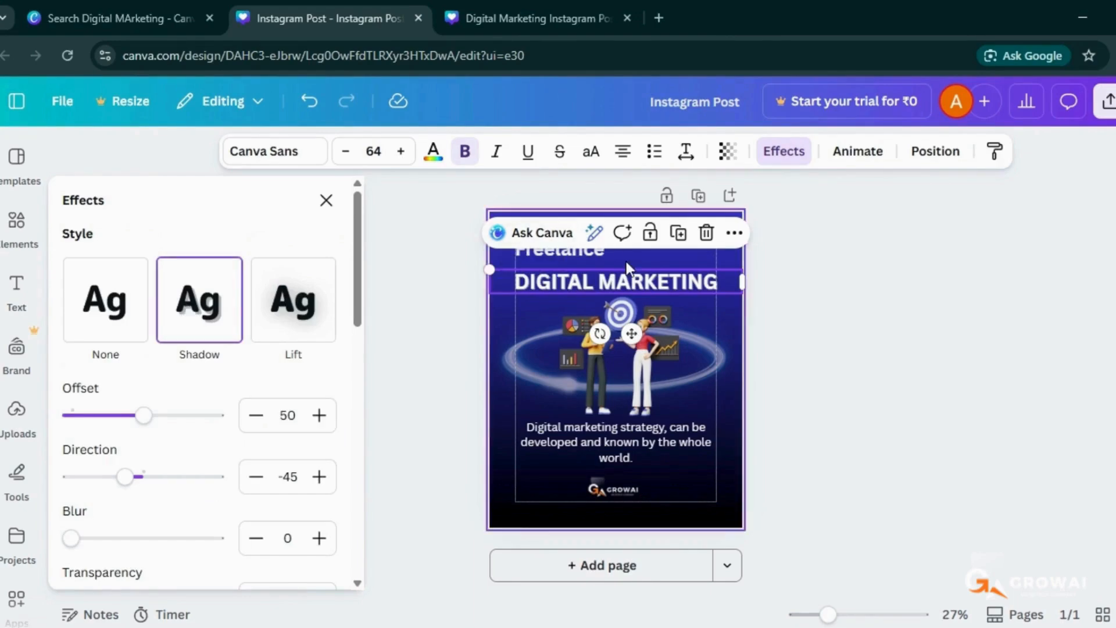
Try the Lift, Hollow and Splice text effects on the Freelance heading, settling on Outline with thickness 50, and deselect it
left_click(588, 256)
left_click(575, 249)
left_click(781, 158)
left_click(296, 307)
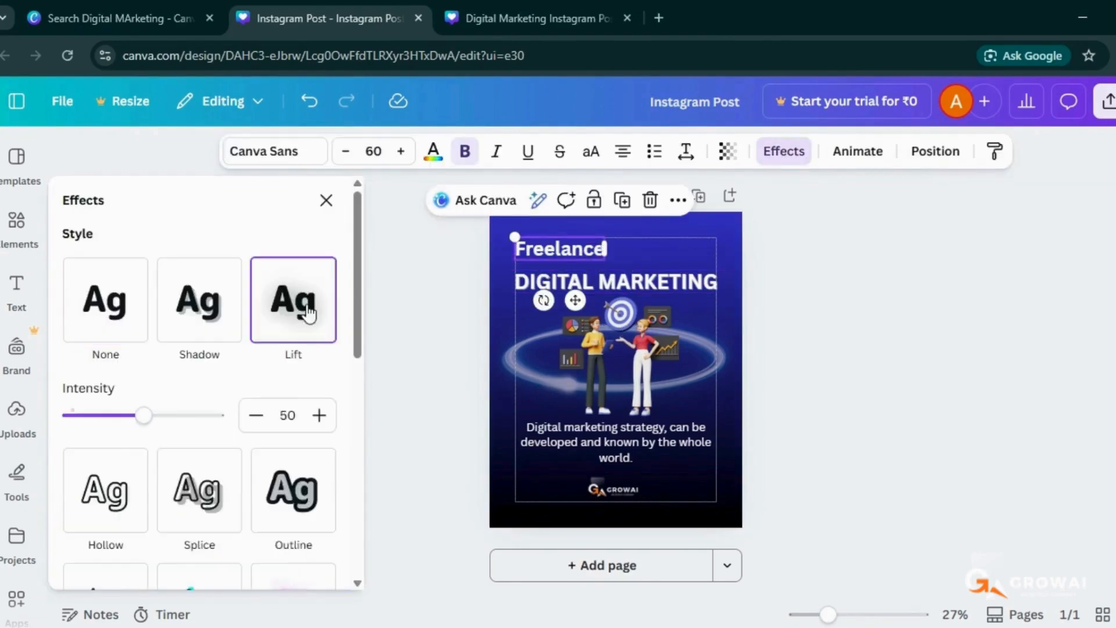
left_click(104, 488)
left_click(208, 444)
left_click(292, 415)
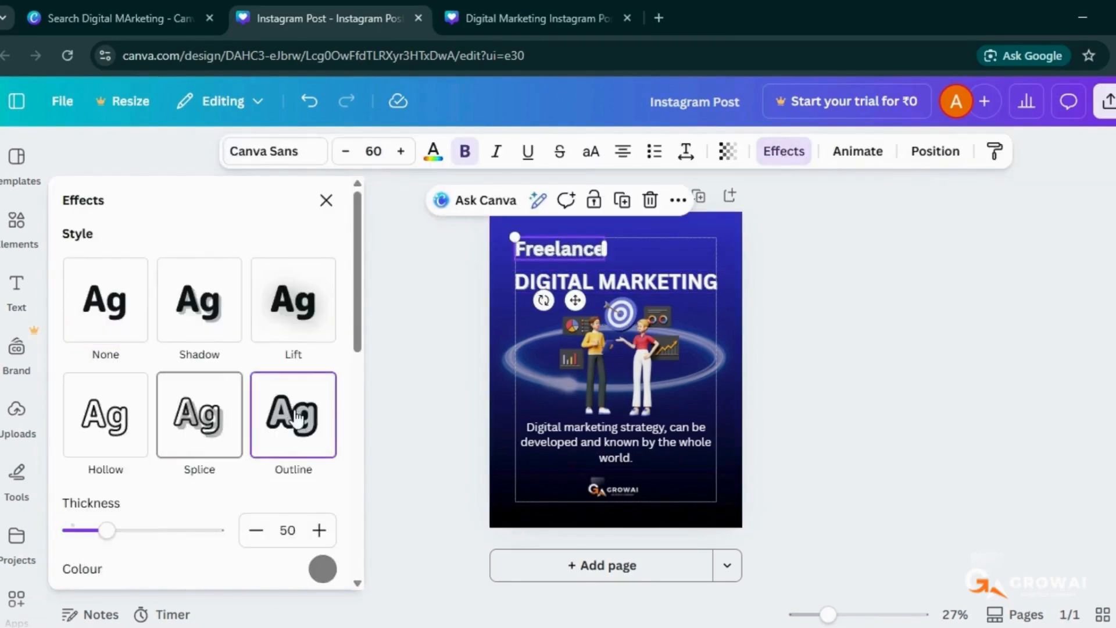
left_click(835, 348)
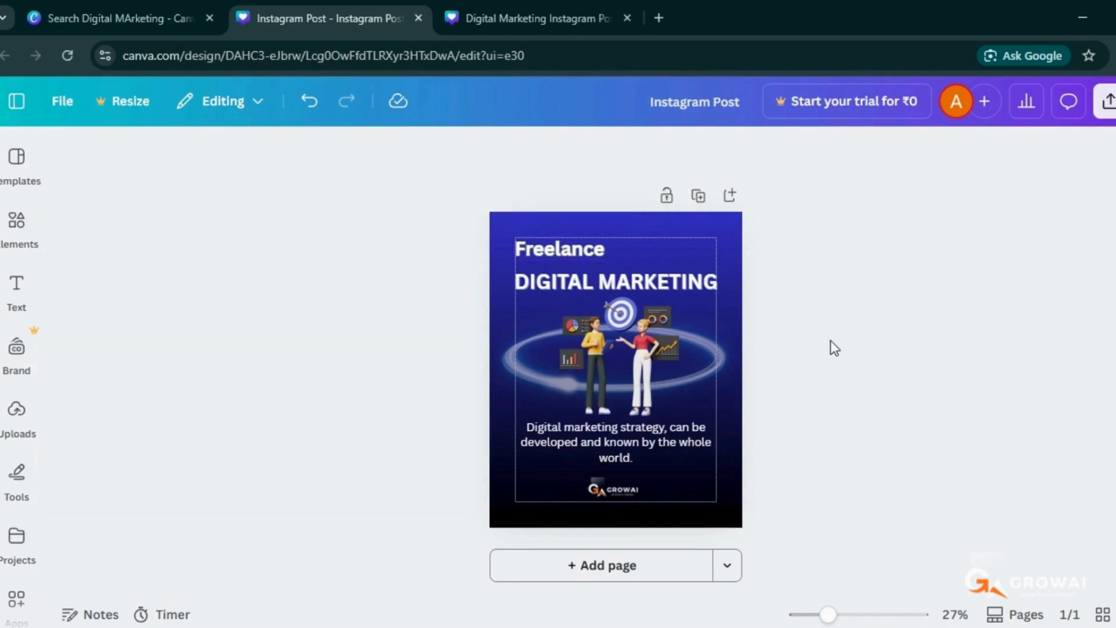
Cycle the body text through its alignment options and return it to centred
left_click(636, 447)
left_click(622, 152)
left_click(623, 152)
left_click(623, 152)
Shrink the GROWAI logo slightly below the body text and deselect it
left_click(634, 482)
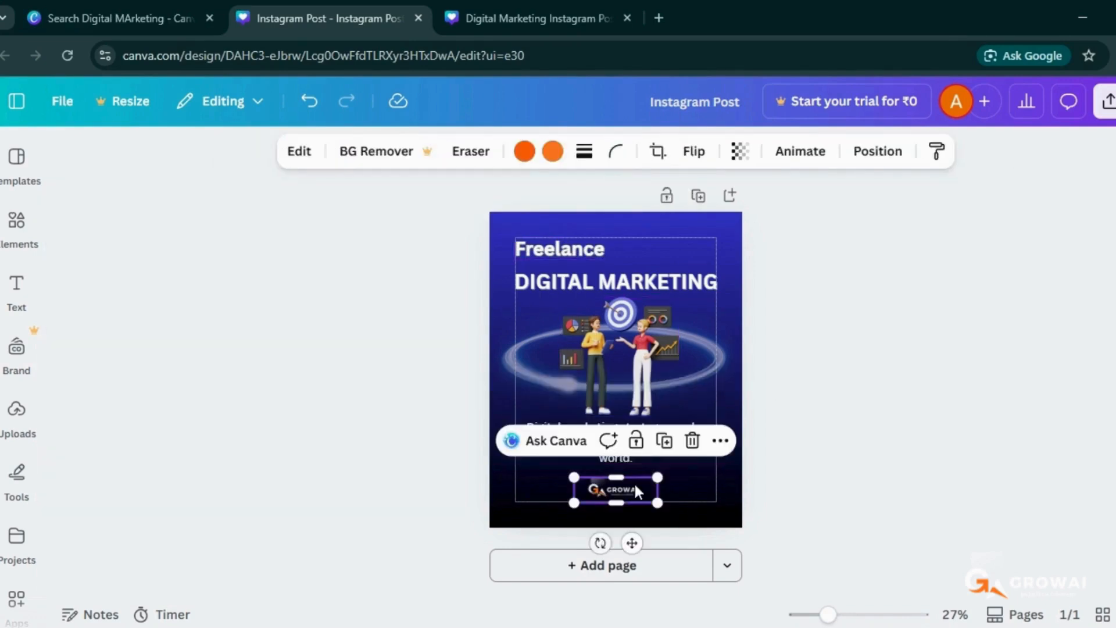
left_click_drag(631, 541, 628, 541)
left_click(886, 457)
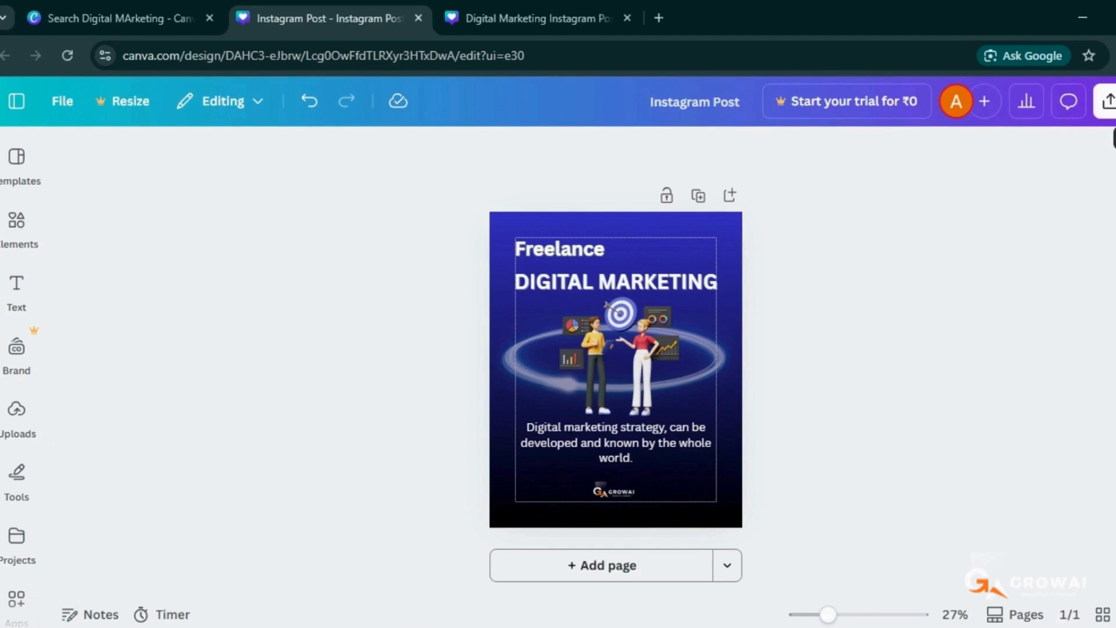
Download the design as a PNG at 1,080 × 1,350 px and dismiss the download notice
left_click(1107, 101)
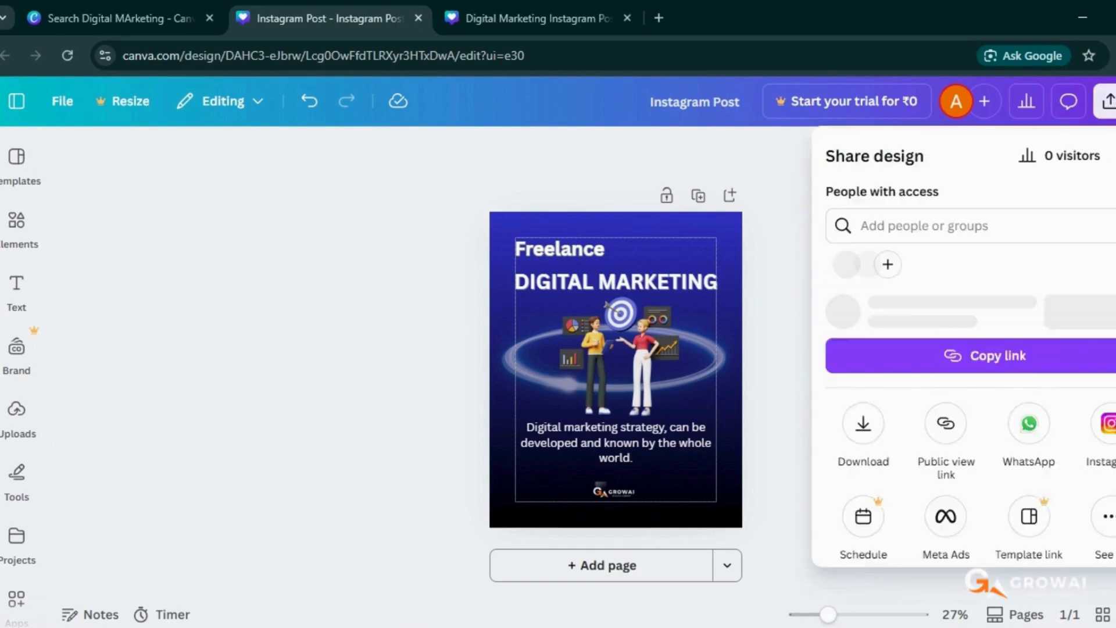
left_click(863, 462)
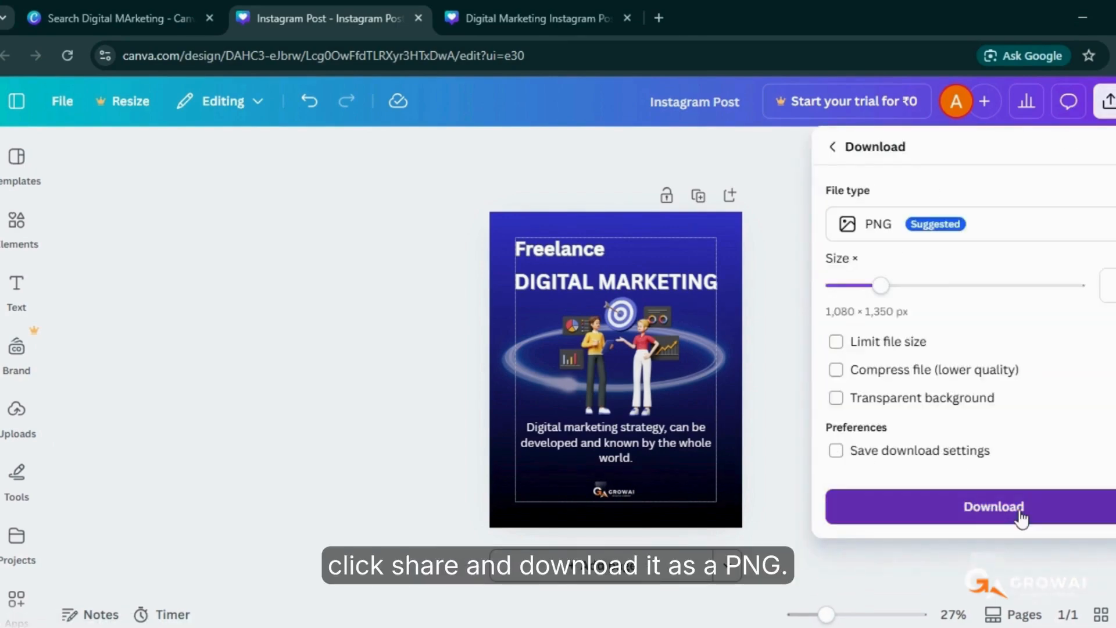
left_click(1019, 512)
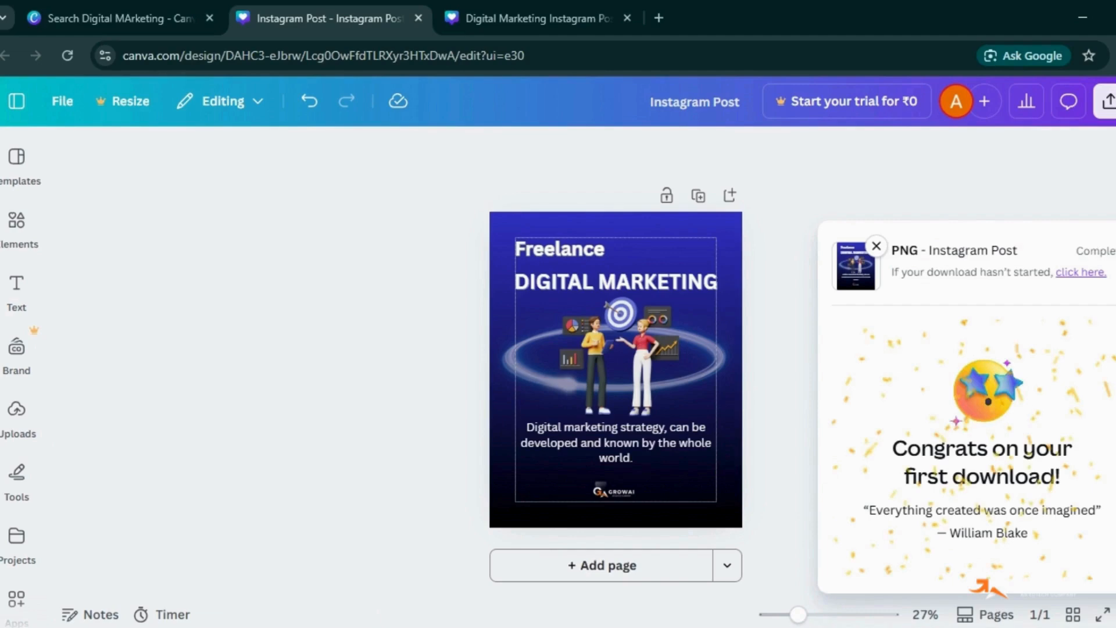
left_click(876, 245)
Add a new blank page after the finished post
left_click(630, 577)
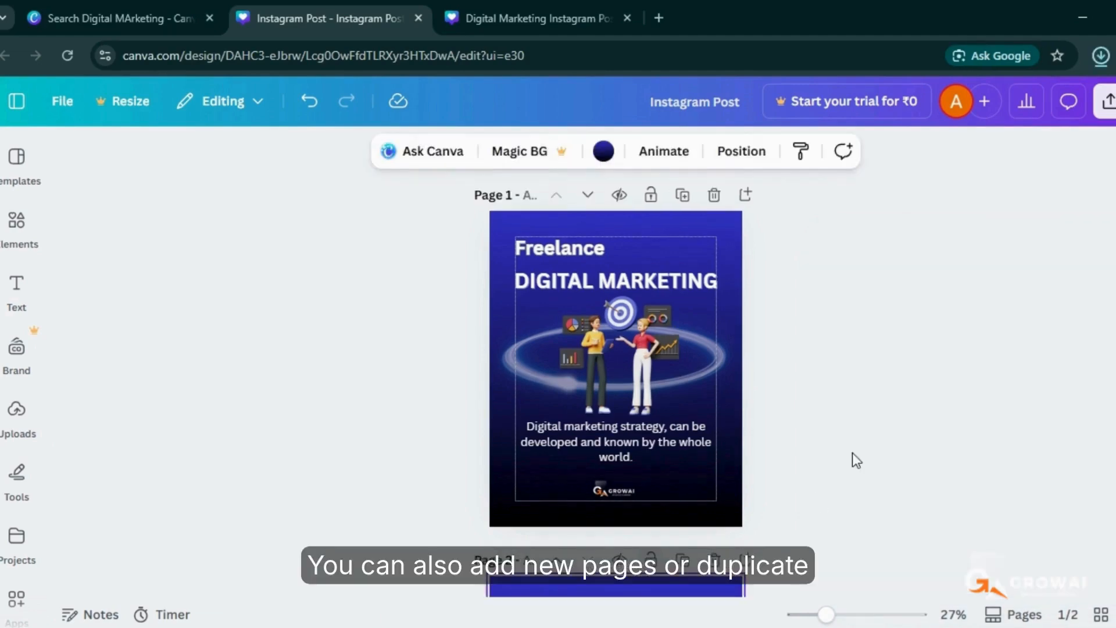
scroll(853, 453, "down", 5)
scroll(930, 418, "up", 5)
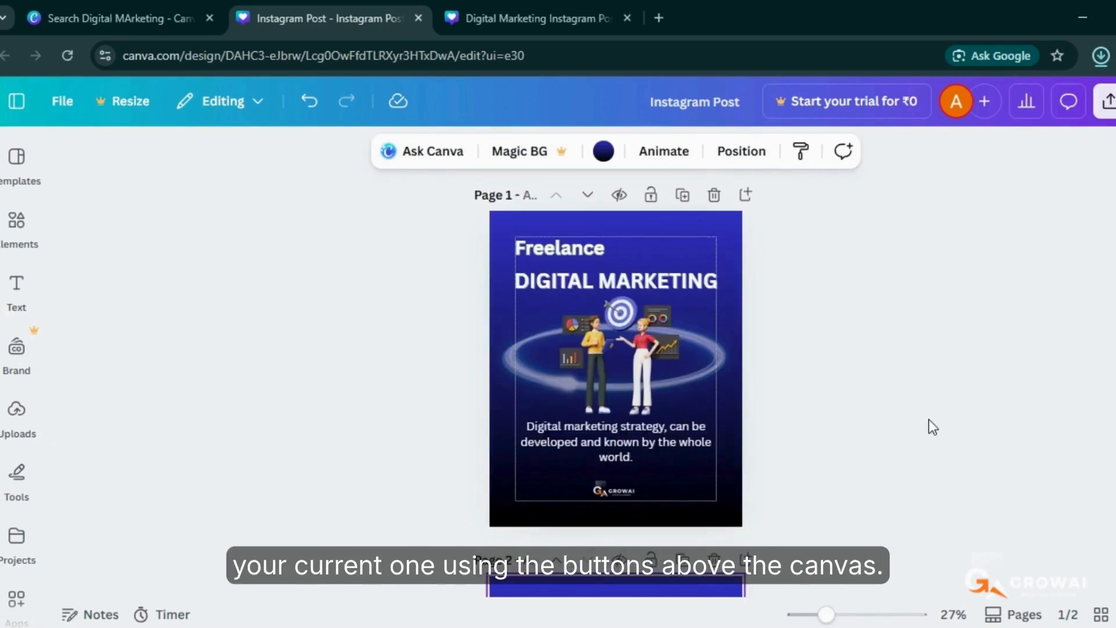
Duplicate page 1 with the finished digital marketing post and view both copies
left_click(682, 195)
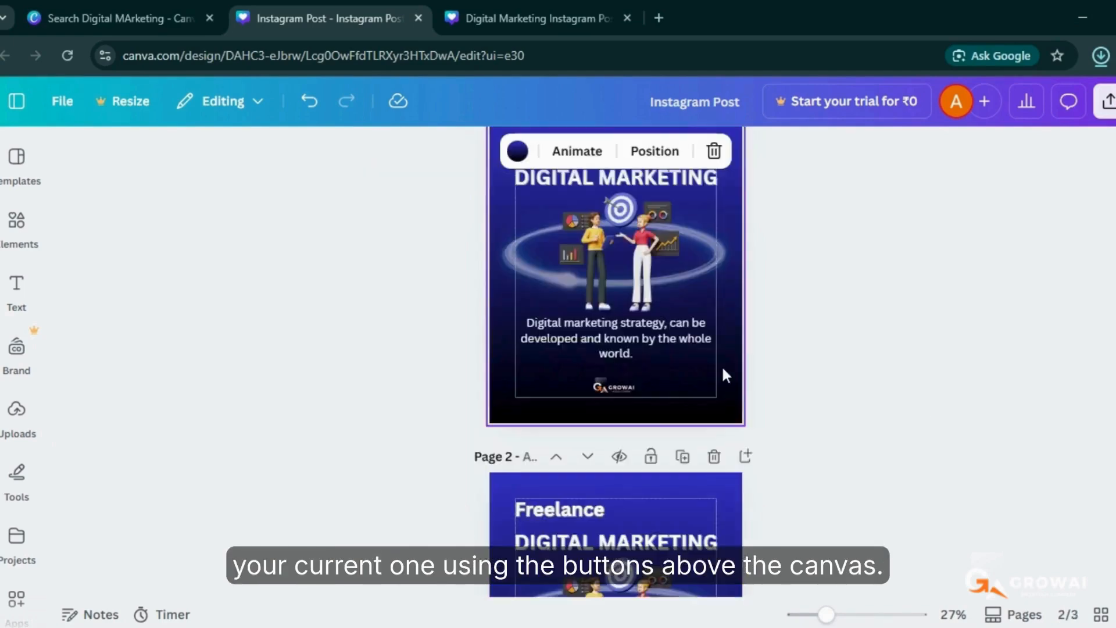
scroll(870, 473, "up", 3)
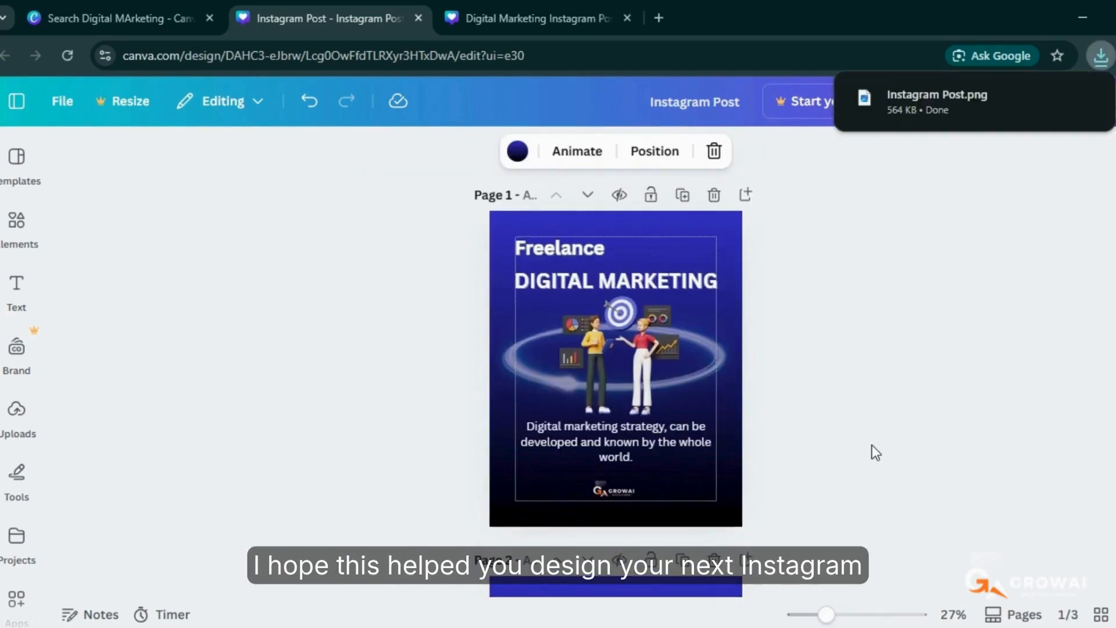
scroll(903, 456, "down", 3)
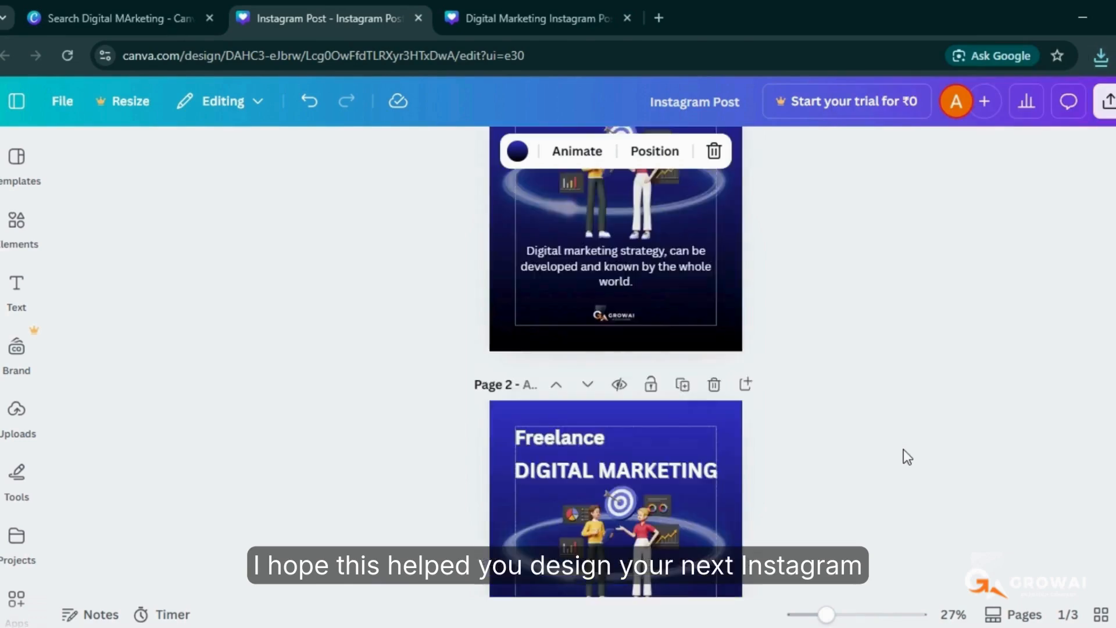